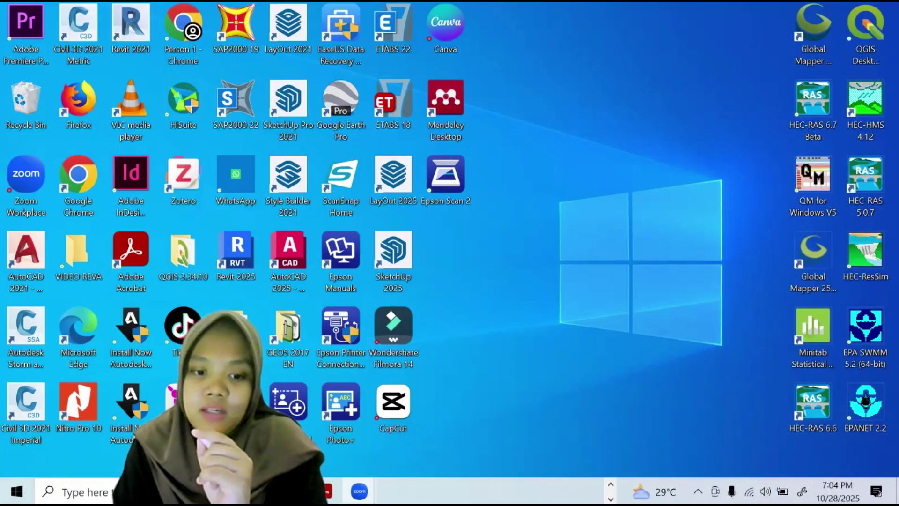
# Switch to SWMM 5.2 and look over the backdrop image options for the study area map
pyautogui.click(26, 23)
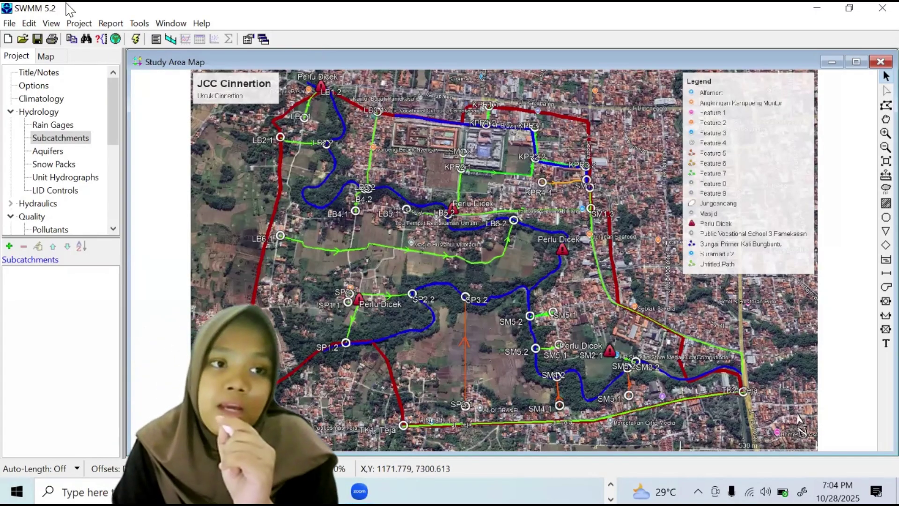
pyautogui.click(53, 26)
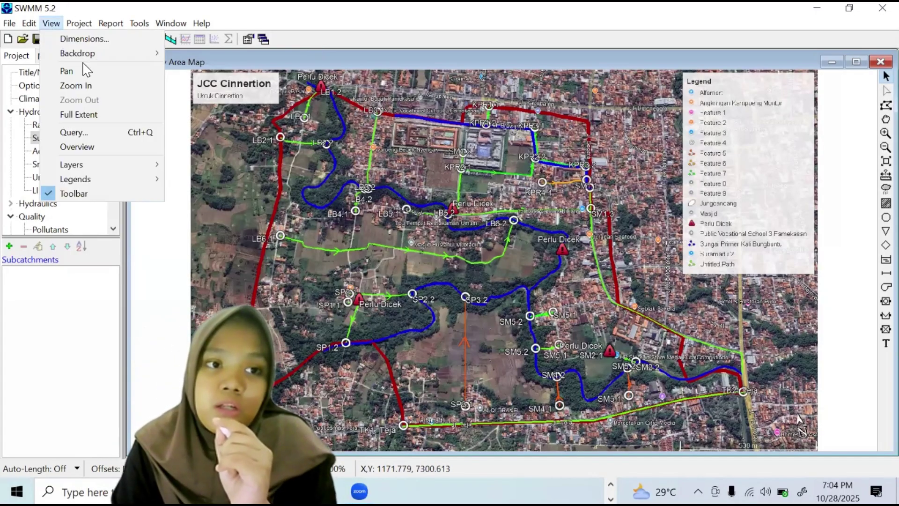
pyautogui.moveTo(195, 61)
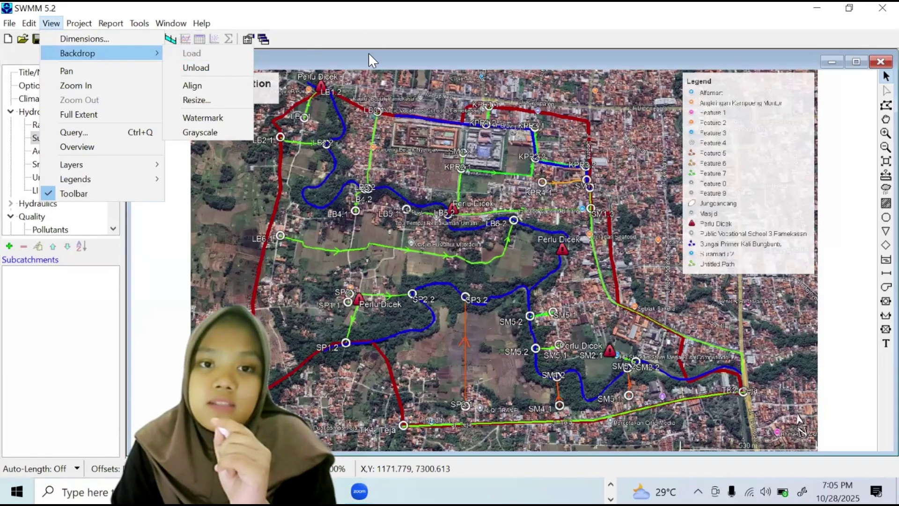
pyautogui.click(373, 34)
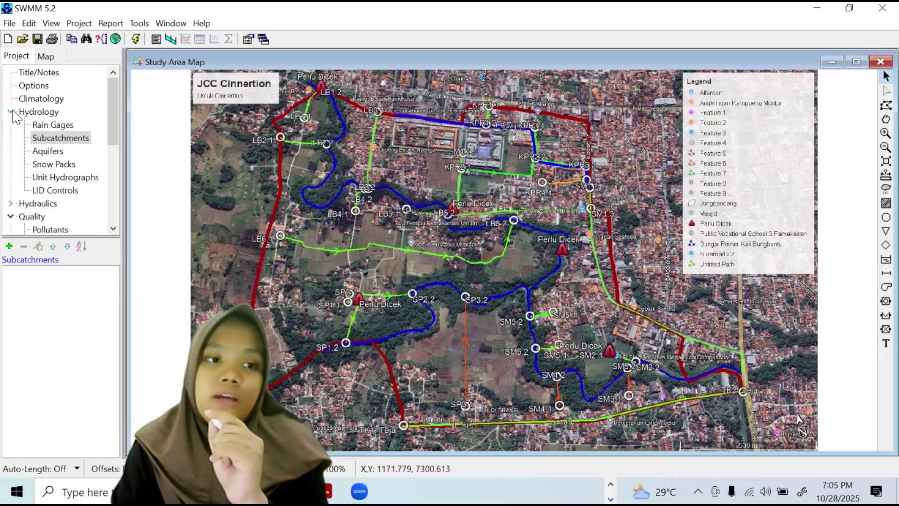
# Review the Hydrology object categories of the project, from Rain Gages and Subcatchments through Unit Hydrographs and LID Controls
pyautogui.click(45, 125)
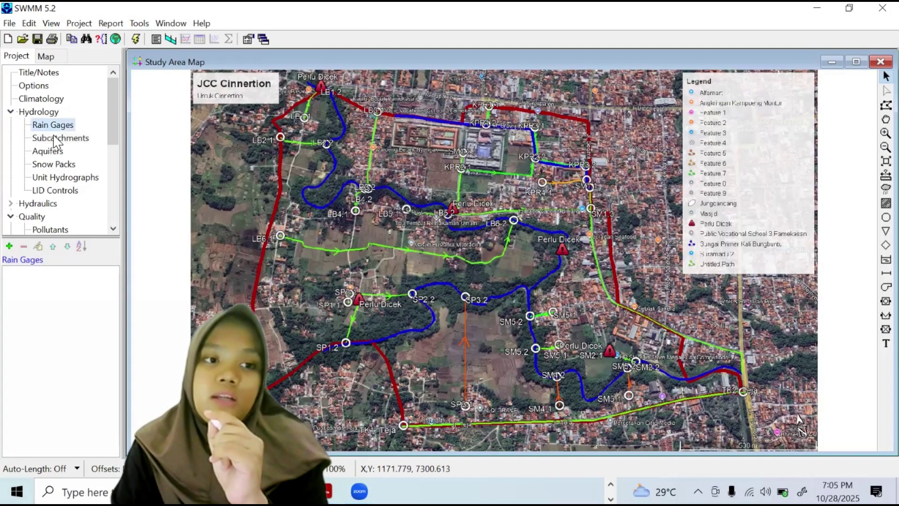
pyautogui.click(57, 138)
pyautogui.click(55, 152)
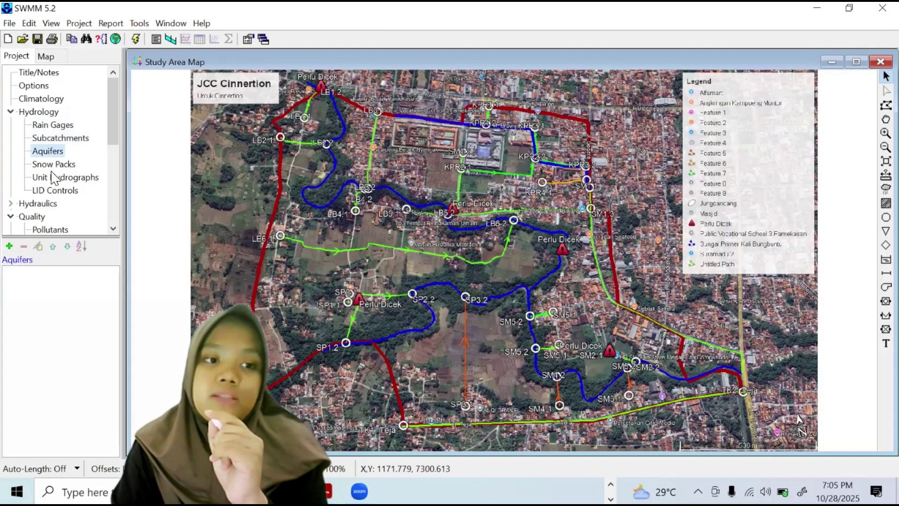
pyautogui.click(56, 178)
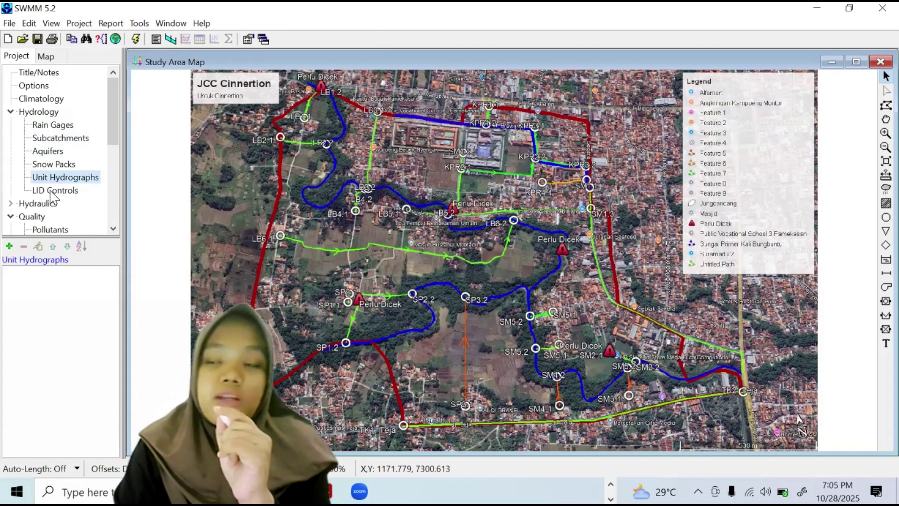
pyautogui.click(51, 191)
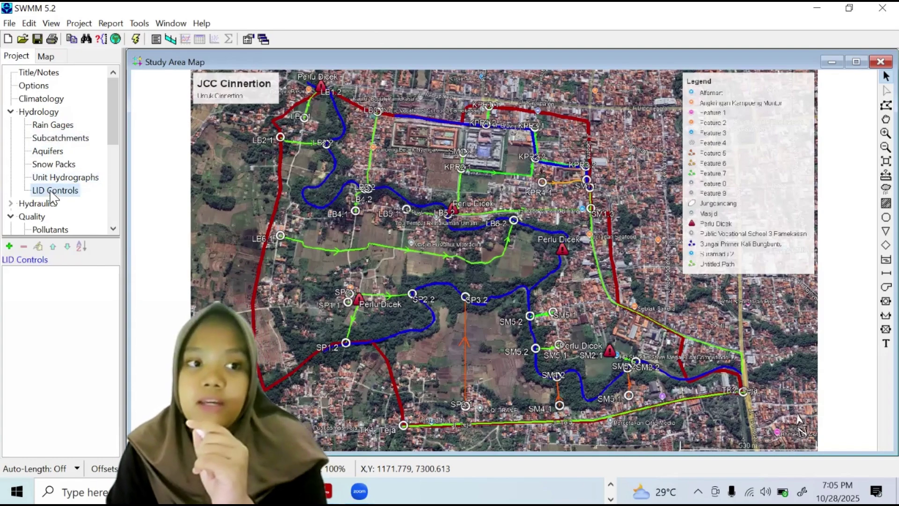
pyautogui.click(47, 128)
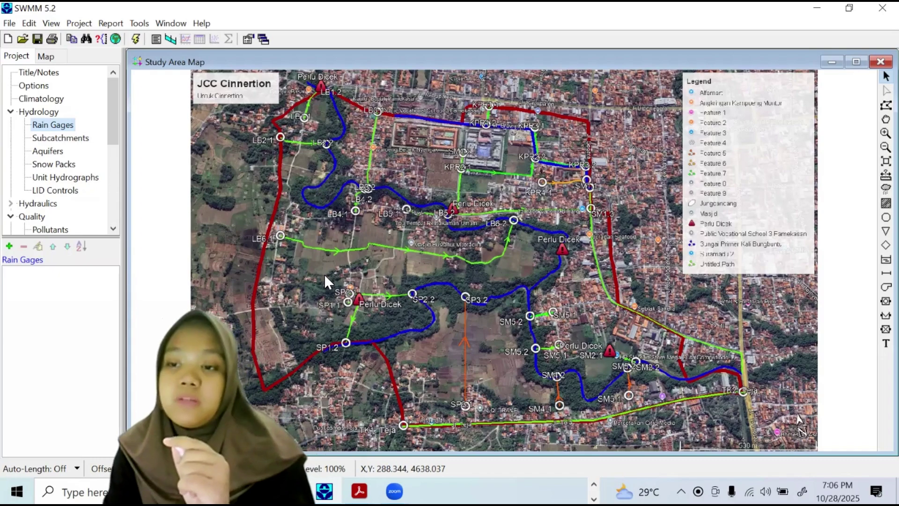
pyautogui.click(60, 182)
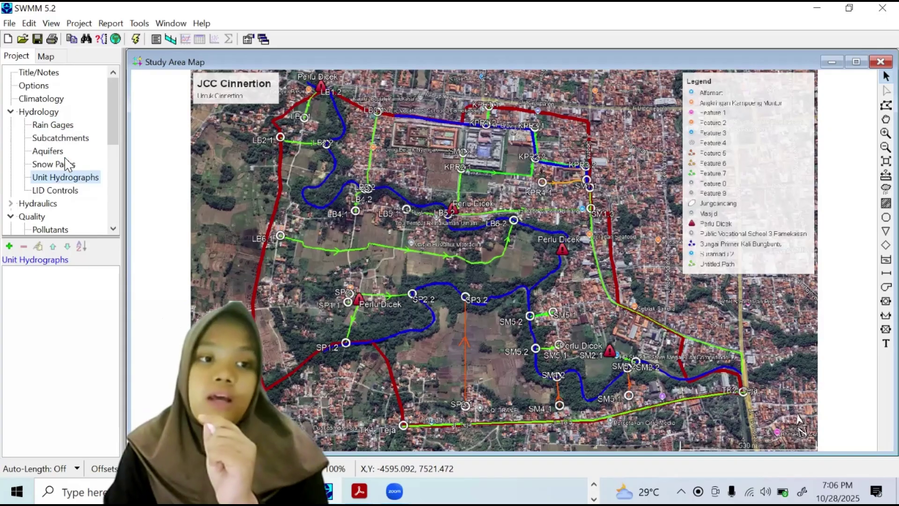
pyautogui.click(68, 143)
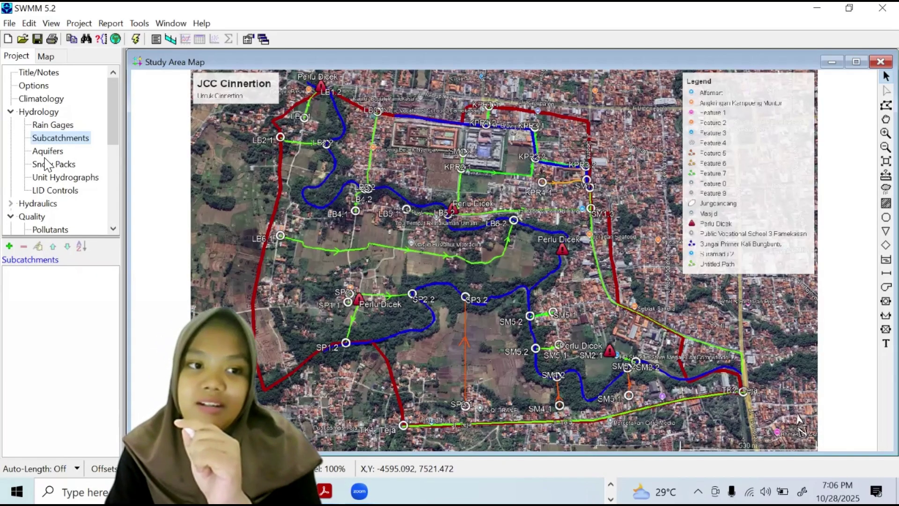
pyautogui.press('Down')
pyautogui.press('Down')
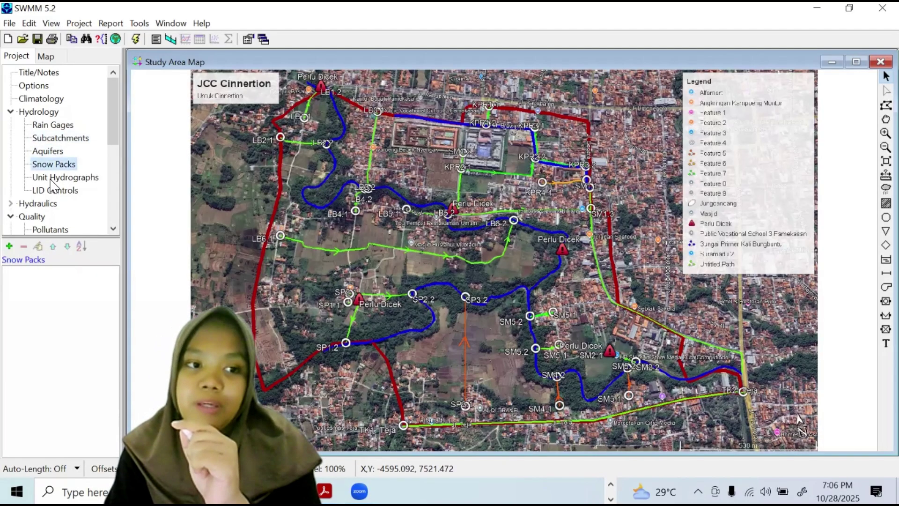
pyautogui.press('Down')
pyautogui.press('Down')
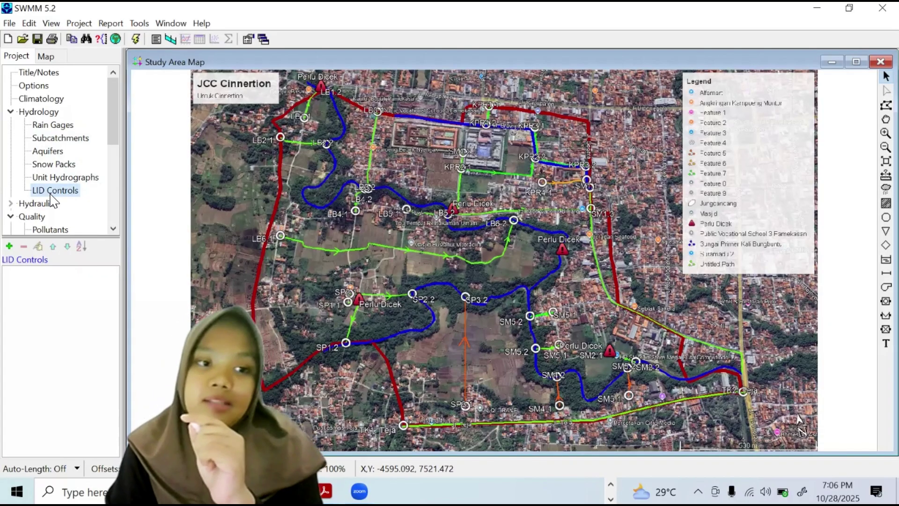
pyautogui.press('Up')
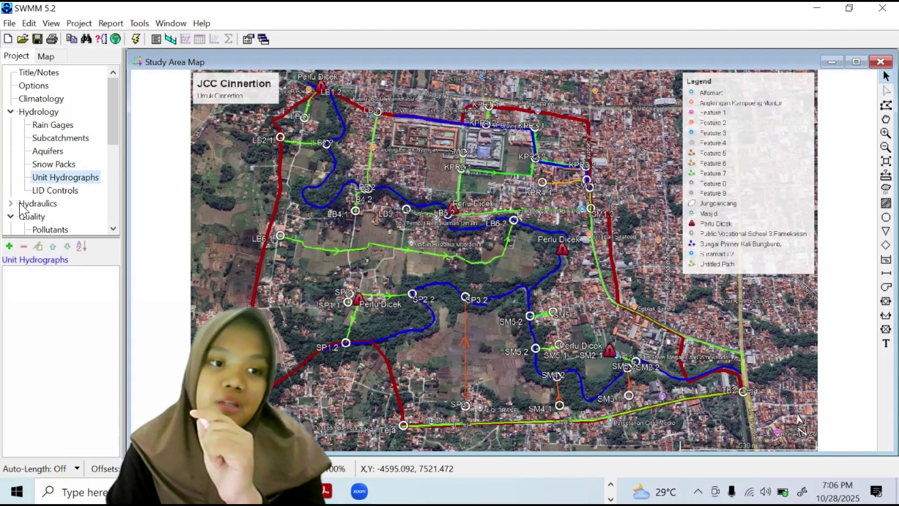
# Expand the Hydraulics category and its Nodes group, and review Junctions, Outfalls, Dividers and Storage Units
pyautogui.click(21, 206)
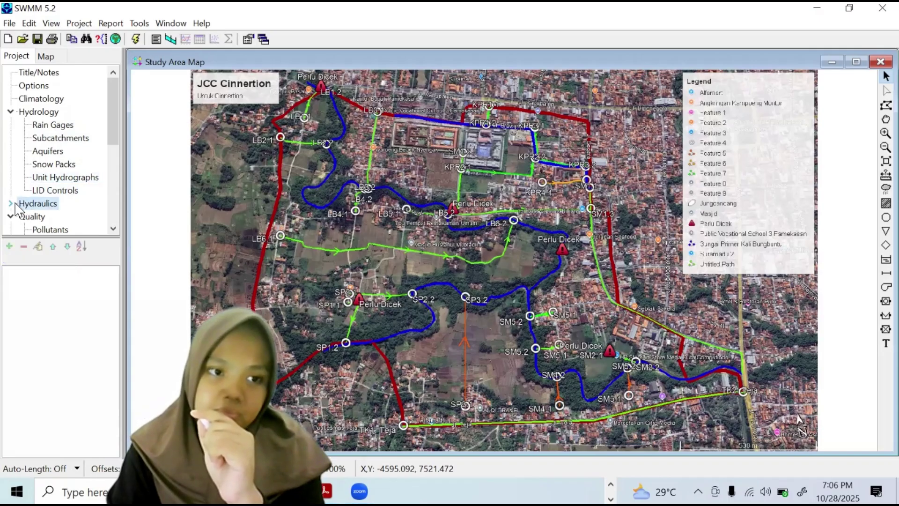
pyautogui.press('Right')
pyautogui.click(39, 151)
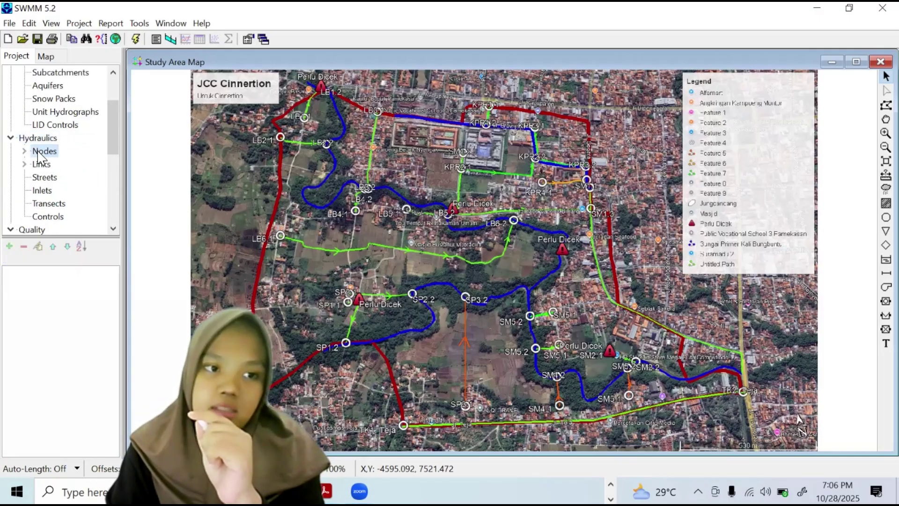
pyautogui.click(25, 151)
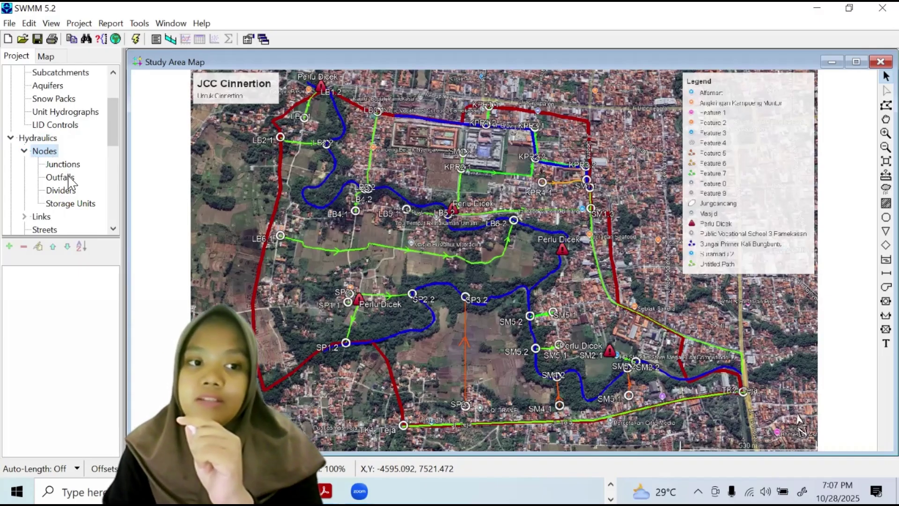
pyautogui.press('Down')
pyautogui.press('Down')
pyautogui.press('Down')
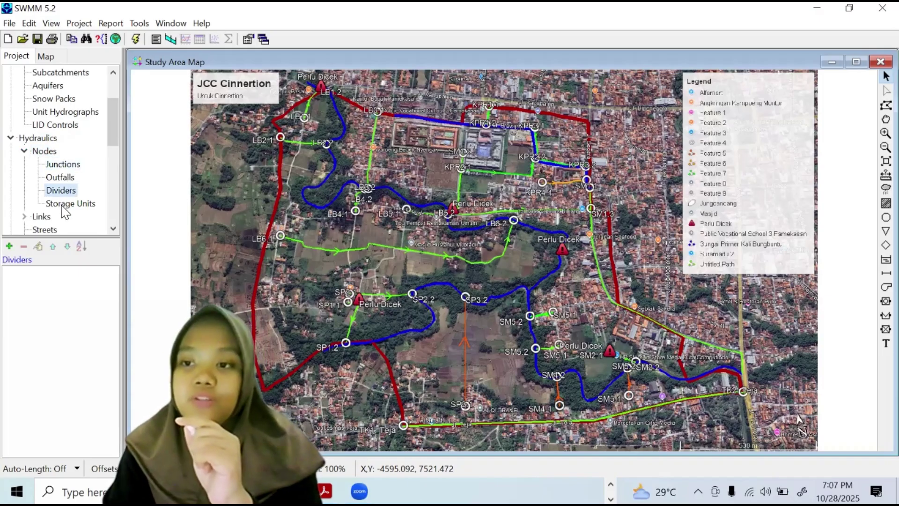
pyautogui.press('Down')
pyautogui.press('Up')
pyautogui.press('Up')
pyautogui.press('Up')
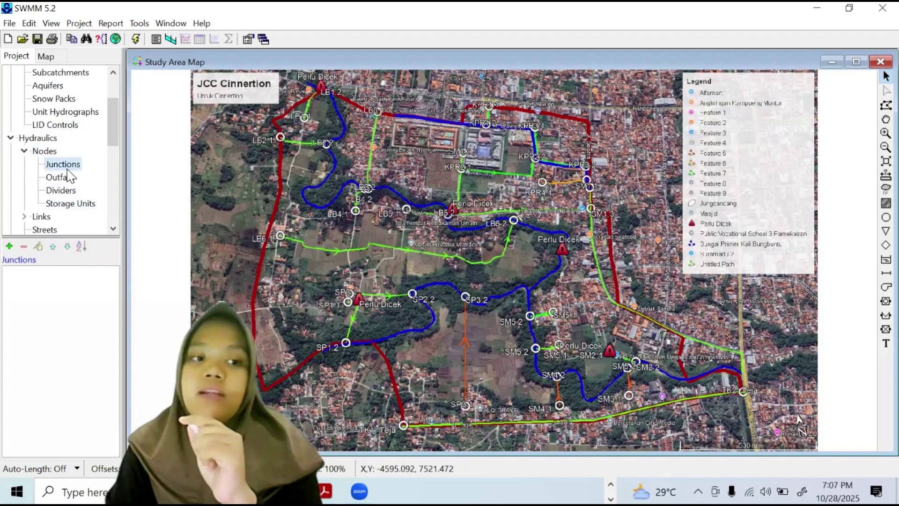
pyautogui.click(66, 179)
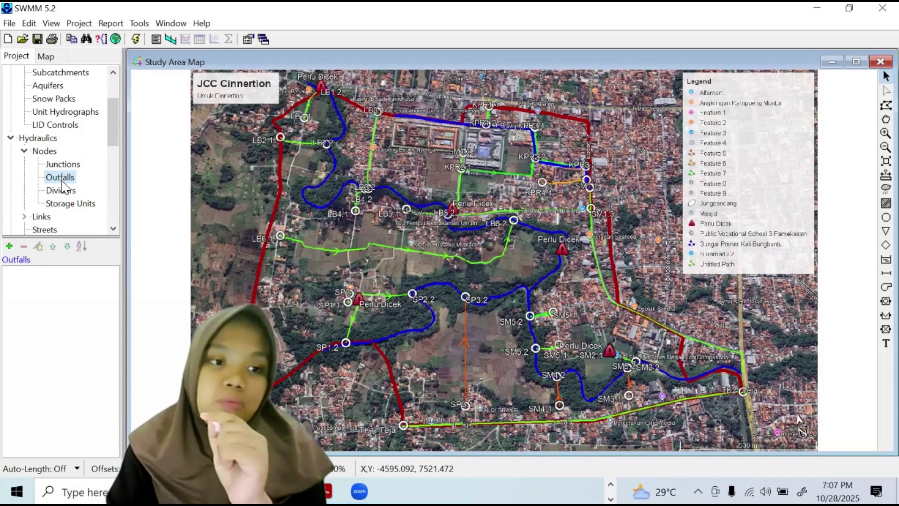
# Expand the Links group under Hydraulics and review its Conduits, Pumps, Orifices, Weirs and Outlets categories
pyautogui.scroll(-4, 48, 143)
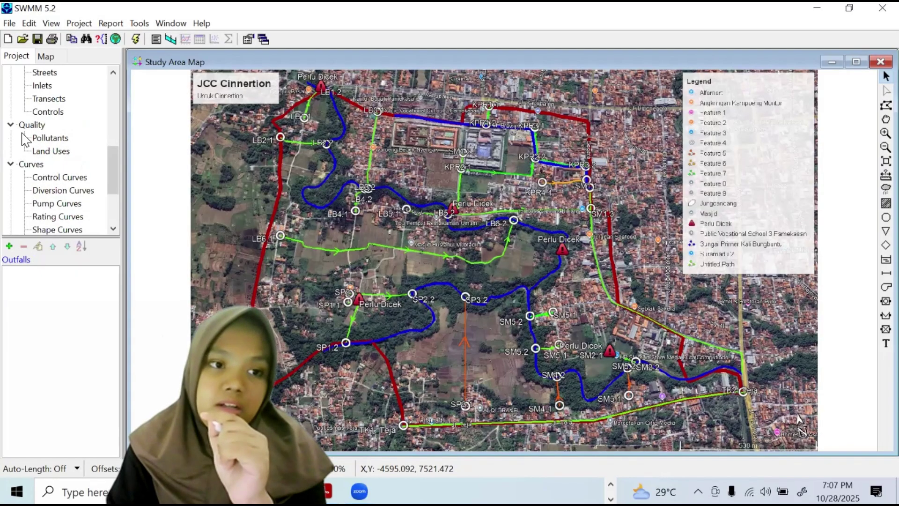
pyautogui.scroll(1, 23, 140)
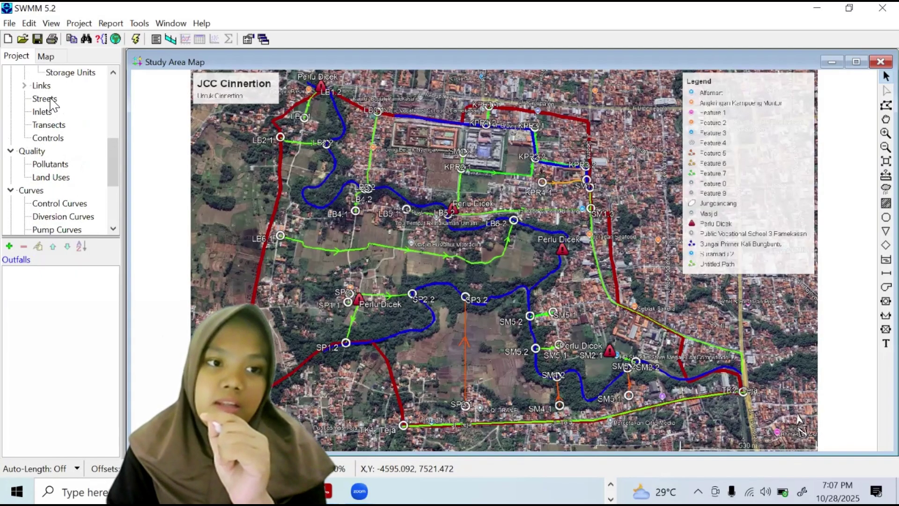
pyautogui.click(42, 86)
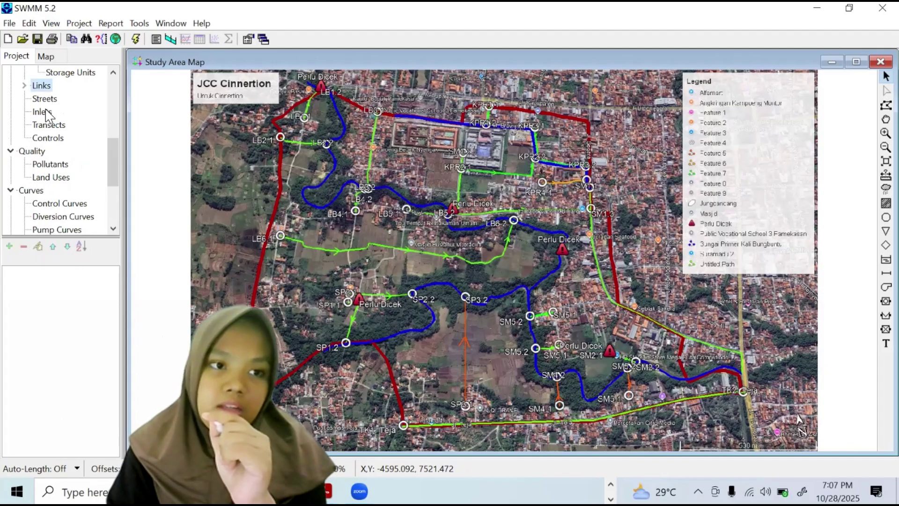
pyautogui.click(75, 128)
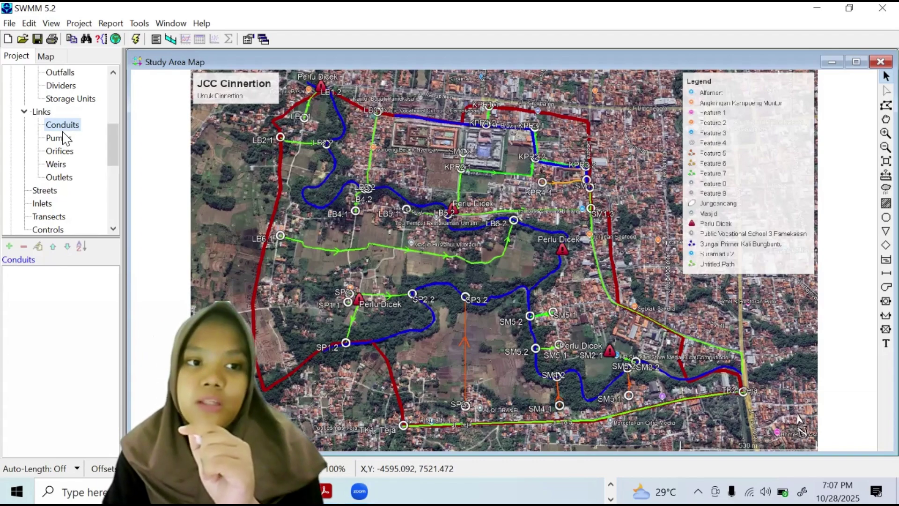
pyautogui.click(67, 136)
pyautogui.click(68, 127)
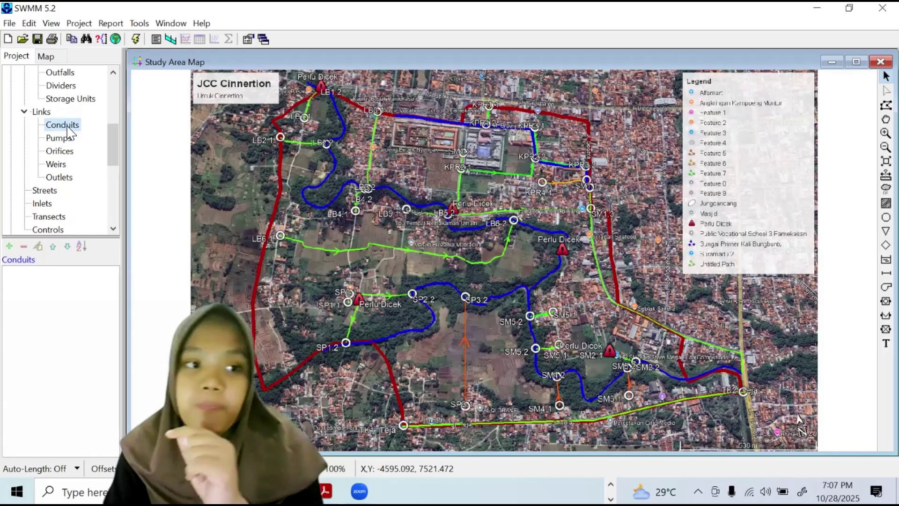
pyautogui.scroll(-3, 52, 180)
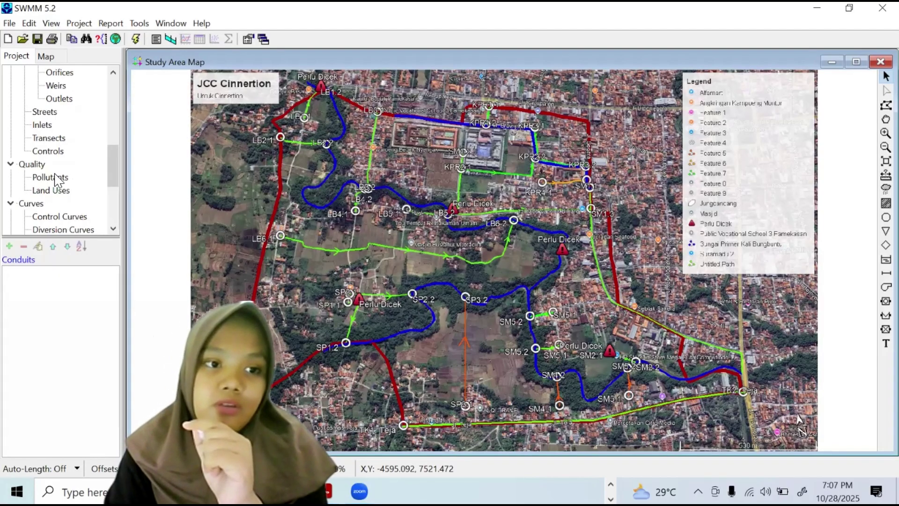
pyautogui.scroll(4, 56, 185)
pyautogui.click(58, 179)
pyautogui.click(60, 190)
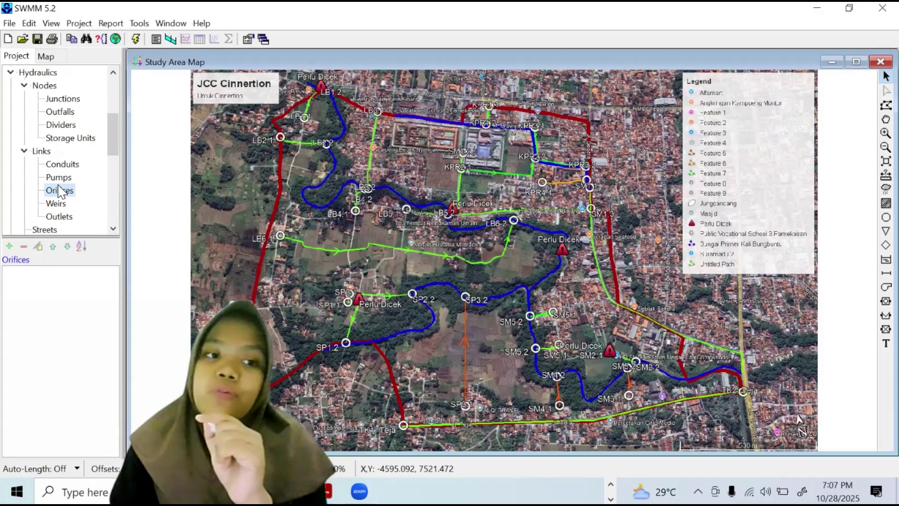
pyautogui.scroll(-3, 60, 191)
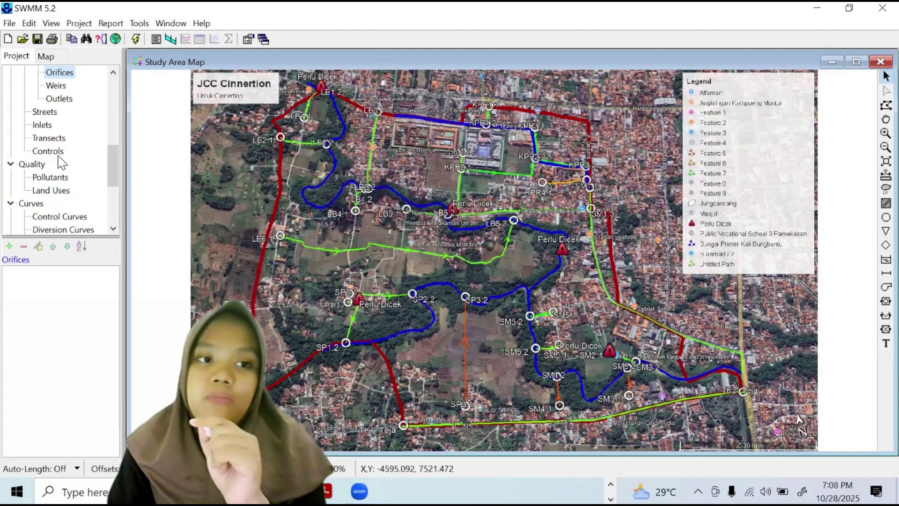
pyautogui.scroll(1, 62, 149)
pyautogui.press('Down')
pyautogui.press('Down')
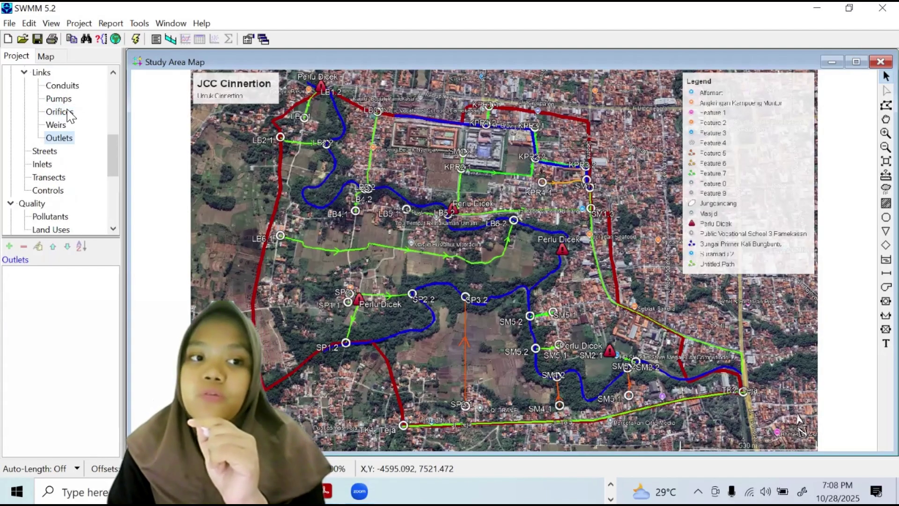
pyautogui.press('Up')
pyautogui.press('Up')
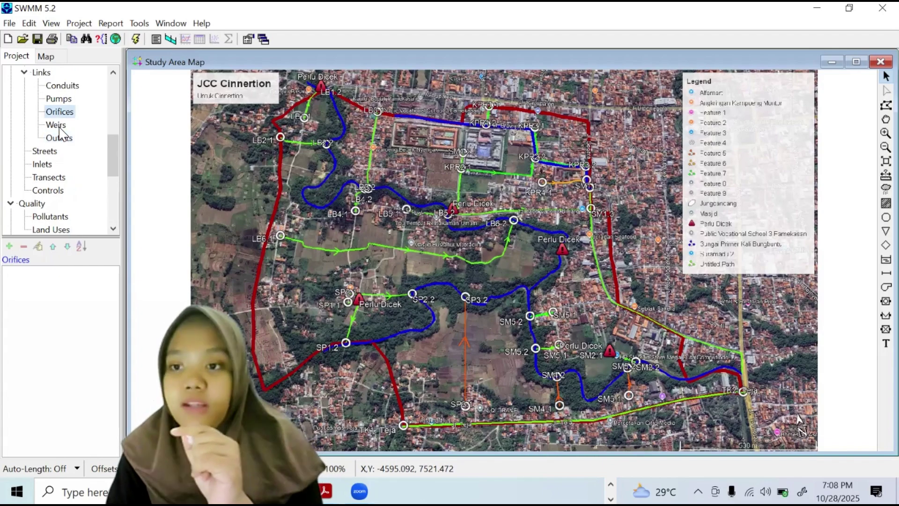
# Review the Curves category, including Pump Curves, and collapse and expand its list of curve types
pyautogui.scroll(-4, 58, 165)
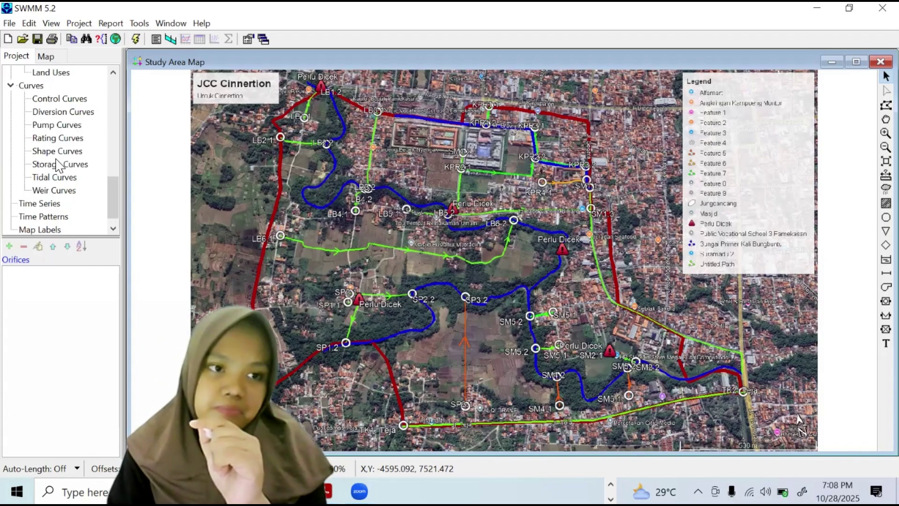
pyautogui.scroll(1, 58, 165)
pyautogui.scroll(-1, 60, 128)
pyautogui.click(60, 127)
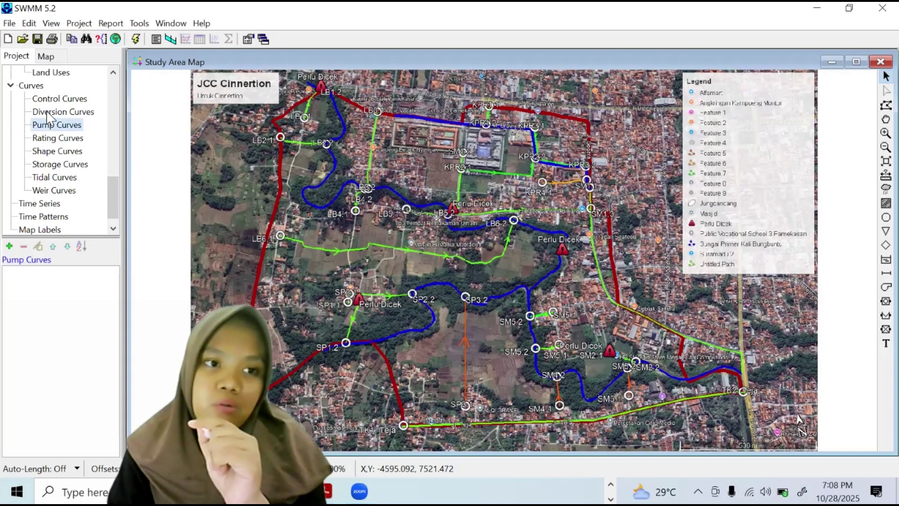
pyautogui.click(22, 86)
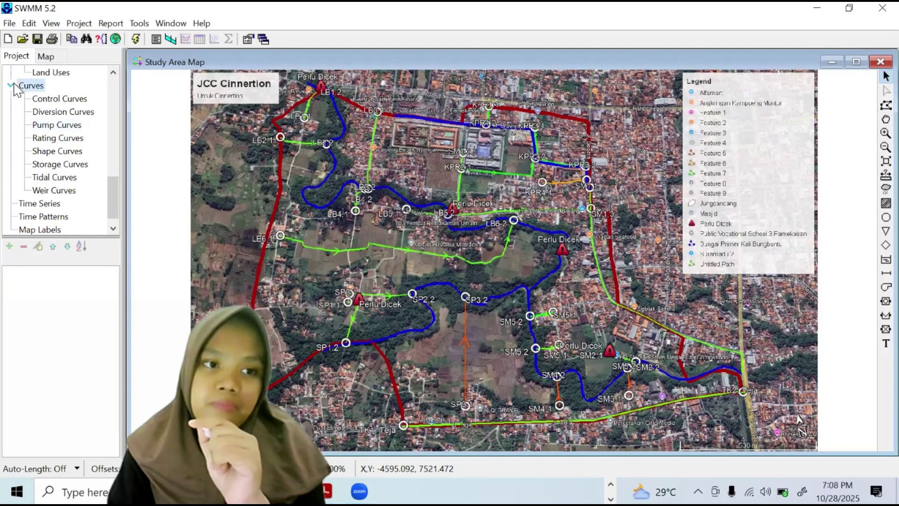
pyautogui.press('Left')
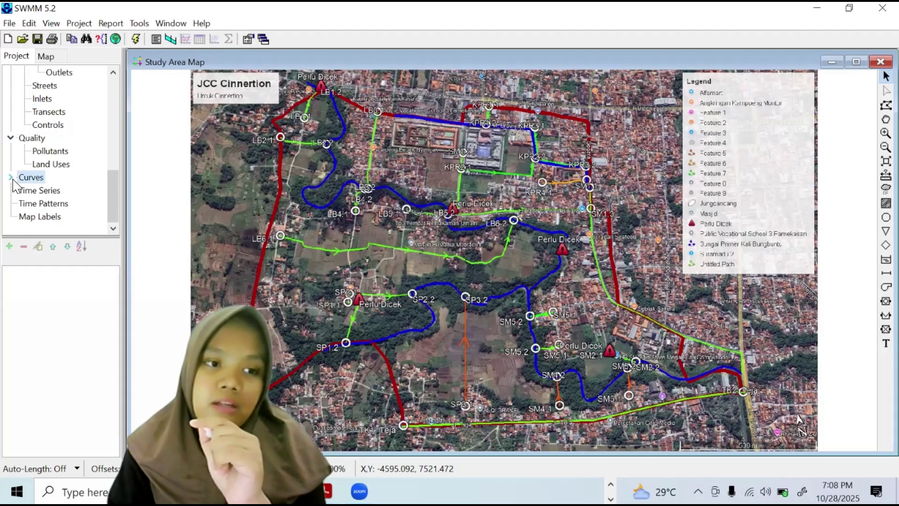
pyautogui.click(11, 177)
pyautogui.click(10, 113)
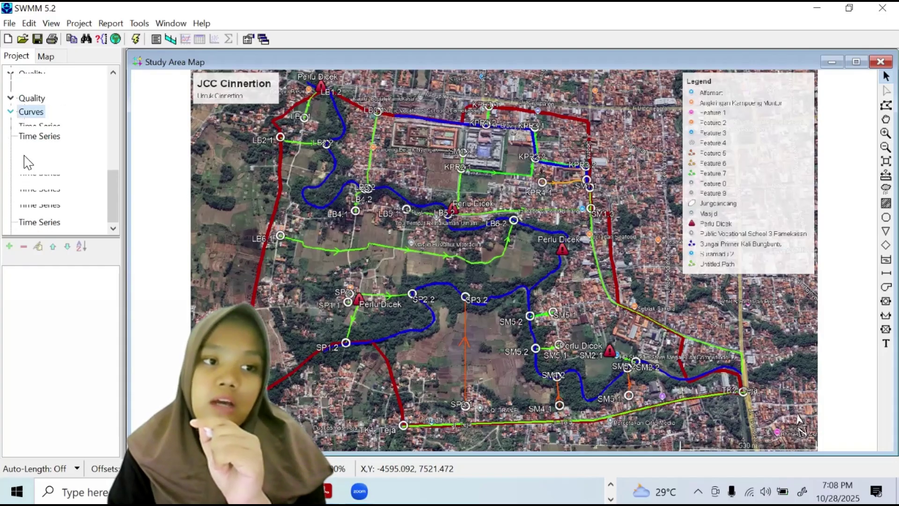
# Review the Time Series, Time Patterns and Map Labels categories of the project
pyautogui.click(34, 190)
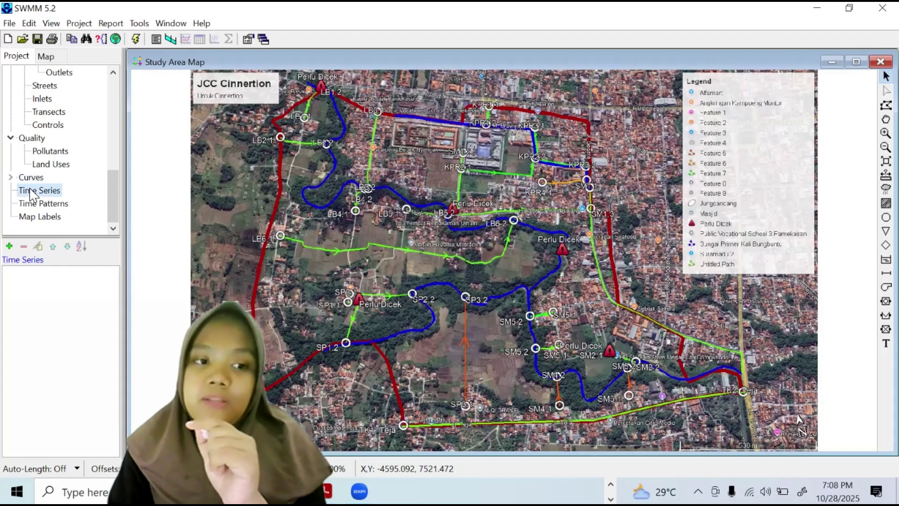
pyautogui.press('Down')
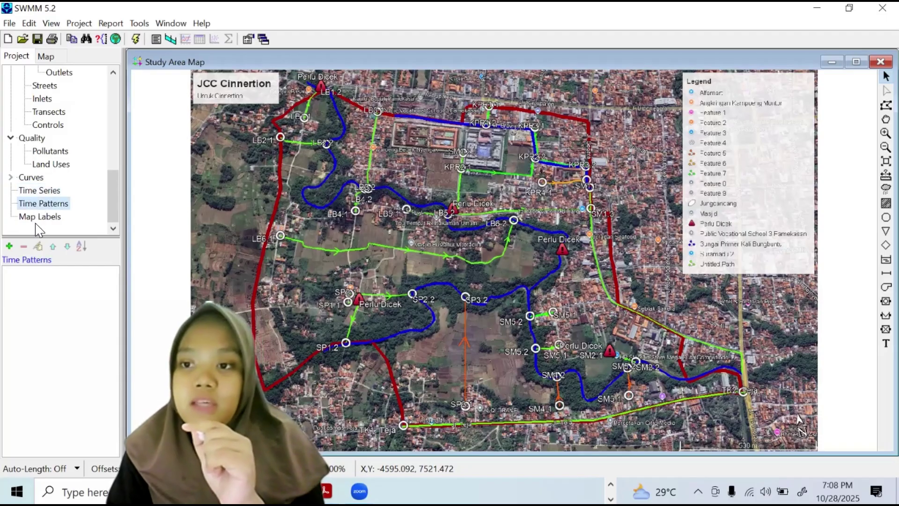
pyautogui.press('Down')
pyautogui.press('Up')
pyautogui.press('Up')
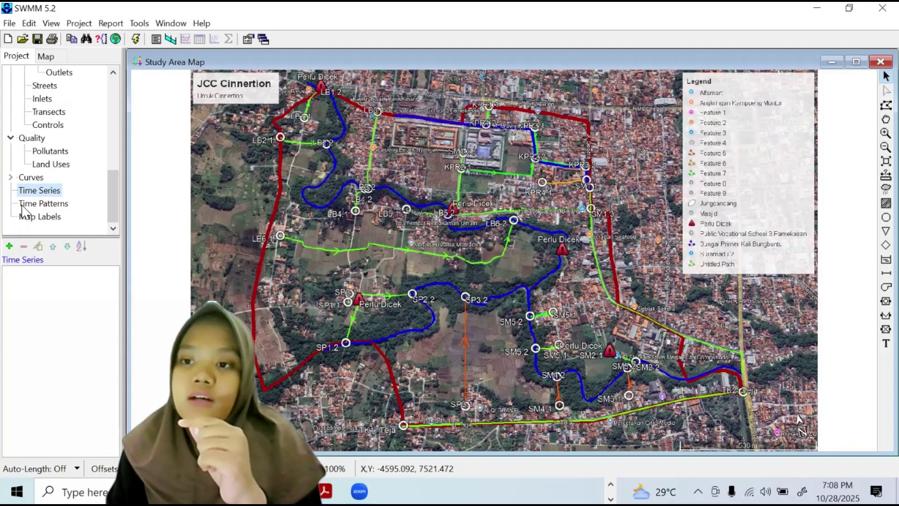
# Select the Rain Gages category under Hydrology
pyautogui.scroll(2, 23, 213)
pyautogui.scroll(6, 23, 213)
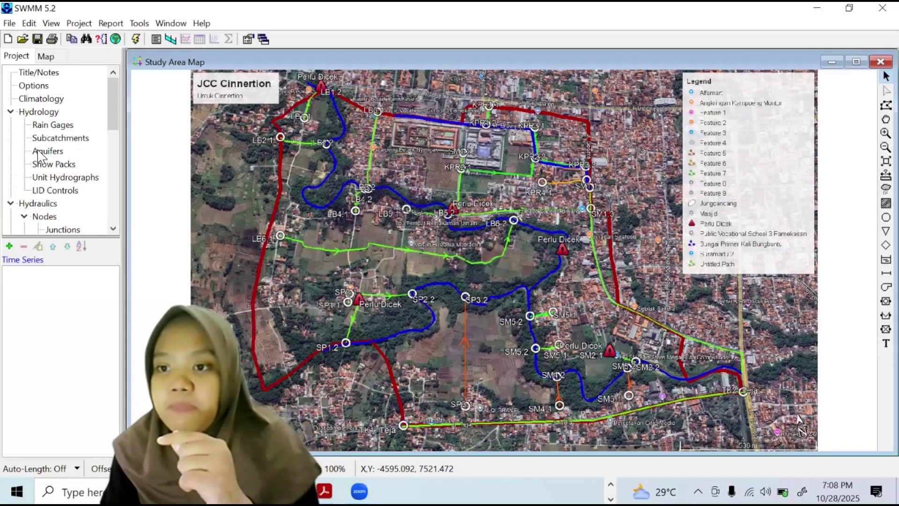
pyautogui.click(49, 125)
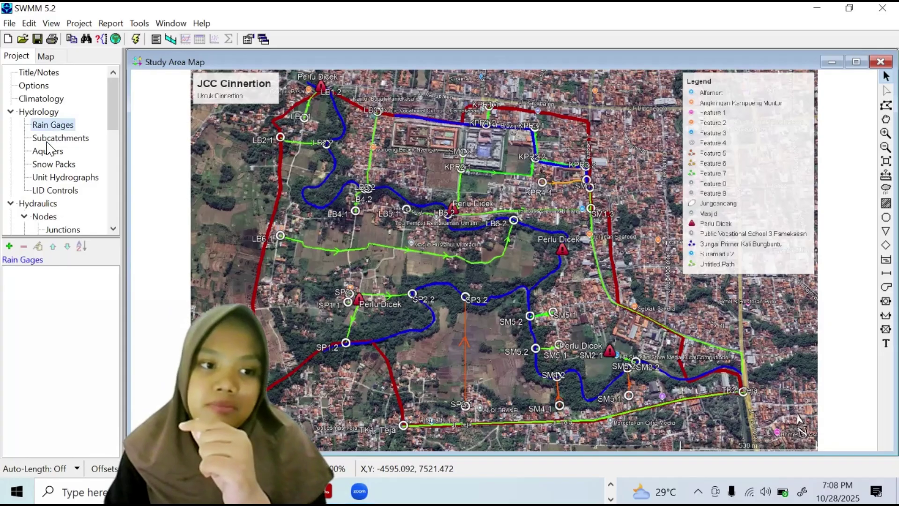
pyautogui.click(9, 246)
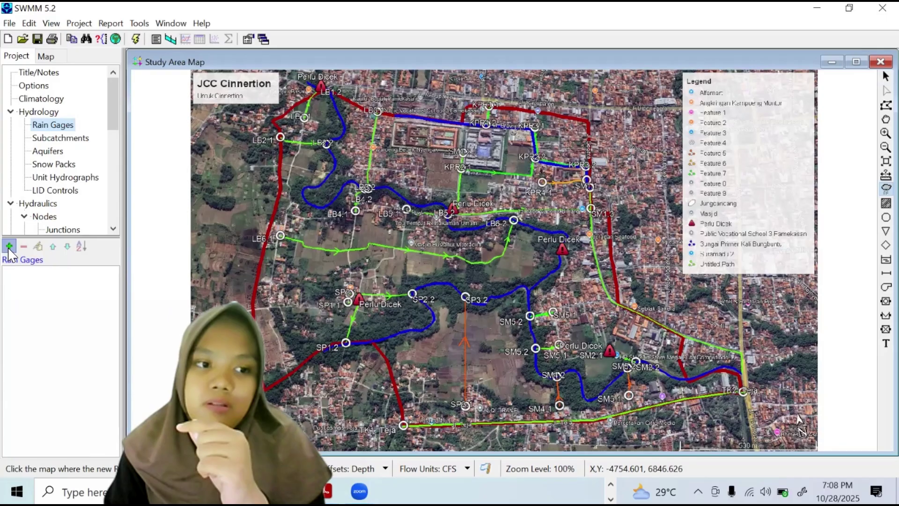
pyautogui.click(33, 276)
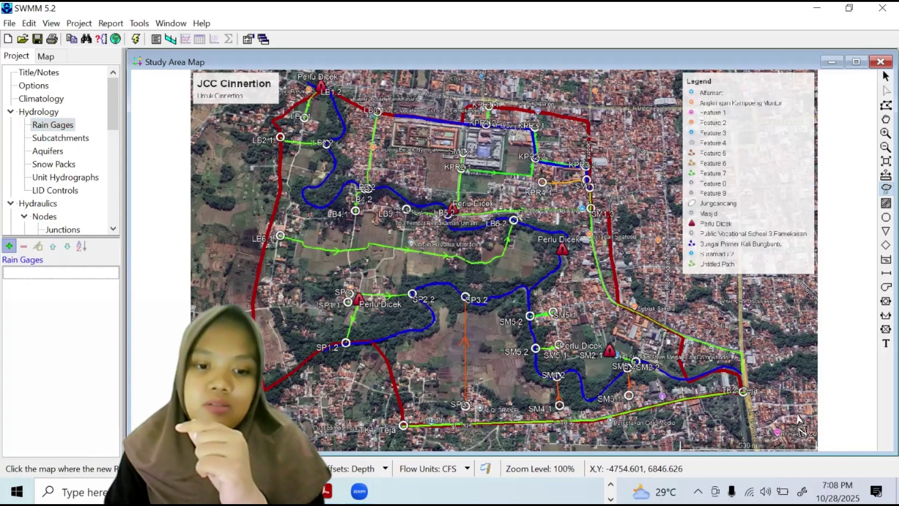
pyautogui.rightClick(166, 393)
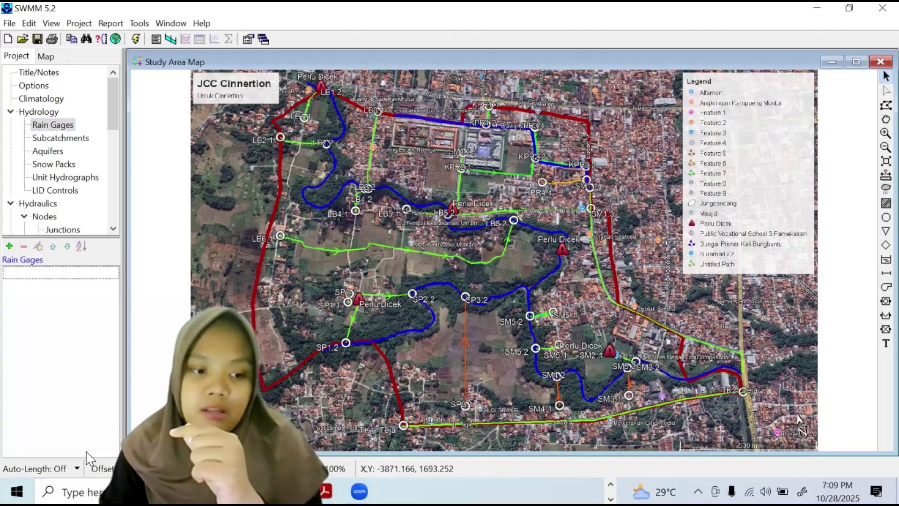
# Keep Auto-Length off and set the project's flow units to CMS
pyautogui.click(77, 469)
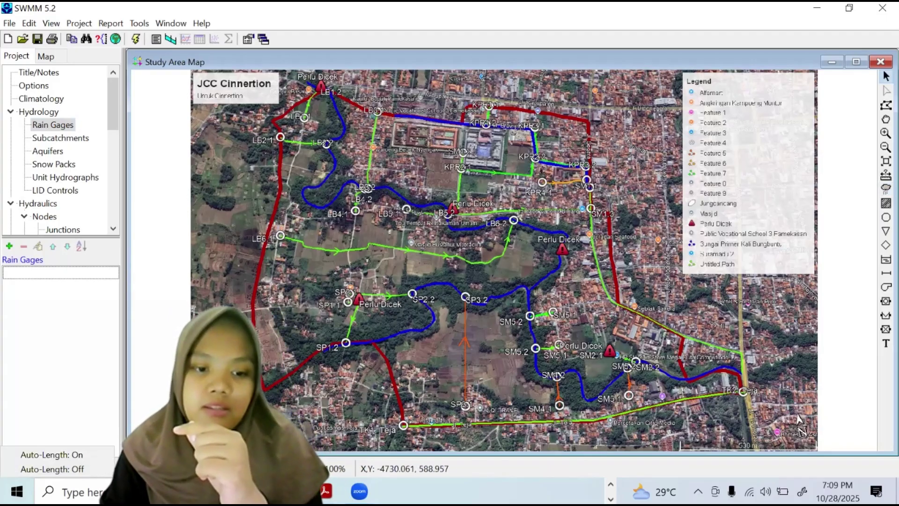
pyautogui.click(52, 468)
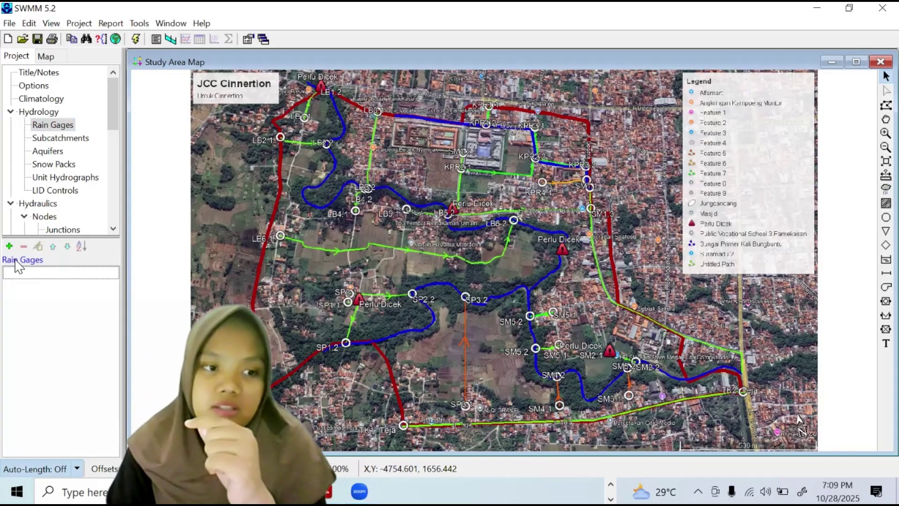
# Add a rain gage on the map just west of node LB2.1 and name it RJCC
pyautogui.click(9, 247)
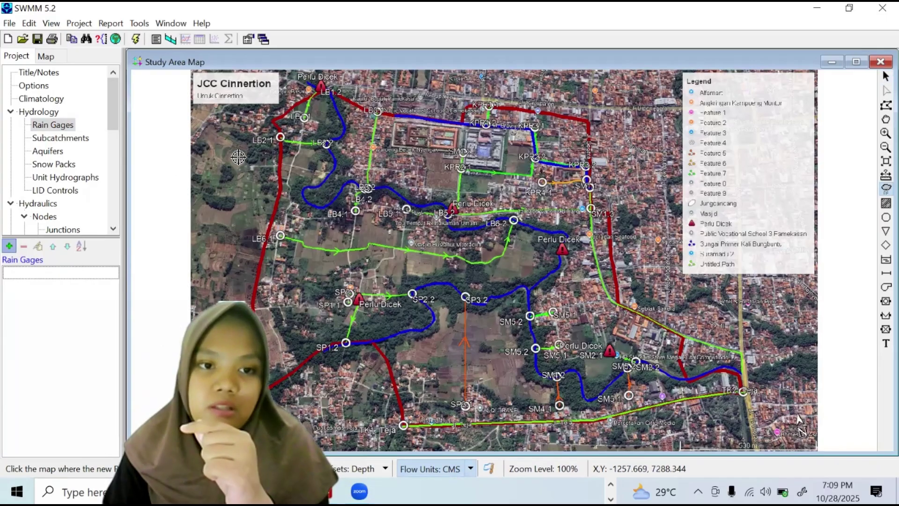
pyautogui.click(215, 145)
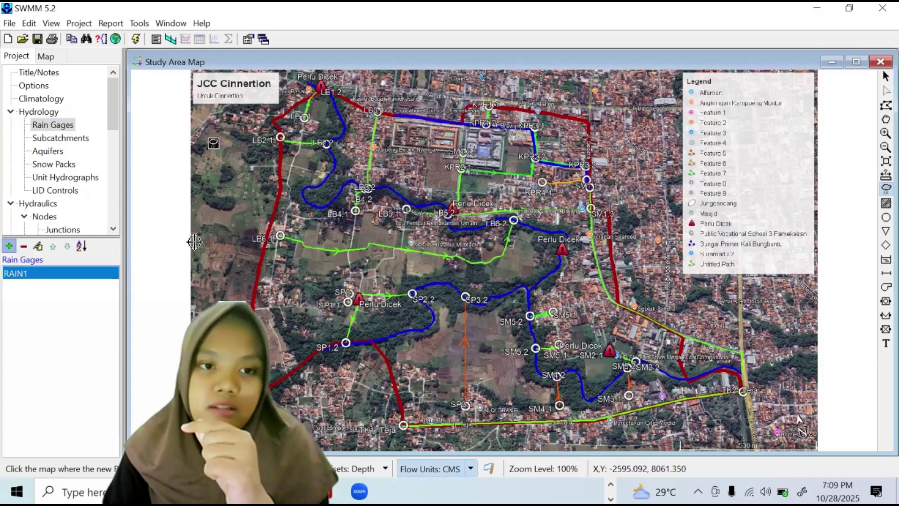
pyautogui.click(38, 246)
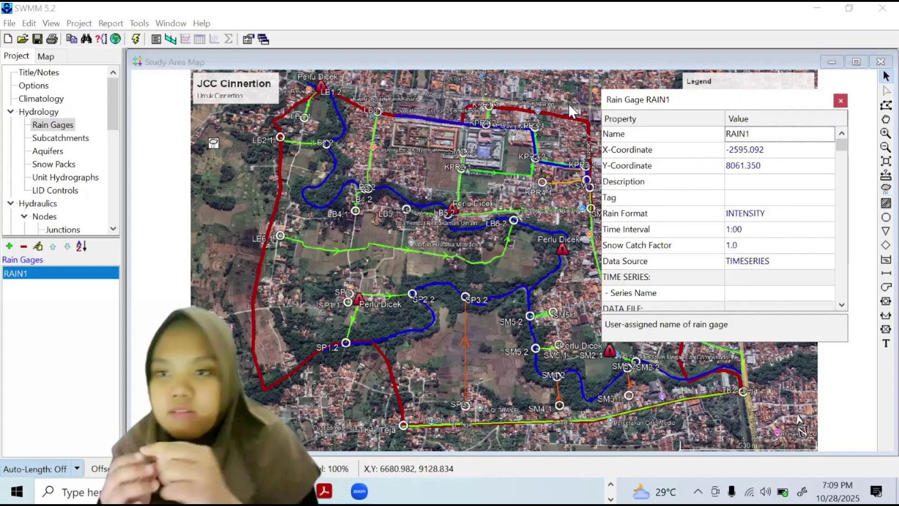
pyautogui.click(791, 135)
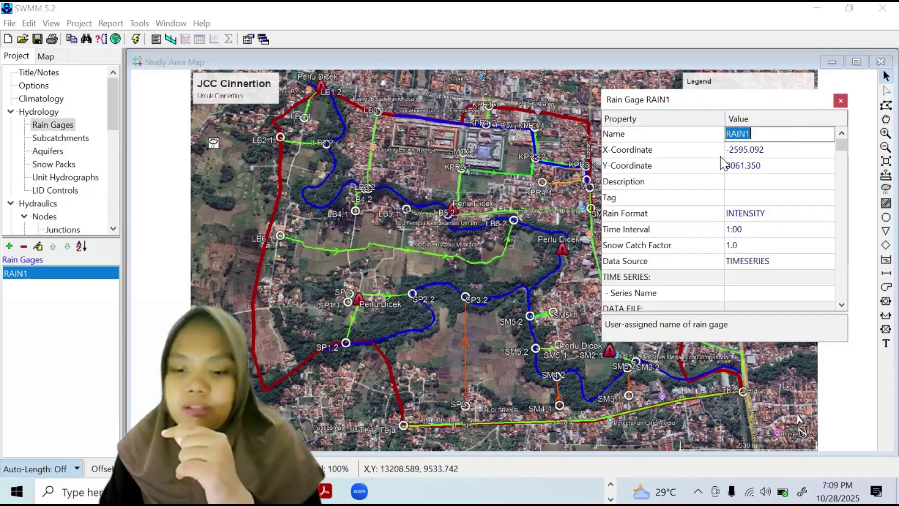
pyautogui.press('BackSpace')
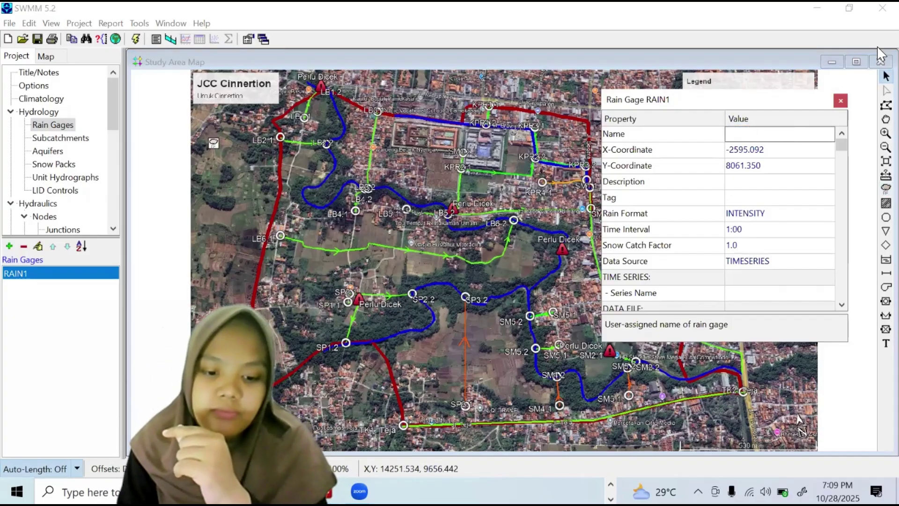
pyautogui.write('RJCC')
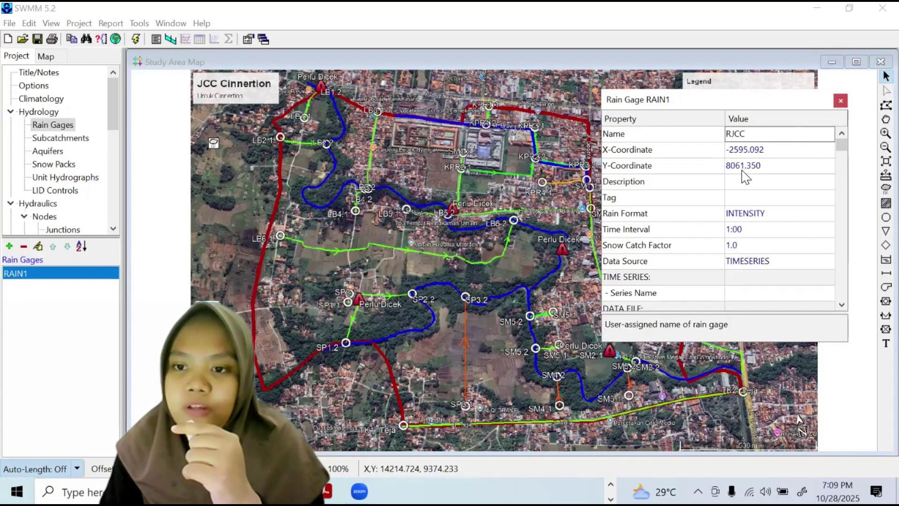
pyautogui.press('Return')
# Keep INTENSITY as the rain format and 1:00 as the time interval of rain gage RJCC
pyautogui.click(768, 214)
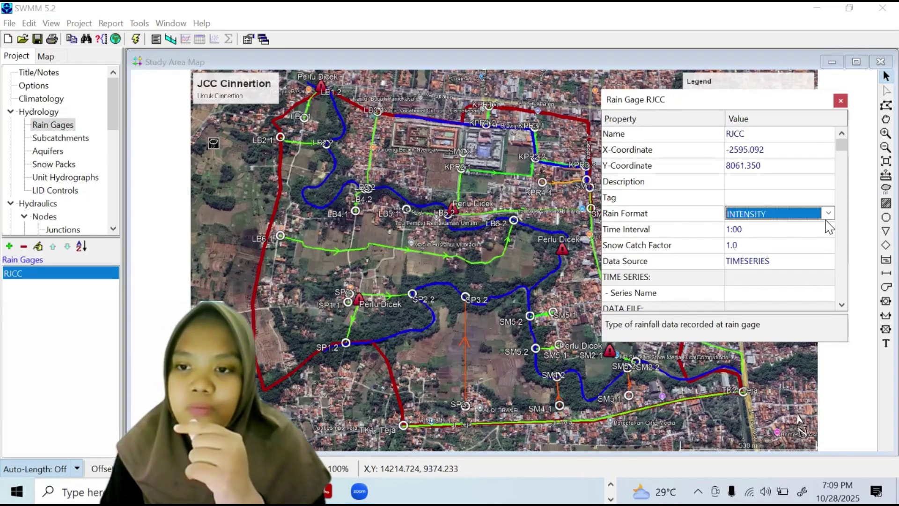
pyautogui.click(828, 217)
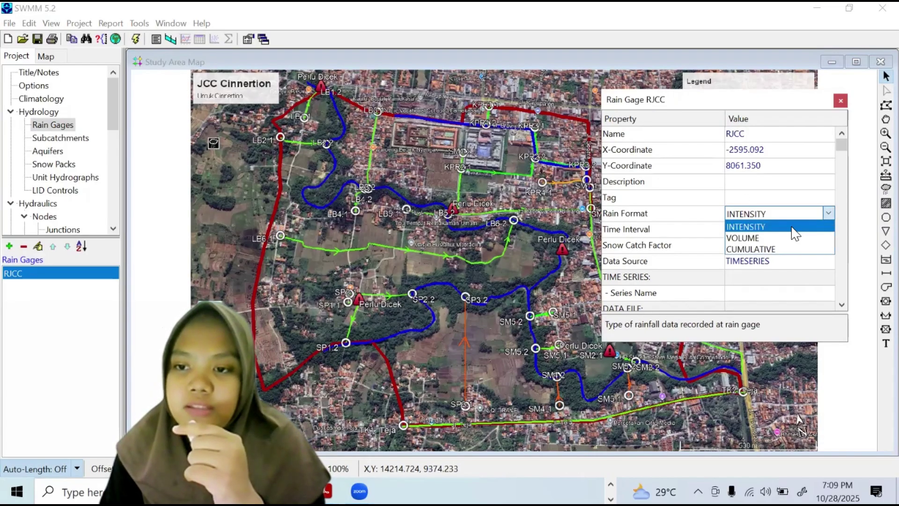
pyautogui.click(795, 227)
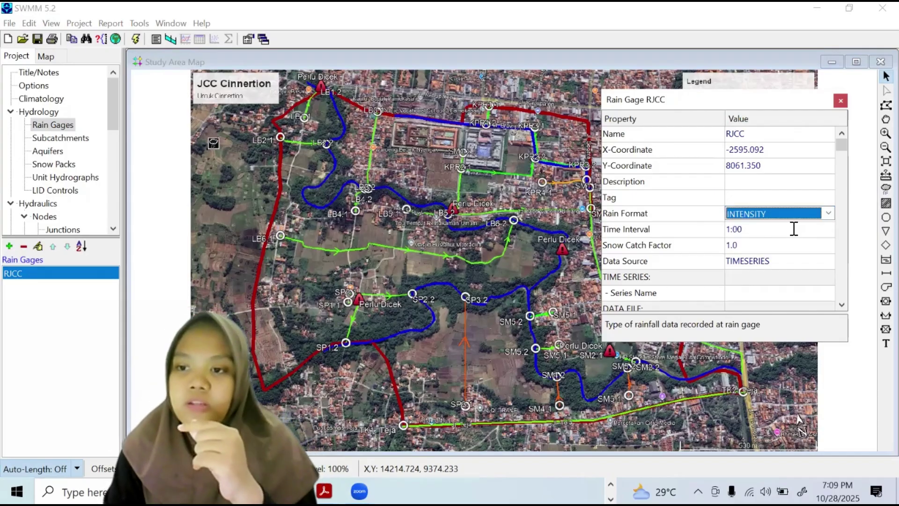
pyautogui.click(794, 229)
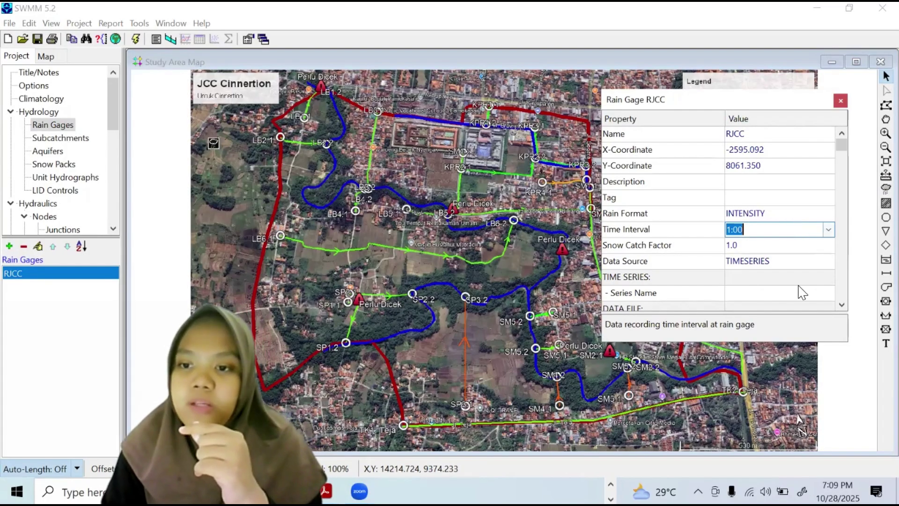
pyautogui.hotkey('alt', 'Down')
pyautogui.press('Escape')
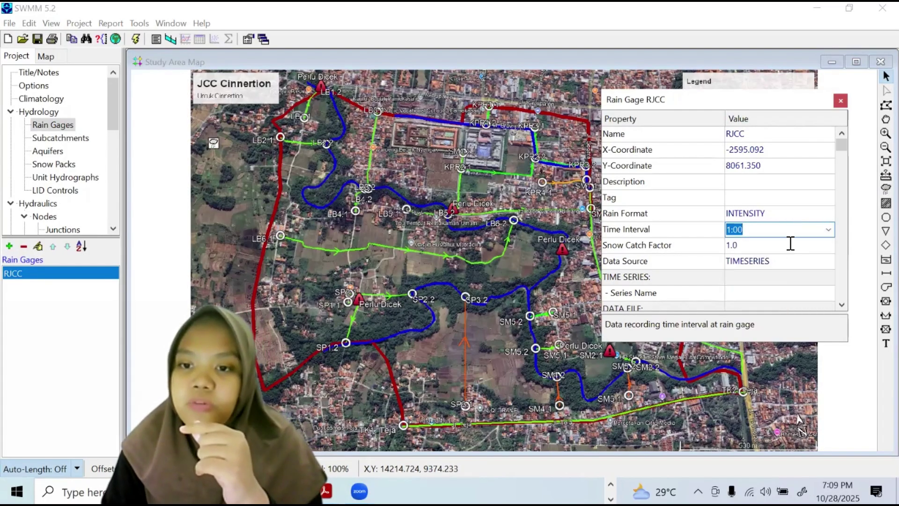
# Check the snow catch factor of rain gage RJCC and keep TIMESERIES as its data source
pyautogui.click(791, 244)
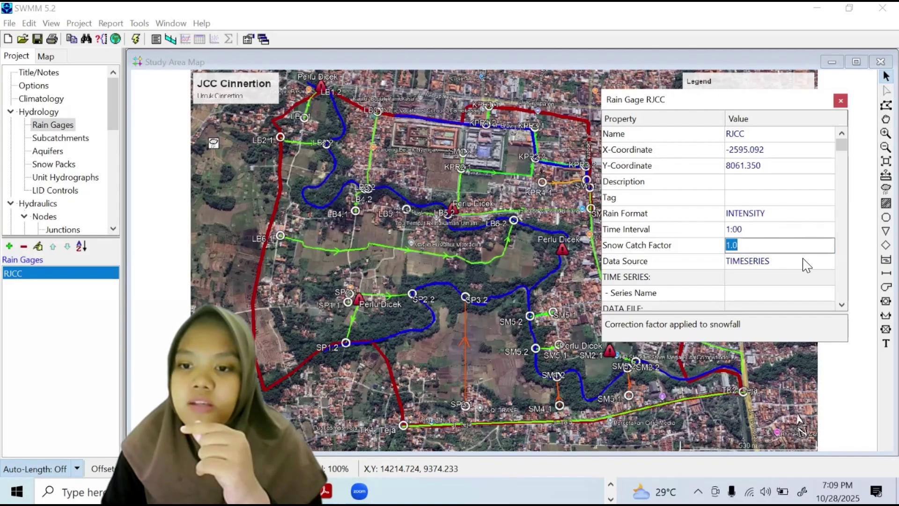
pyautogui.click(806, 262)
pyautogui.click(799, 247)
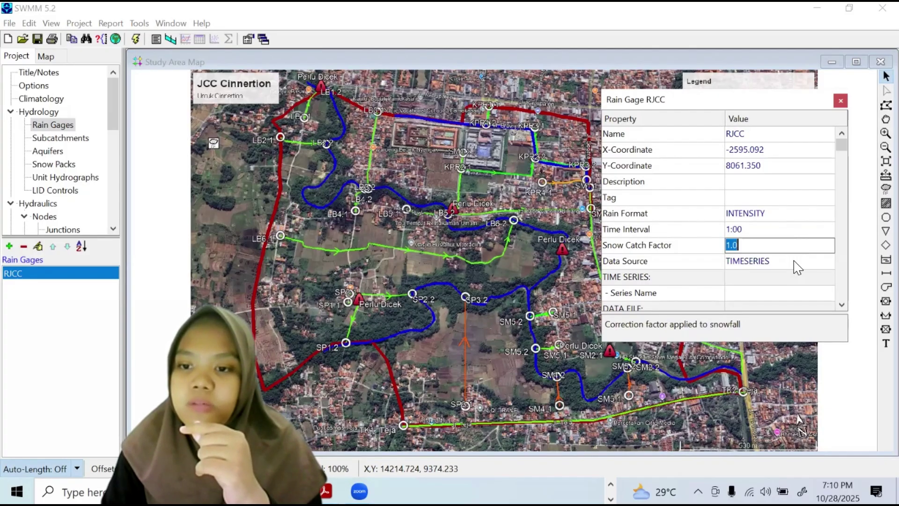
pyautogui.click(823, 262)
pyautogui.click(828, 260)
pyautogui.click(801, 278)
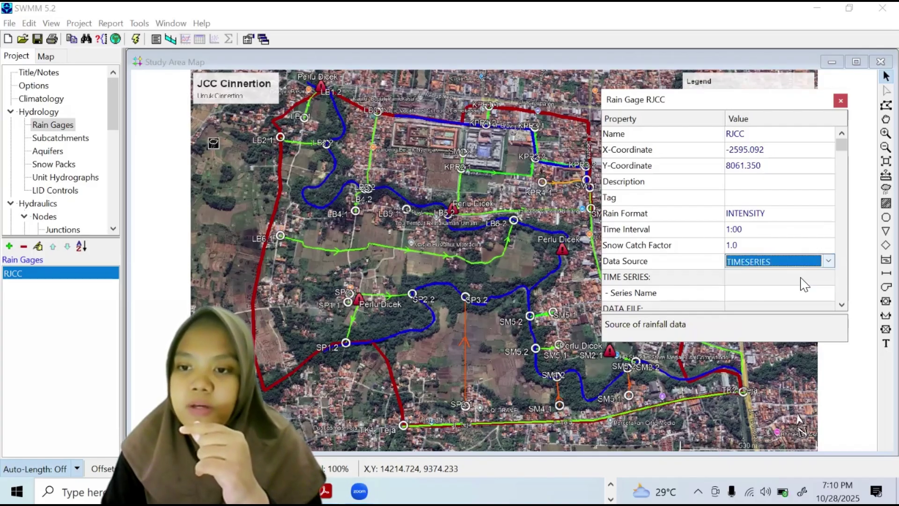
# Examine the Series Name and data file properties of rain gage RJCC, and close its property editor
pyautogui.scroll(-5, 802, 279)
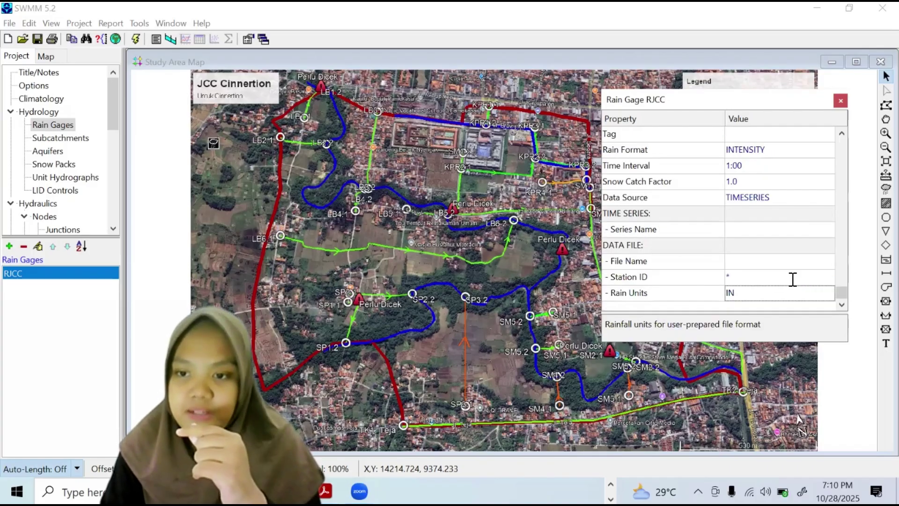
pyautogui.click(793, 277)
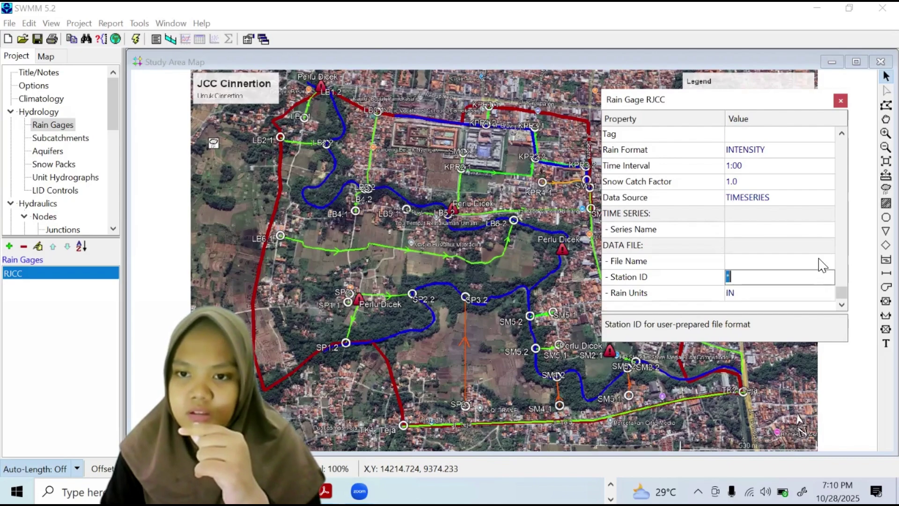
pyautogui.click(830, 236)
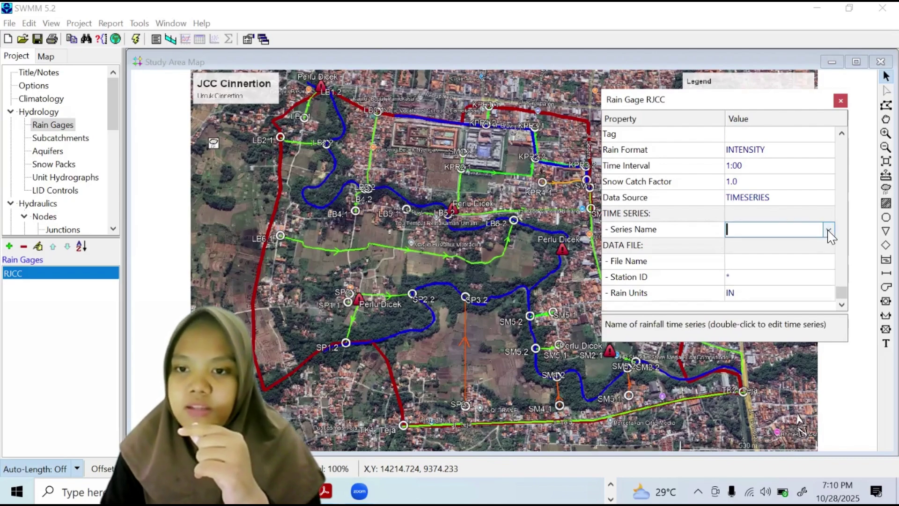
pyautogui.click(796, 231)
pyautogui.doubleClick(735, 222)
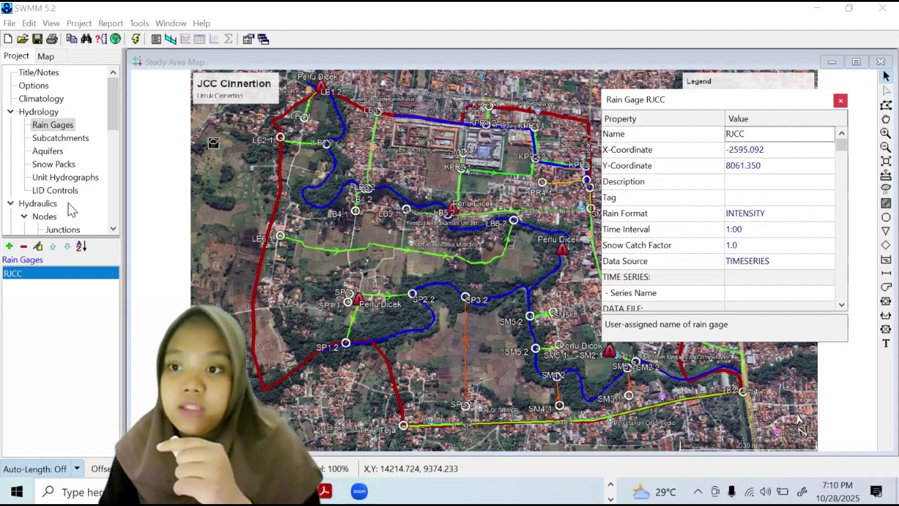
pyautogui.press('Escape')
# Create a new time series and name it PUH2TH
pyautogui.scroll(-7, 71, 209)
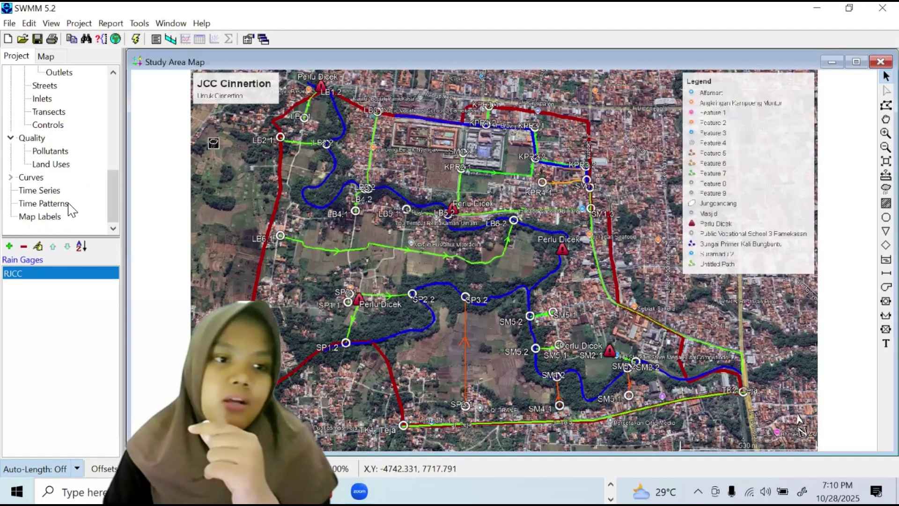
pyautogui.click(38, 190)
pyautogui.click(9, 246)
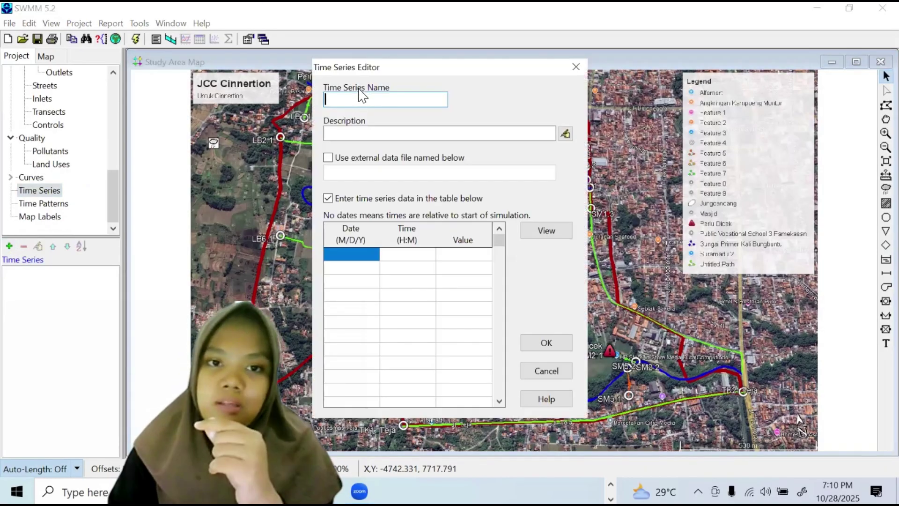
pyautogui.write('P')
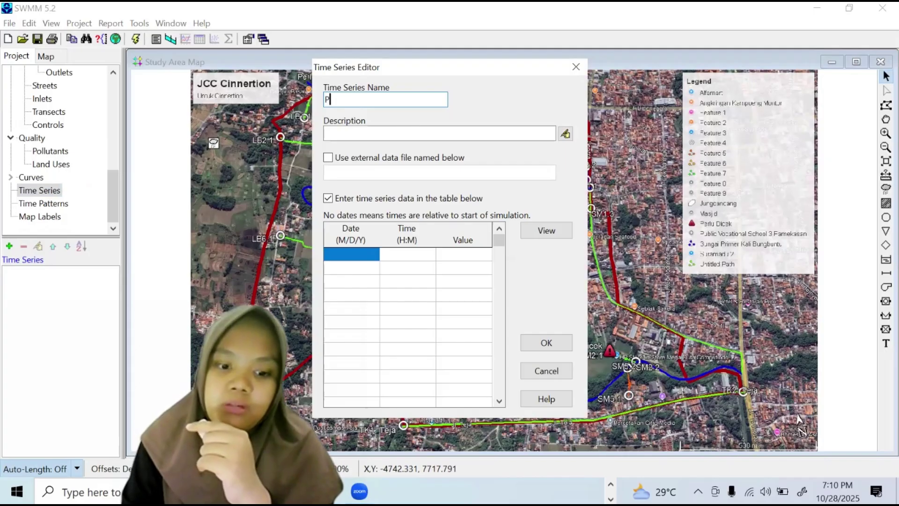
pyautogui.write('UH2TH')
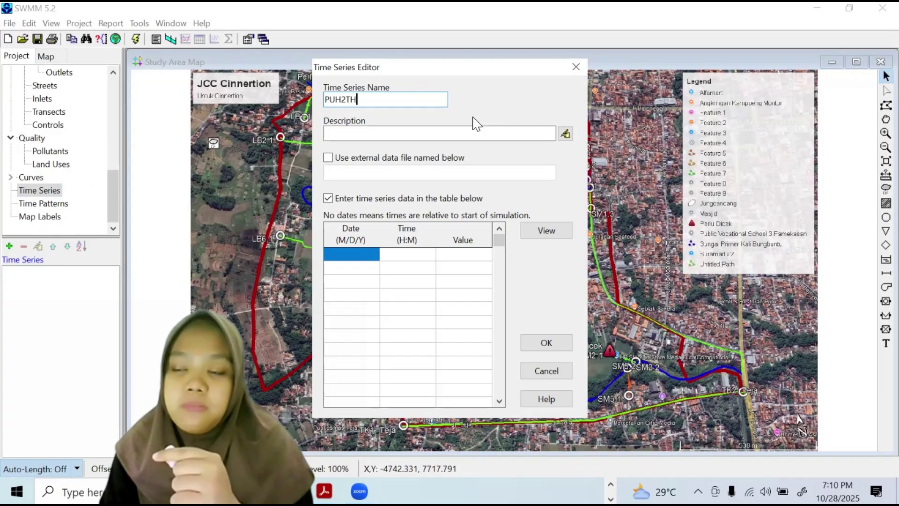
# Enter hourly times from 1:00 through 6:00 in successive rows of time series PUH2TH, leaving the dates blank
pyautogui.click(403, 258)
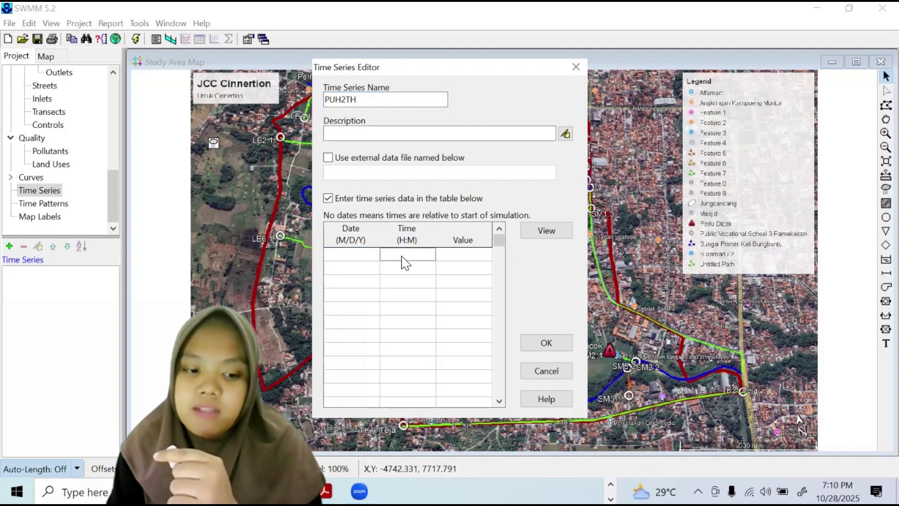
pyautogui.click(404, 258)
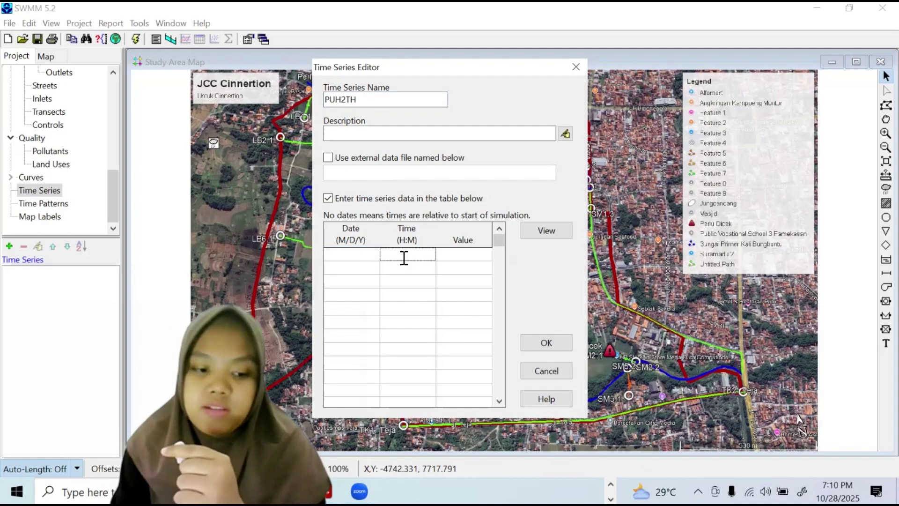
pyautogui.write('1:00')
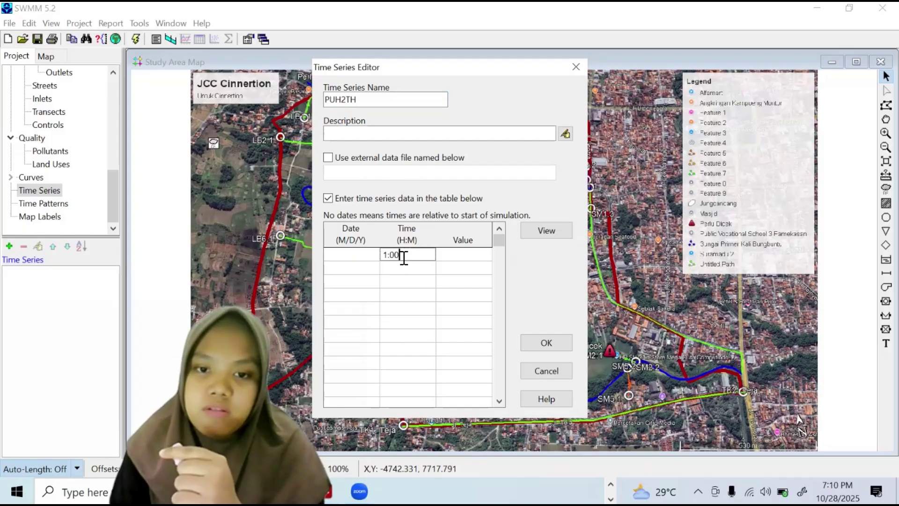
pyautogui.click(398, 270)
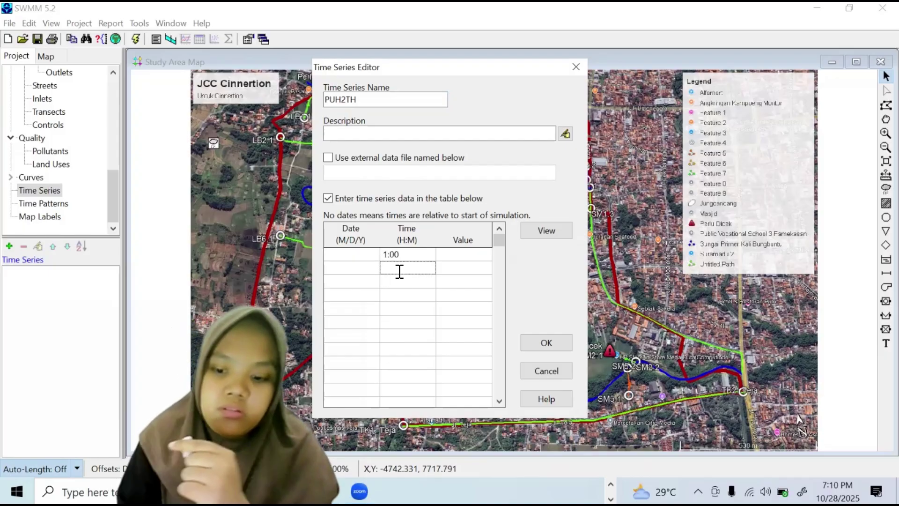
pyautogui.write('2:00')
pyautogui.press('Return')
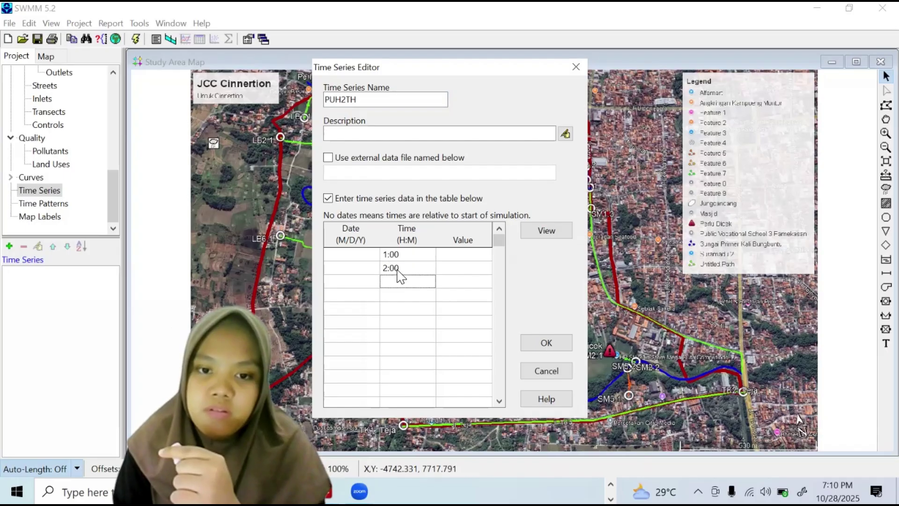
pyautogui.write('3:')
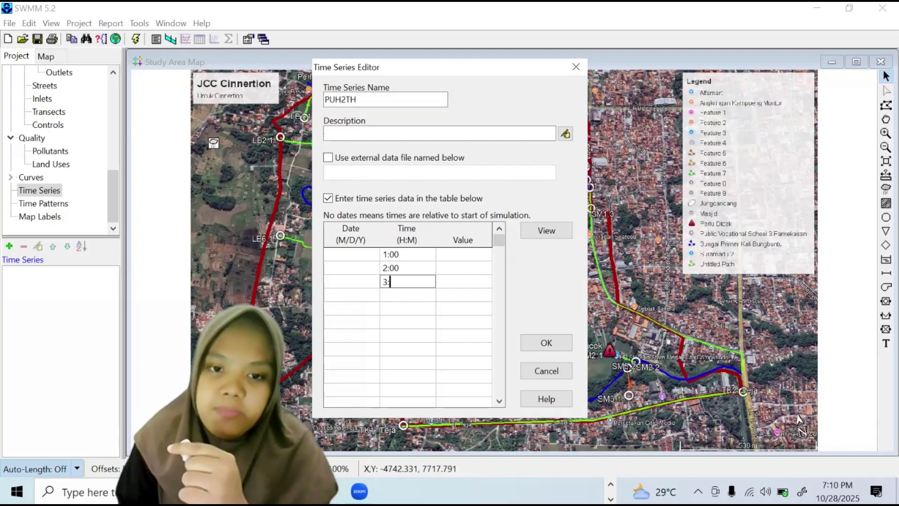
pyautogui.write('00')
pyautogui.press('Return')
pyautogui.write('4:0')
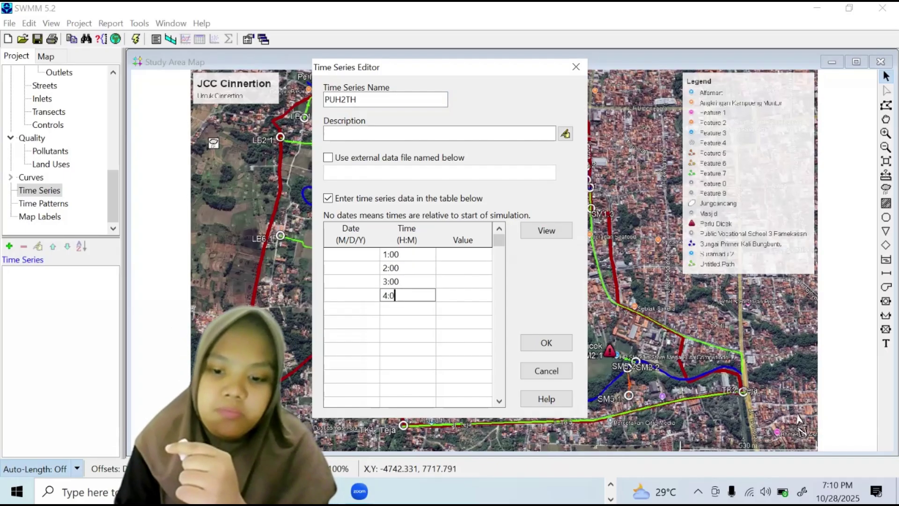
pyautogui.write('0')
pyautogui.press('Return')
pyautogui.write('5')
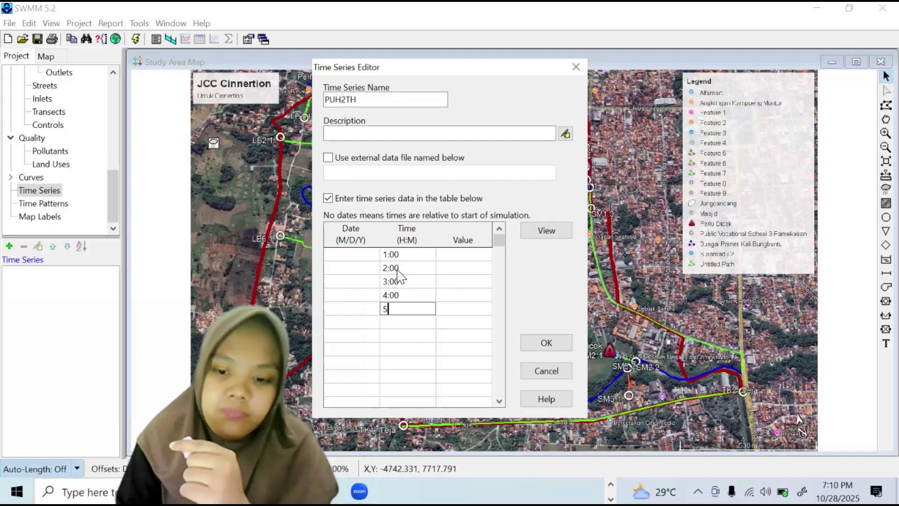
pyautogui.write(':00')
pyautogui.press('Return')
pyautogui.write('6:00')
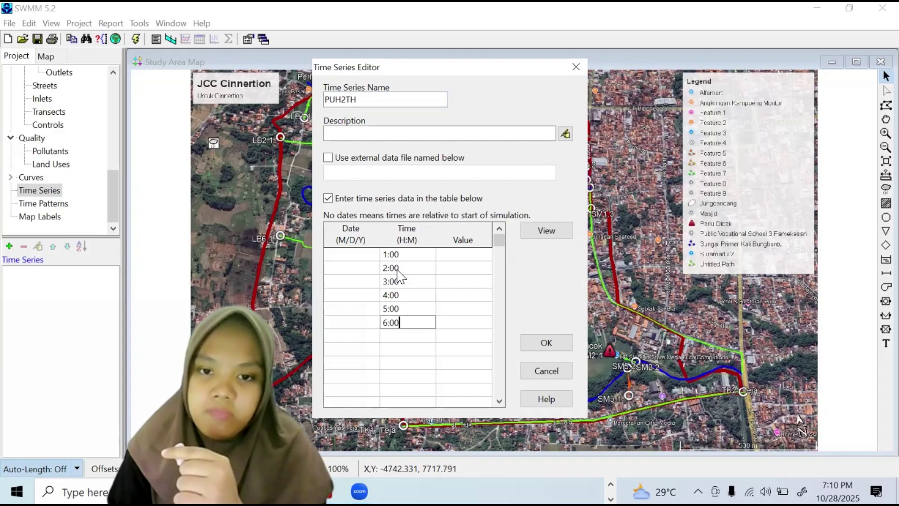
# Enter the rainfall values 11, 22, 29, 13, 11 and 4 for the times 1:00 through 6:00
pyautogui.click(463, 256)
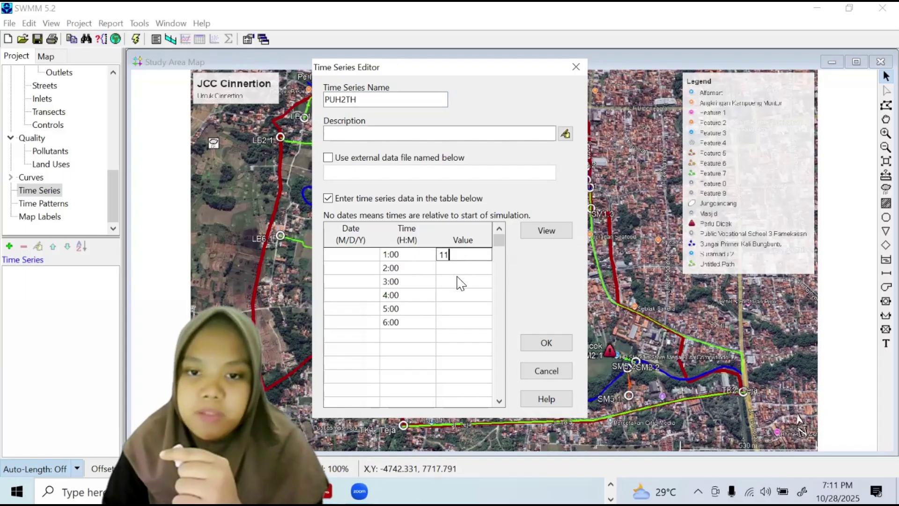
pyautogui.write('11')
pyautogui.press('Down')
pyautogui.write('22')
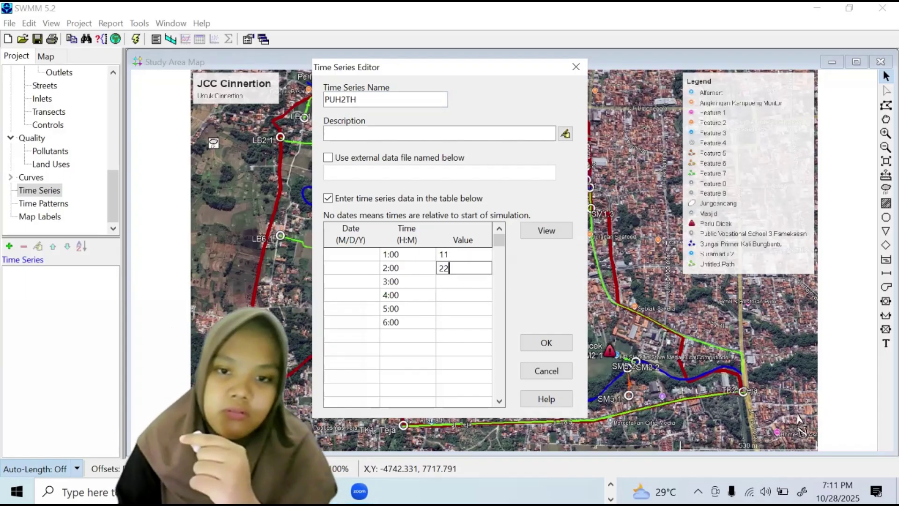
pyautogui.click(457, 280)
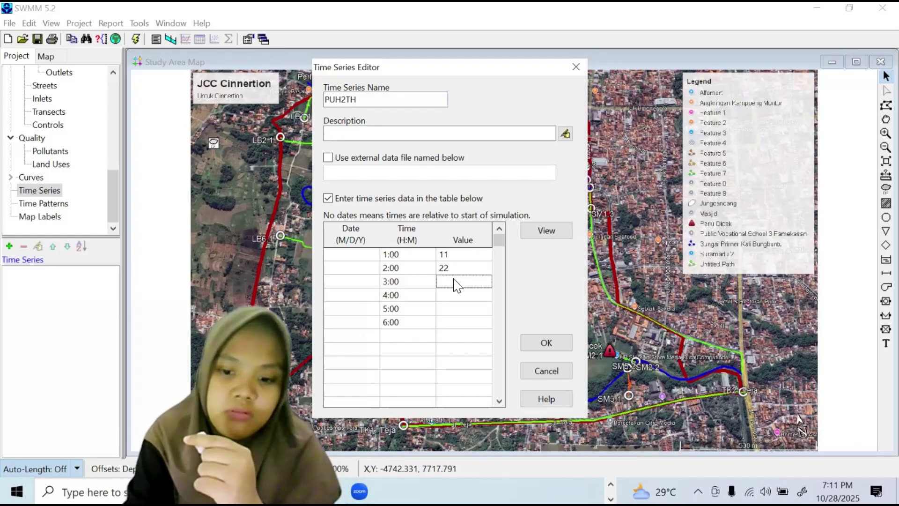
pyautogui.write('29')
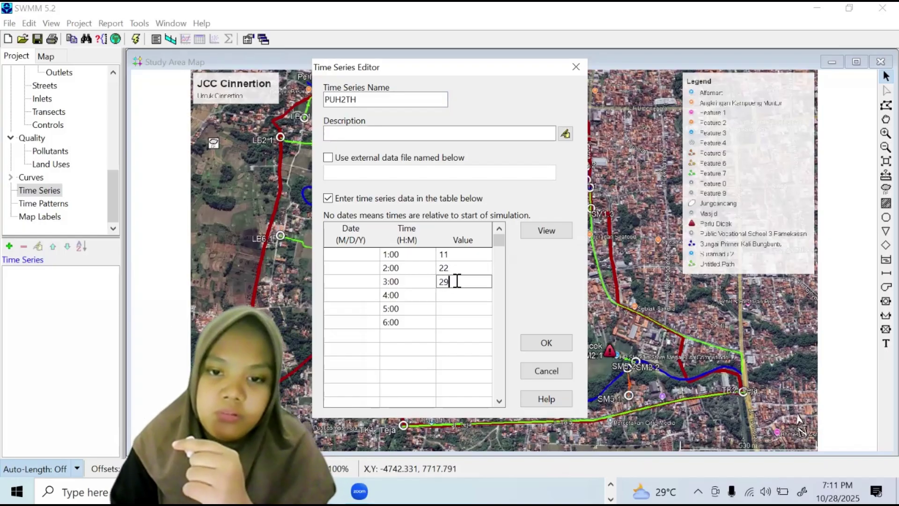
pyautogui.click(450, 295)
pyautogui.write('13')
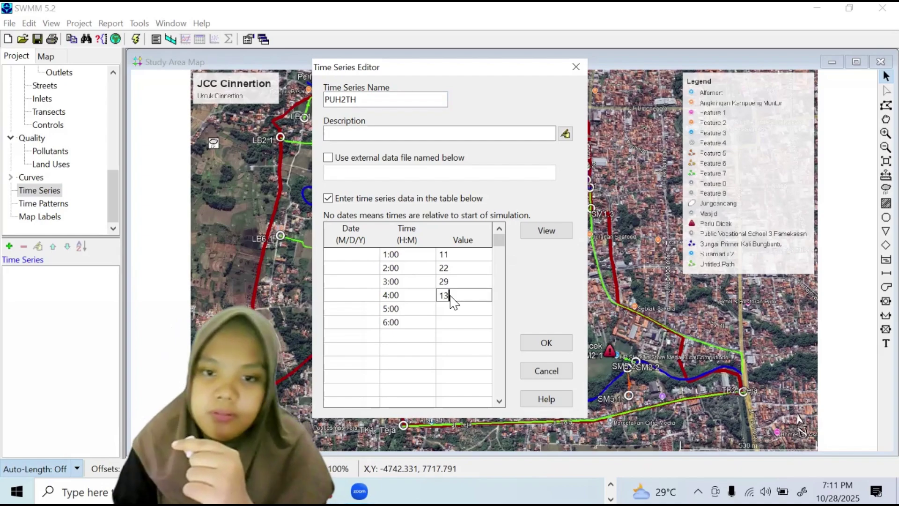
pyautogui.press('Return')
pyautogui.click(451, 308)
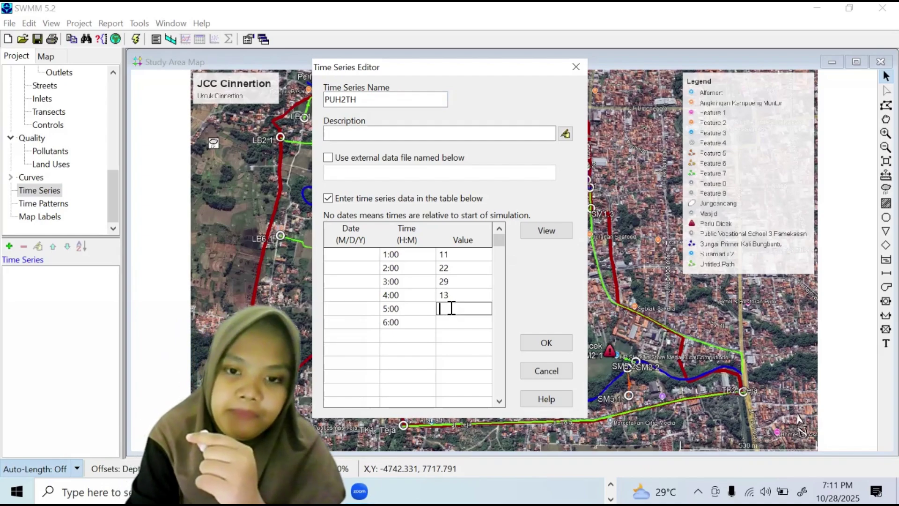
pyautogui.write('11')
pyautogui.click(451, 321)
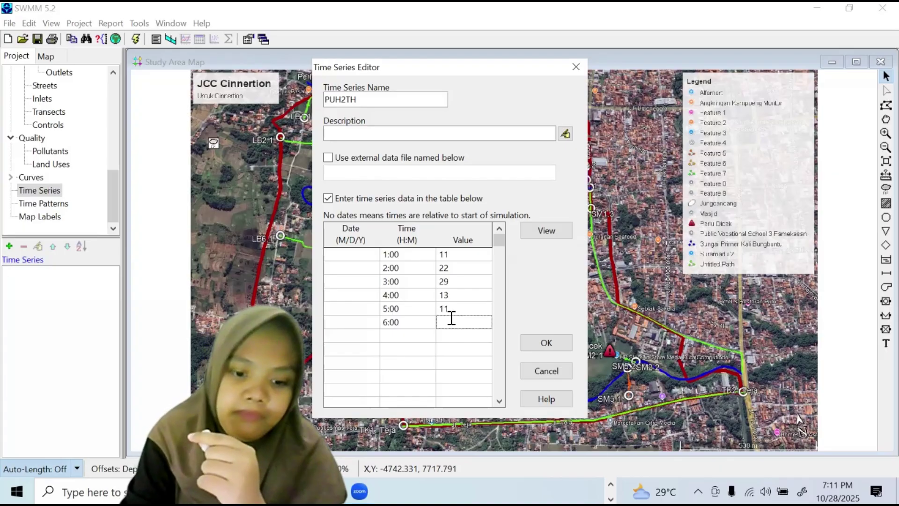
pyautogui.write('4')
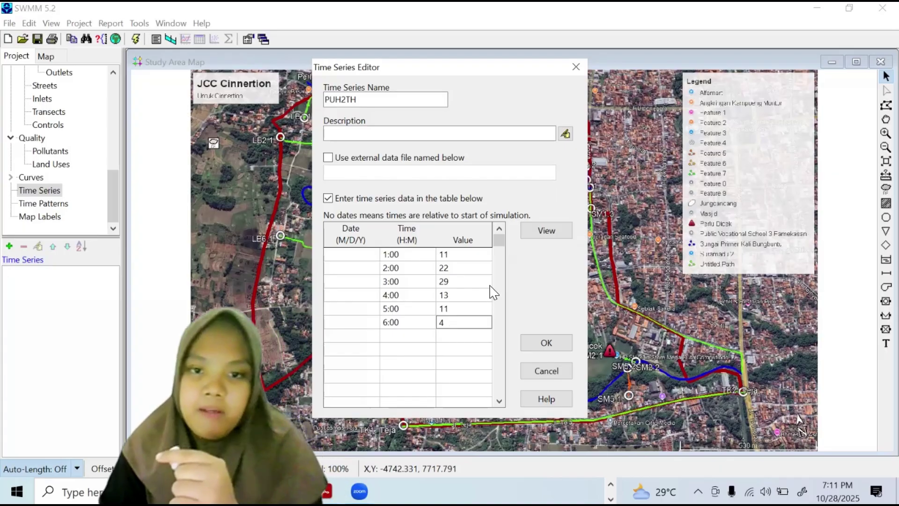
# Preview the plot of time series PUH2TH, and save the time series
pyautogui.click(542, 237)
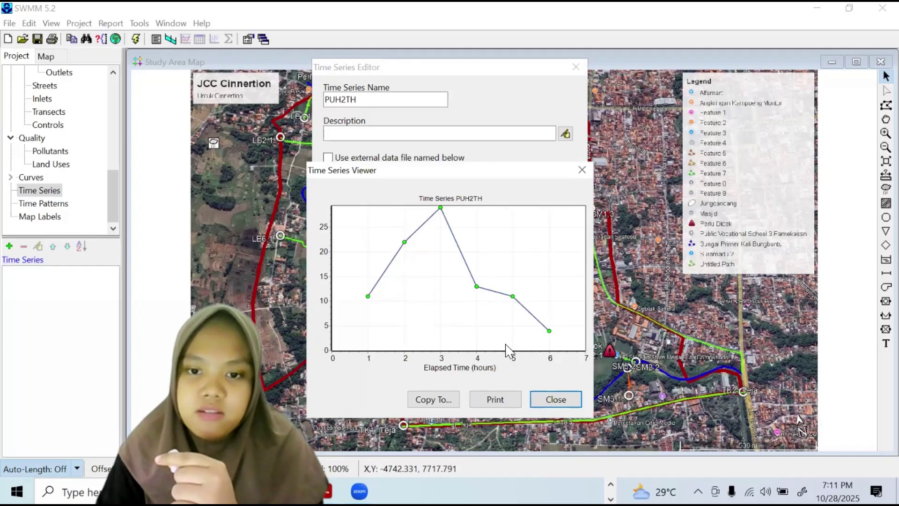
pyautogui.click(554, 396)
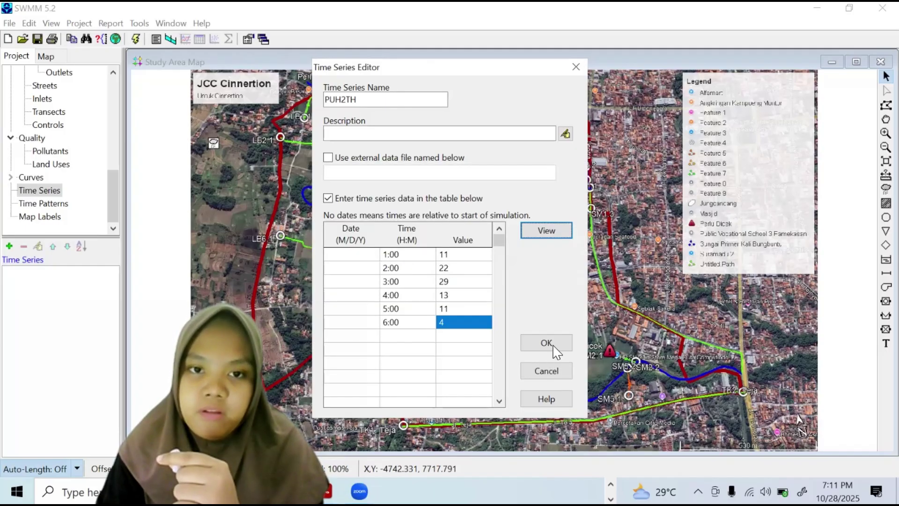
pyautogui.click(552, 346)
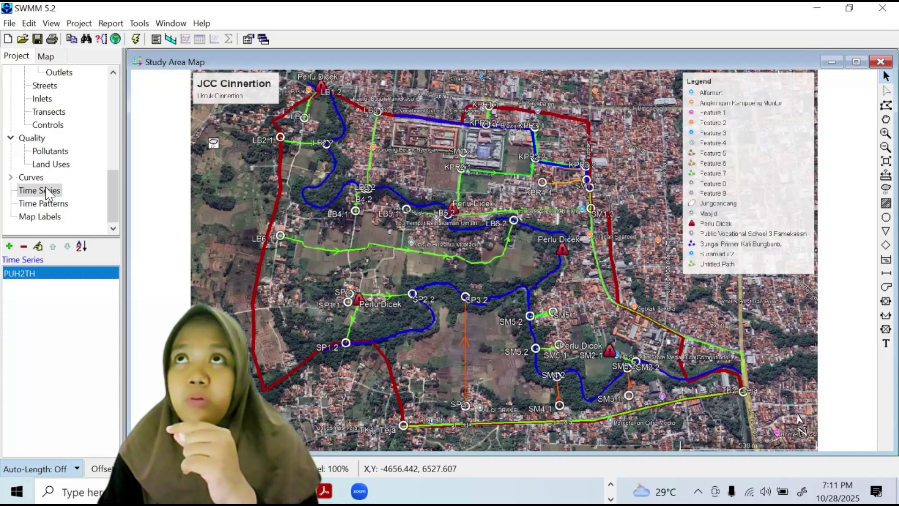
# Assign time series PUH2TH as the Series Name of rain gage RJCC, check its remaining properties and close the property editor
pyautogui.click(213, 144)
pyautogui.rightClick(214, 145)
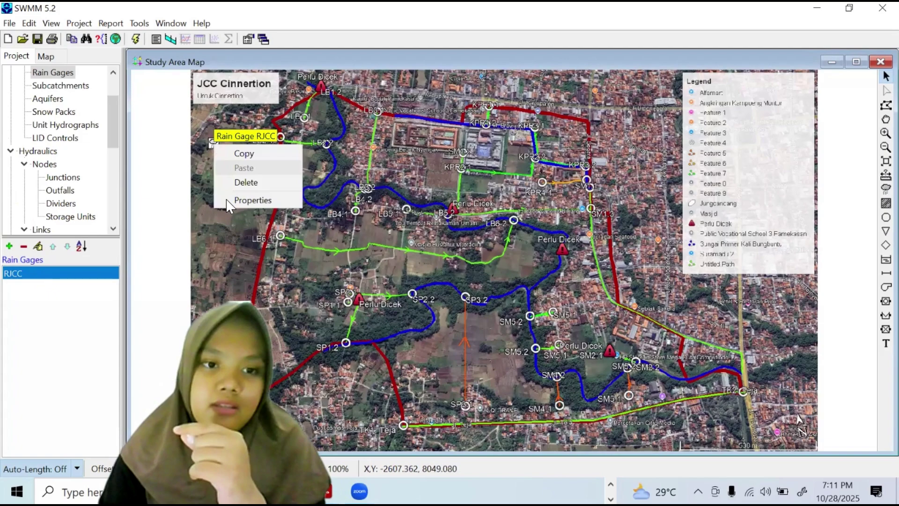
pyautogui.press('Return')
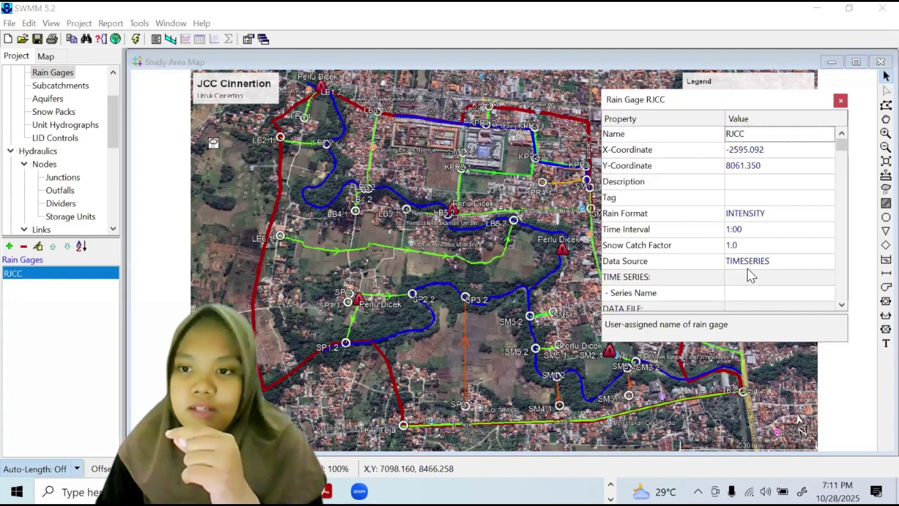
pyautogui.click(748, 270)
pyautogui.click(800, 294)
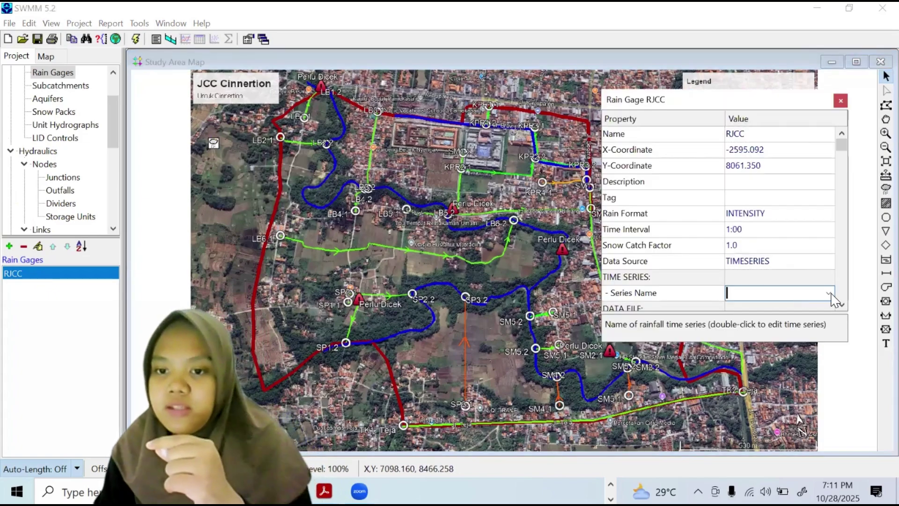
pyautogui.click(830, 295)
pyautogui.click(802, 307)
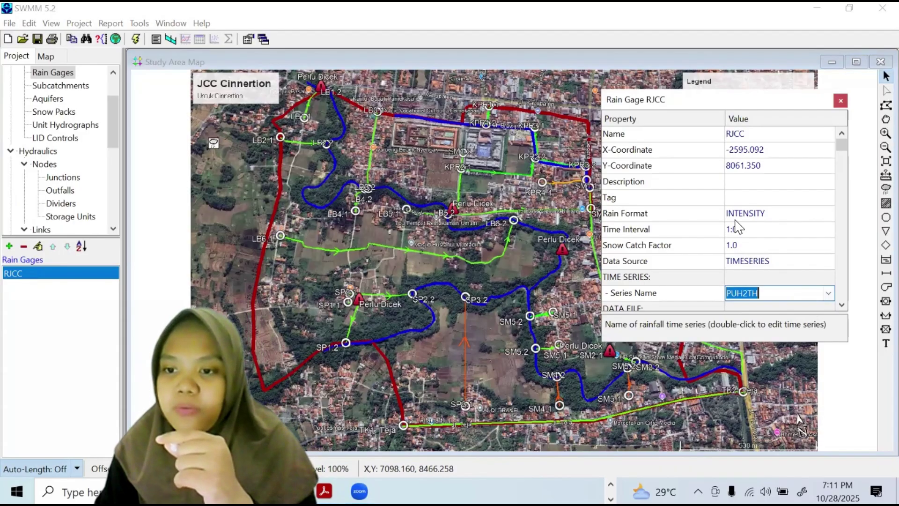
pyautogui.scroll(-4, 841, 103)
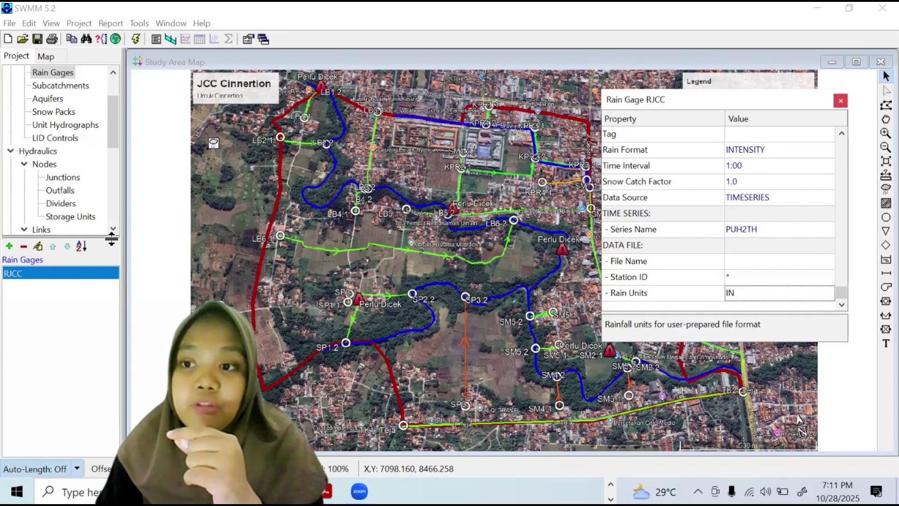
pyautogui.press('Escape')
# Add a new subcatchment by drawing its outline on the map just southeast of node LB2.1
pyautogui.scroll(2, 92, 212)
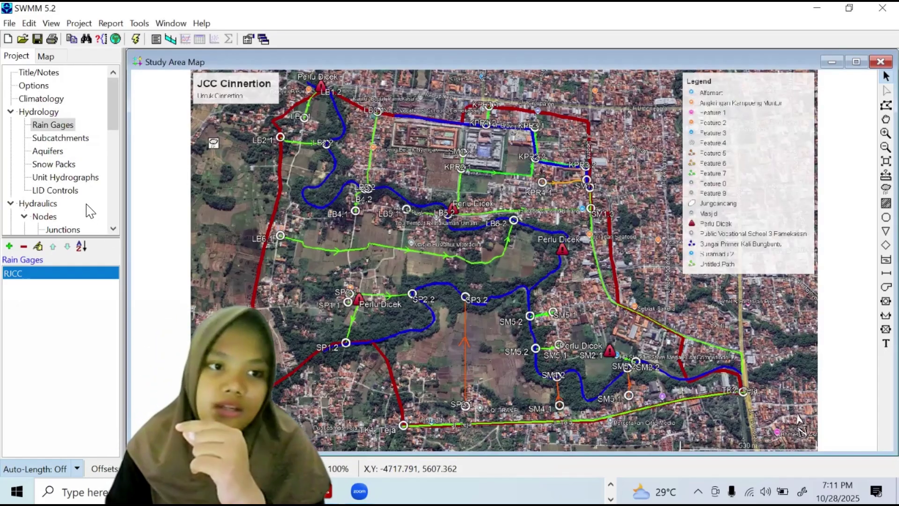
pyautogui.click(70, 139)
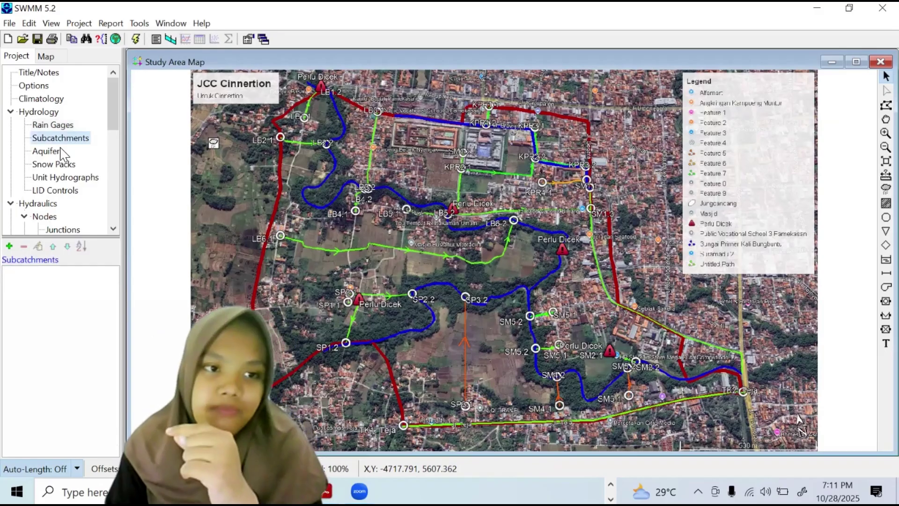
pyautogui.click(9, 247)
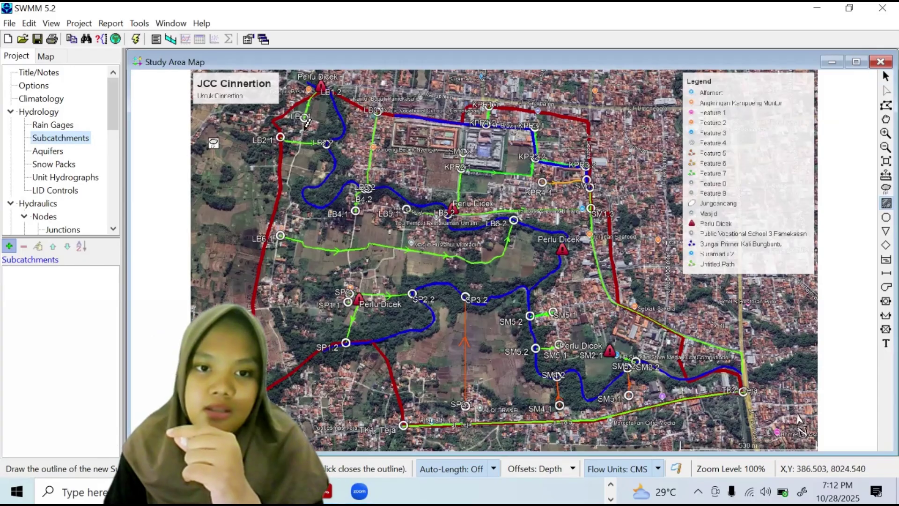
pyautogui.click(284, 145)
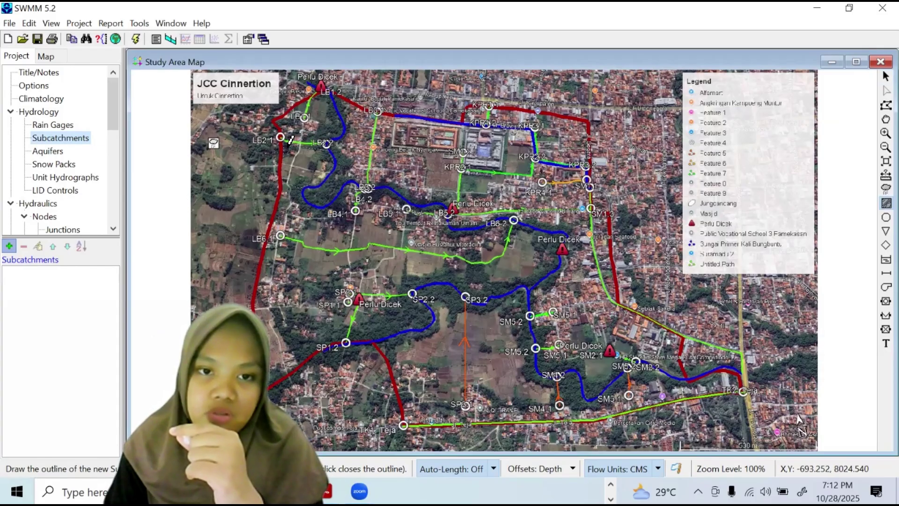
pyautogui.rightClick(290, 139)
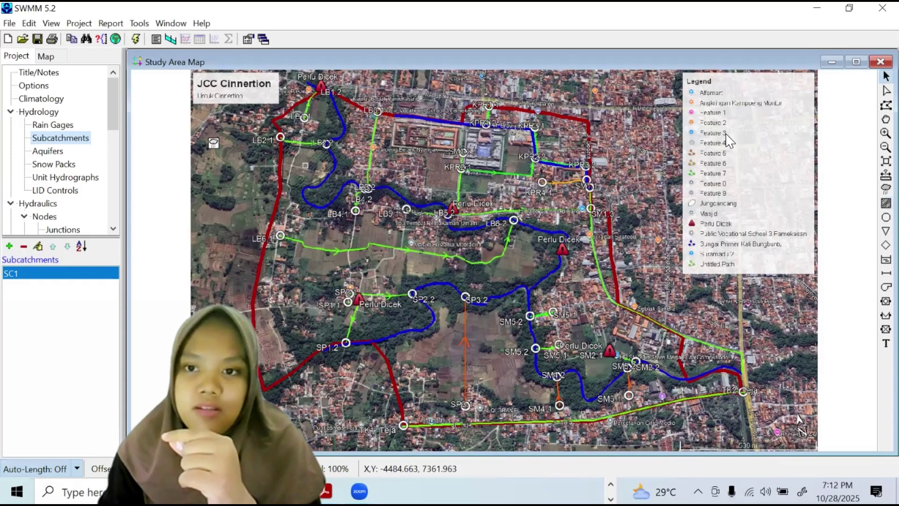
# Open the properties of subcatchment SC1 and set its tag to SC_BASAR
pyautogui.press('Return')
pyautogui.write('S')
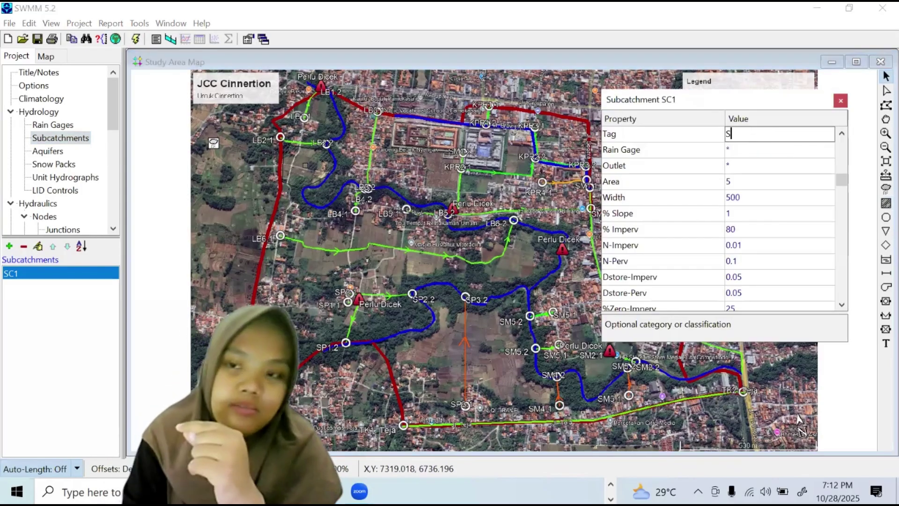
pyautogui.write('C')
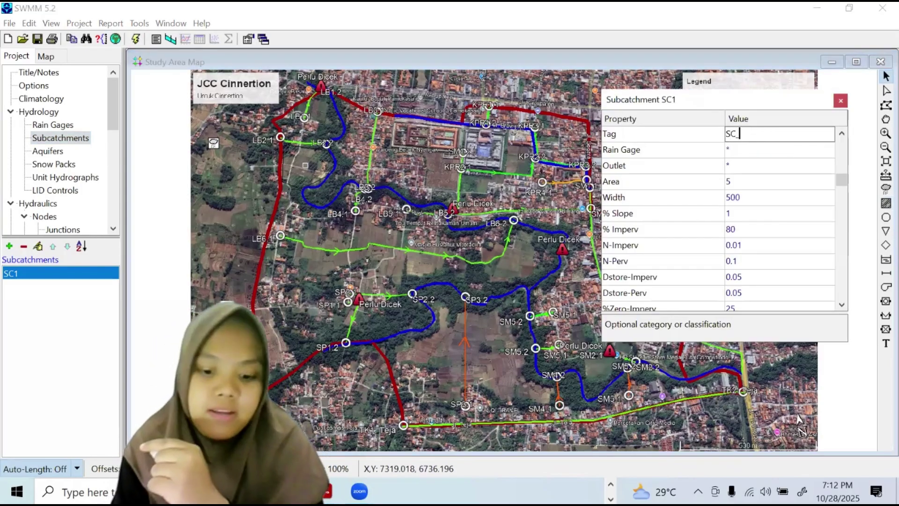
pyautogui.write('_BASAR')
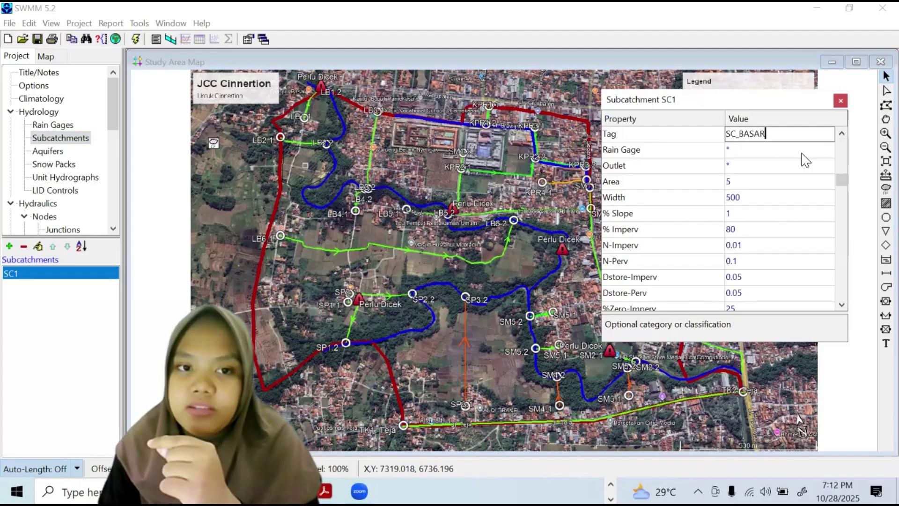
# Assign rain gage RJCC to subcatchment SC1 and check its Outlet property
pyautogui.click(827, 152)
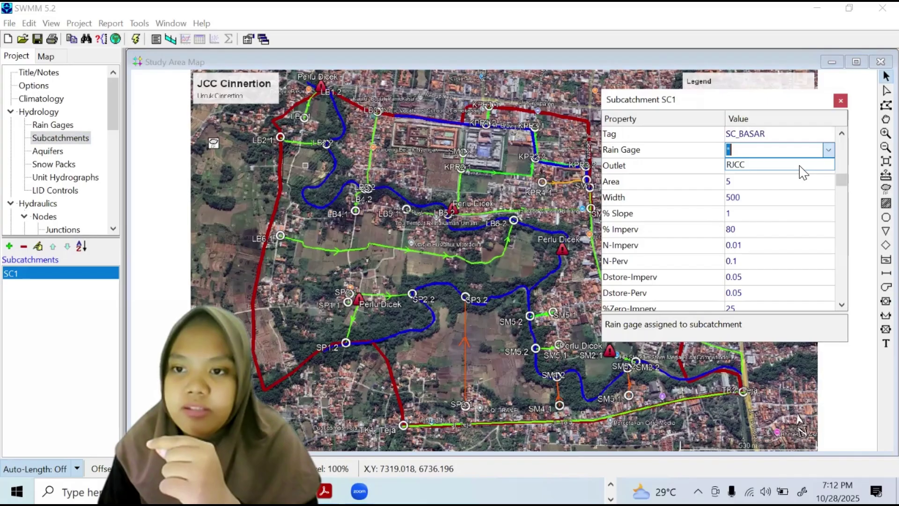
pyautogui.click(799, 165)
pyautogui.click(810, 165)
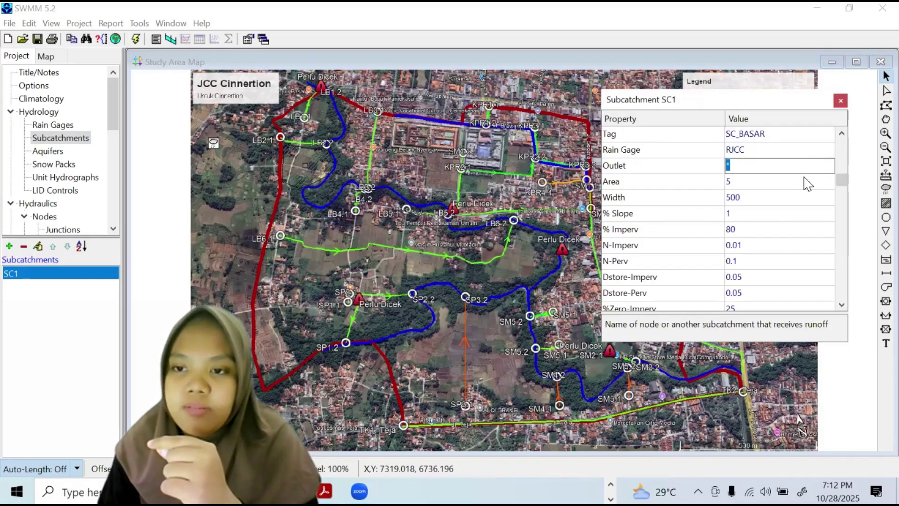
pyautogui.click(806, 188)
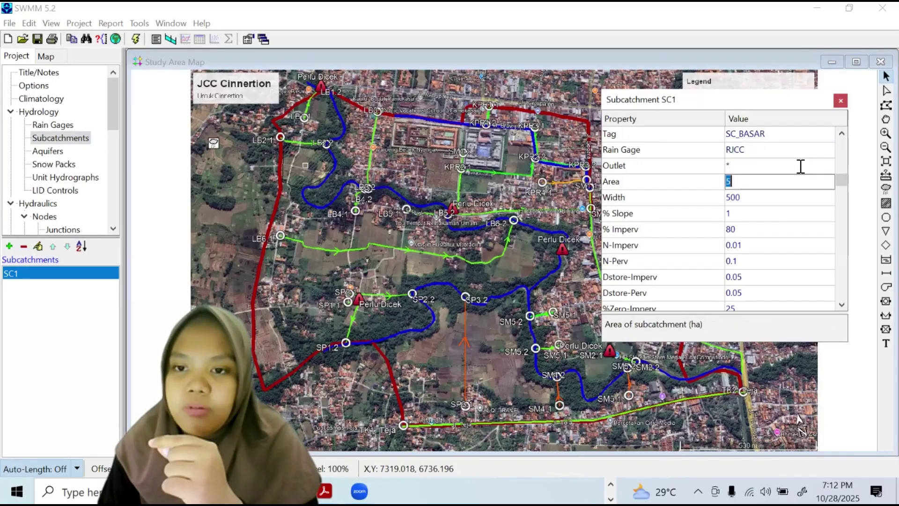
pyautogui.click(801, 166)
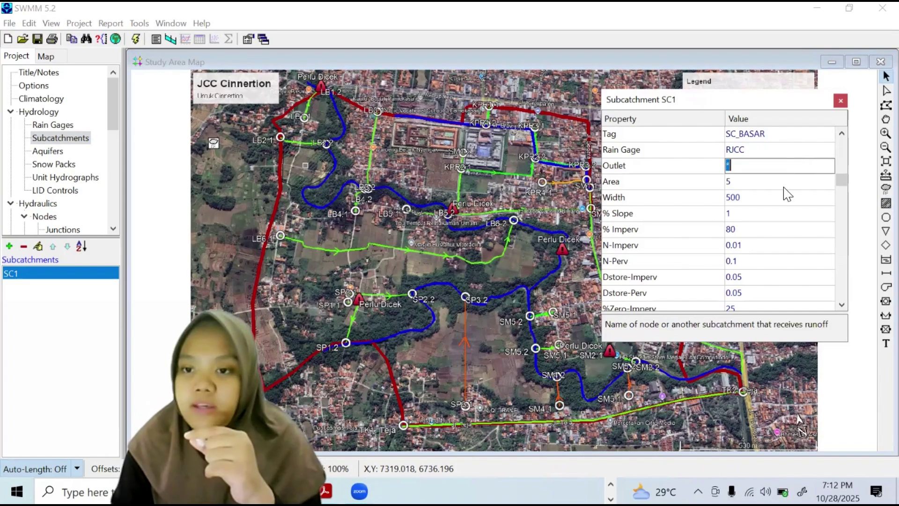
# Set the area of subcatchment SC1 to 12 ha
pyautogui.click(787, 188)
pyautogui.press('BackSpace')
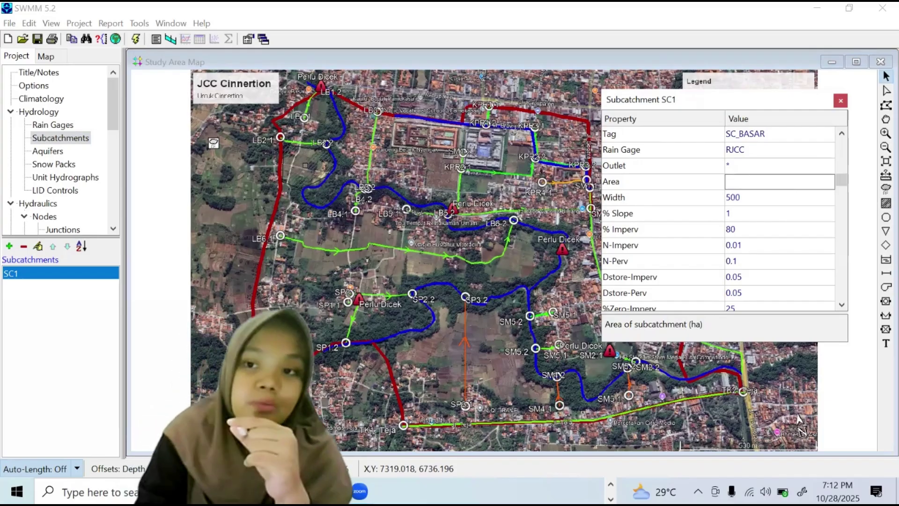
pyautogui.write('12')
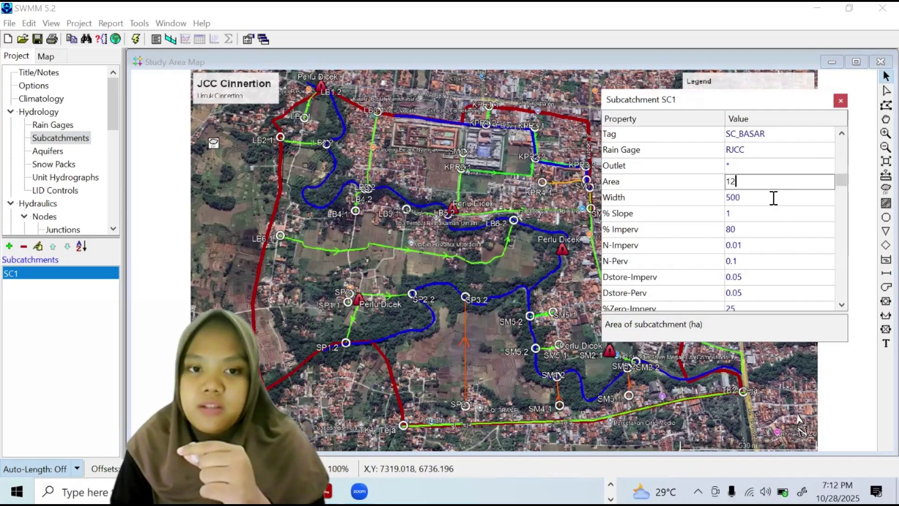
pyautogui.click(774, 198)
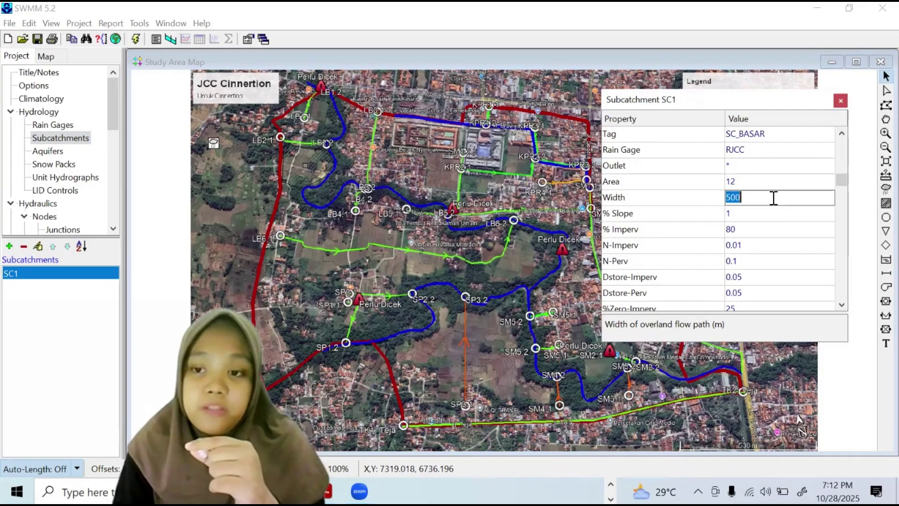
# Review the area, width, slope, imperviousness and impervious Manning's N properties of subcatchment SC1
pyautogui.click(764, 186)
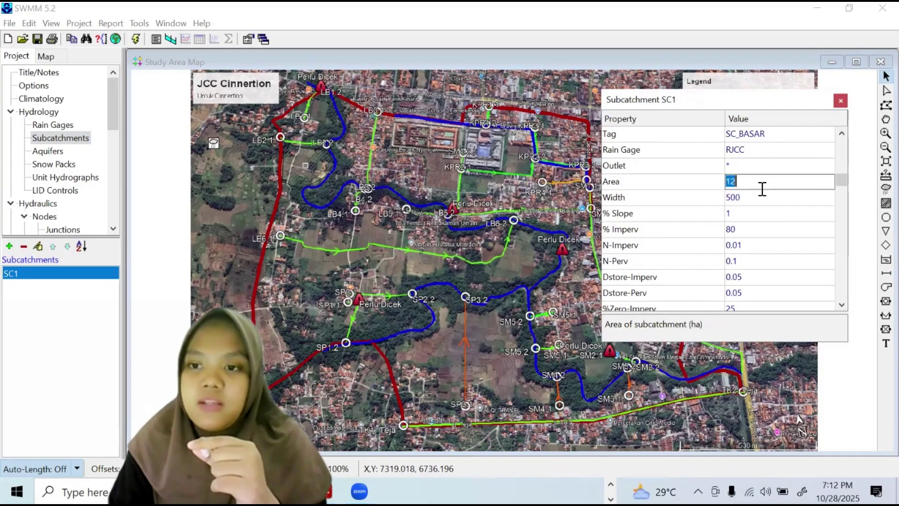
pyautogui.click(760, 190)
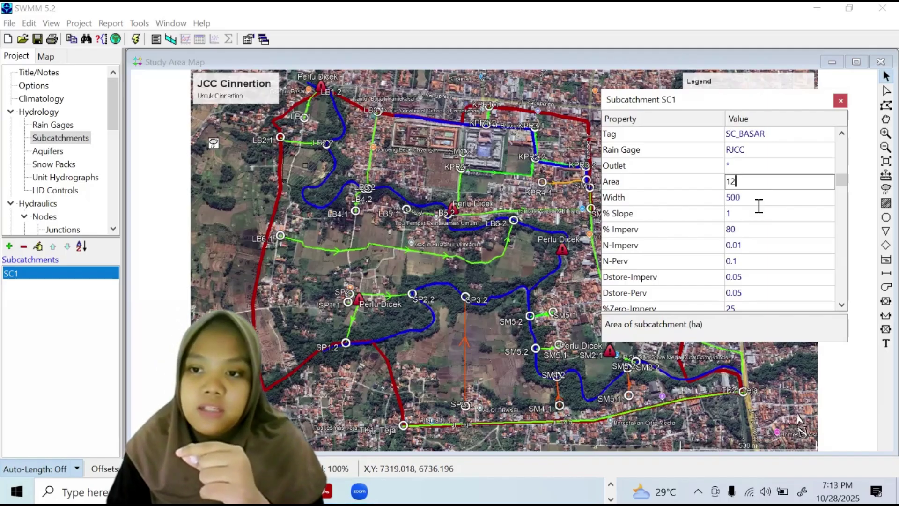
pyautogui.click(759, 205)
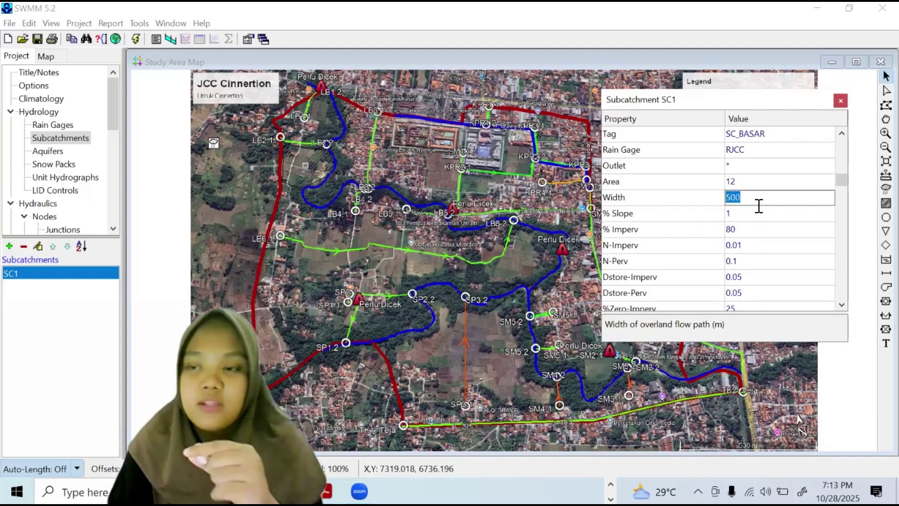
pyautogui.click(747, 181)
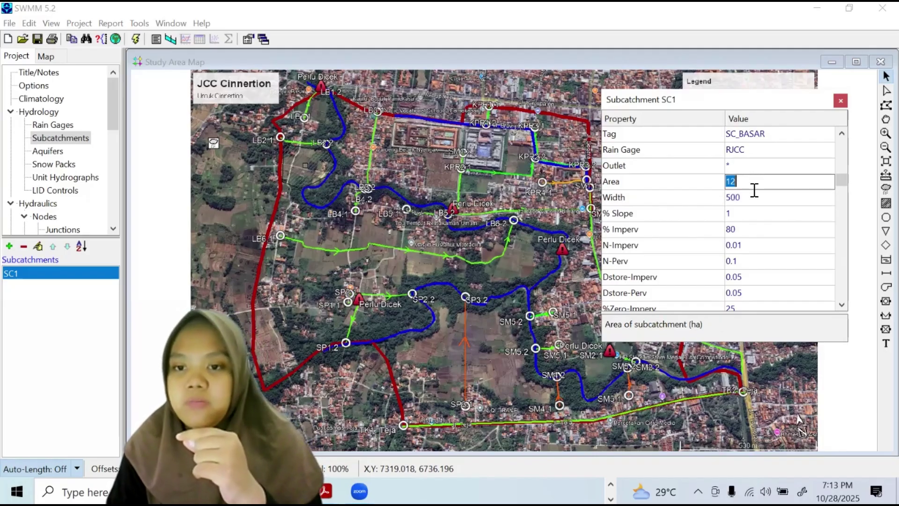
pyautogui.click(755, 198)
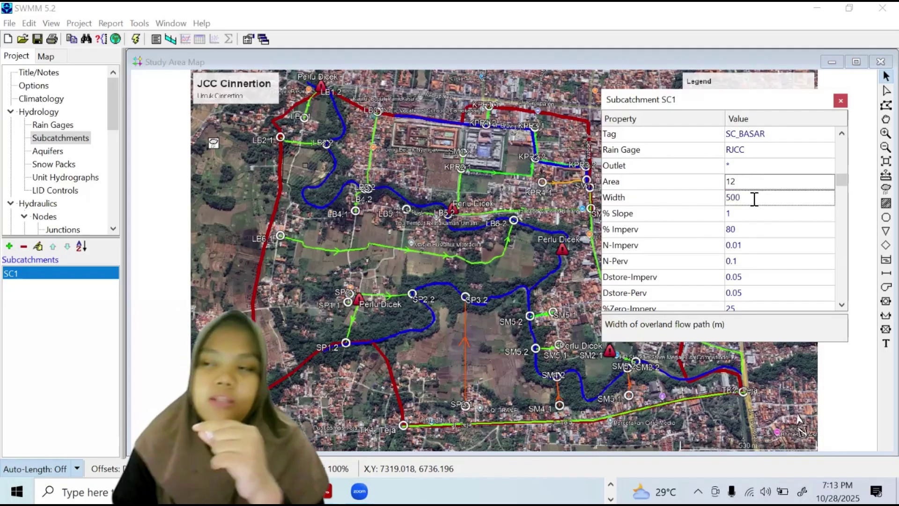
pyautogui.doubleClick(754, 198)
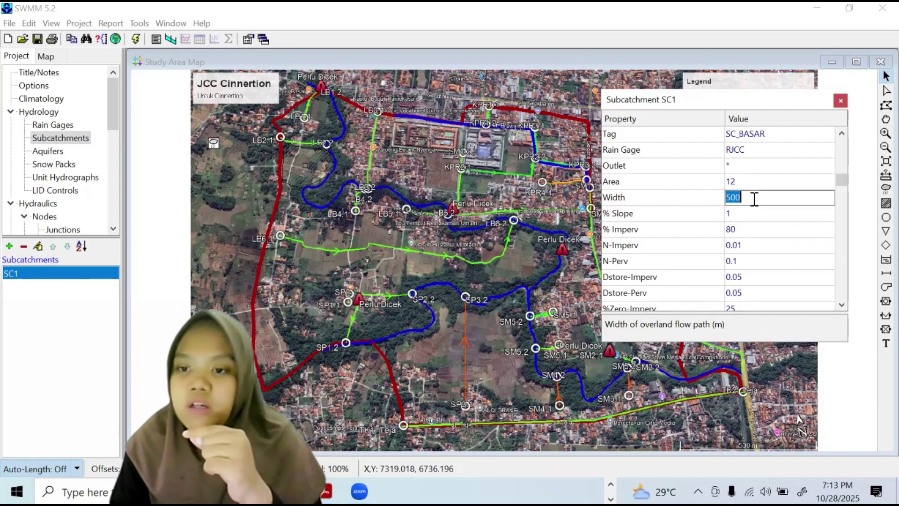
pyautogui.press('Down')
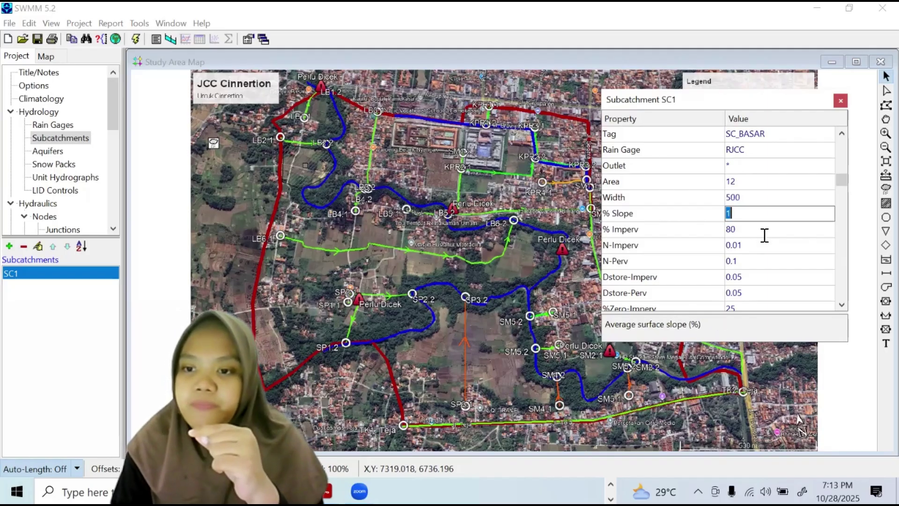
pyautogui.press('Down')
pyautogui.press('Down')
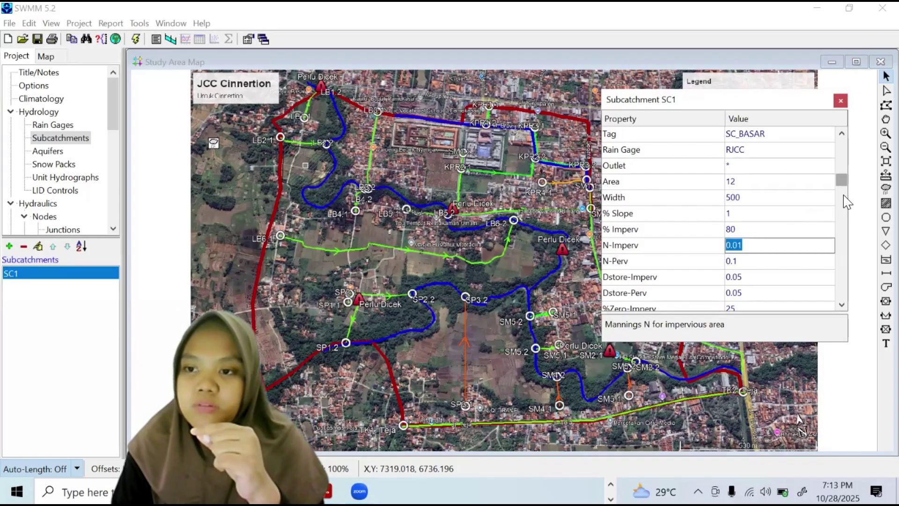
# Set the curve number to 77.7 in SC1's infiltration data, keeping the CURVE_NUMBER method, and accept it
pyautogui.scroll(-1, 843, 216)
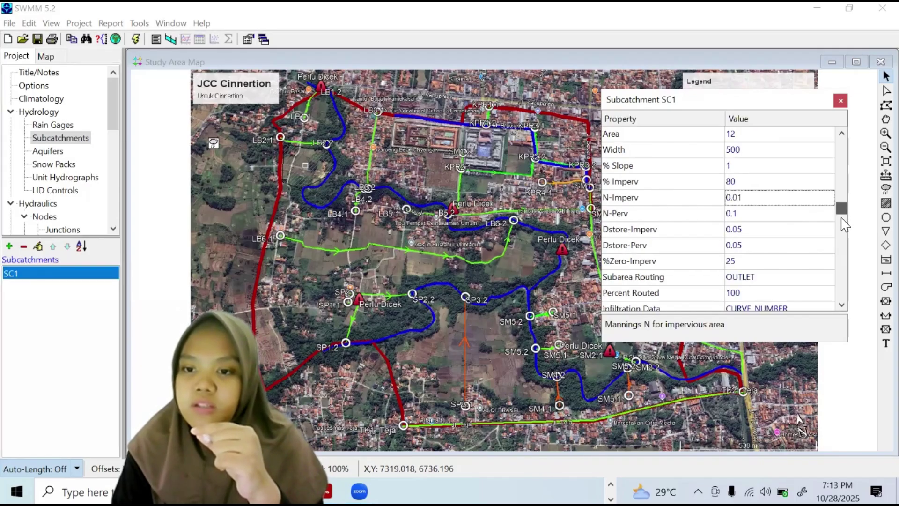
pyautogui.scroll(-1, 844, 225)
pyautogui.scroll(-1, 844, 231)
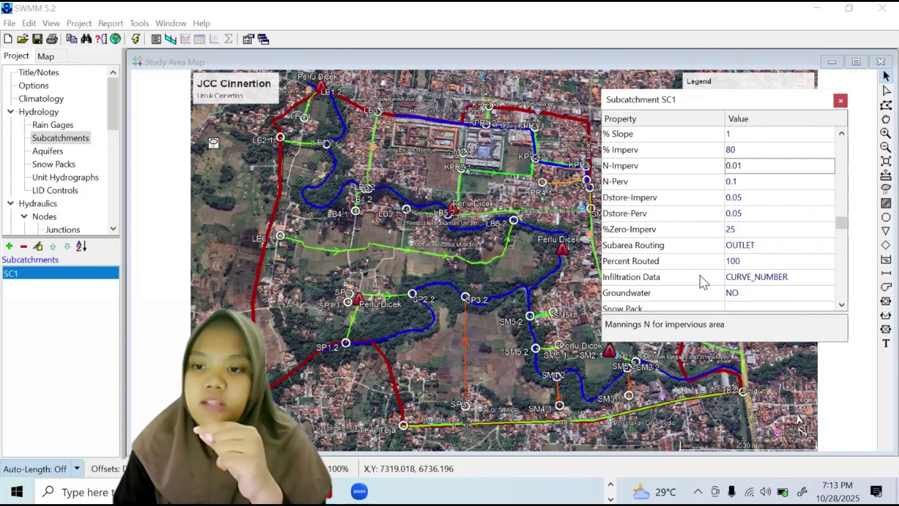
pyautogui.click(804, 280)
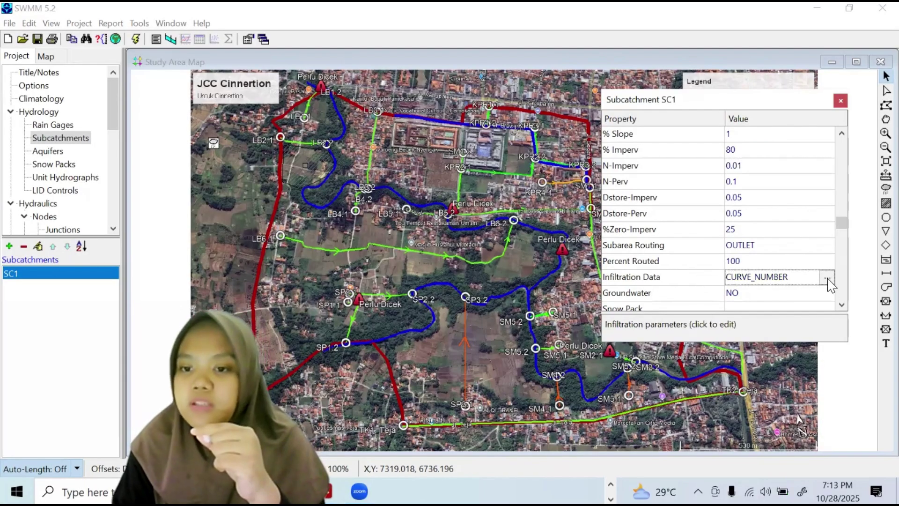
pyautogui.click(827, 279)
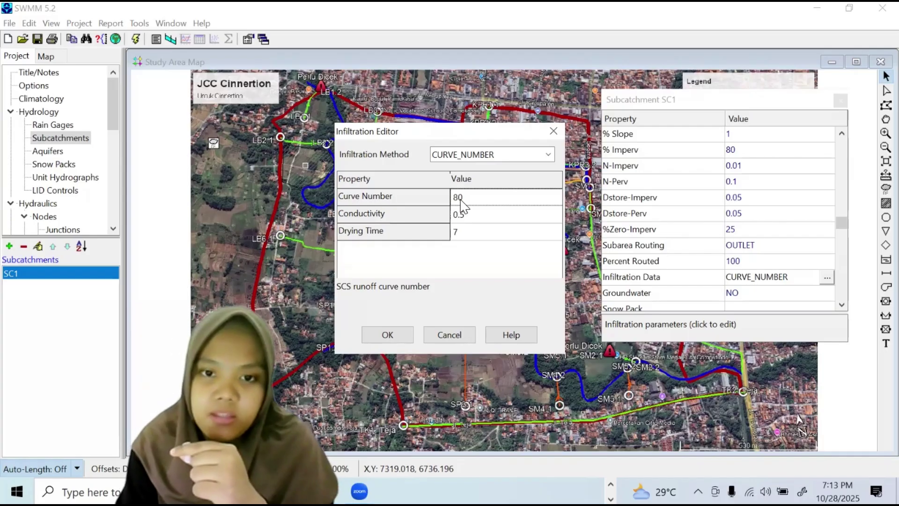
pyautogui.write('77.7')
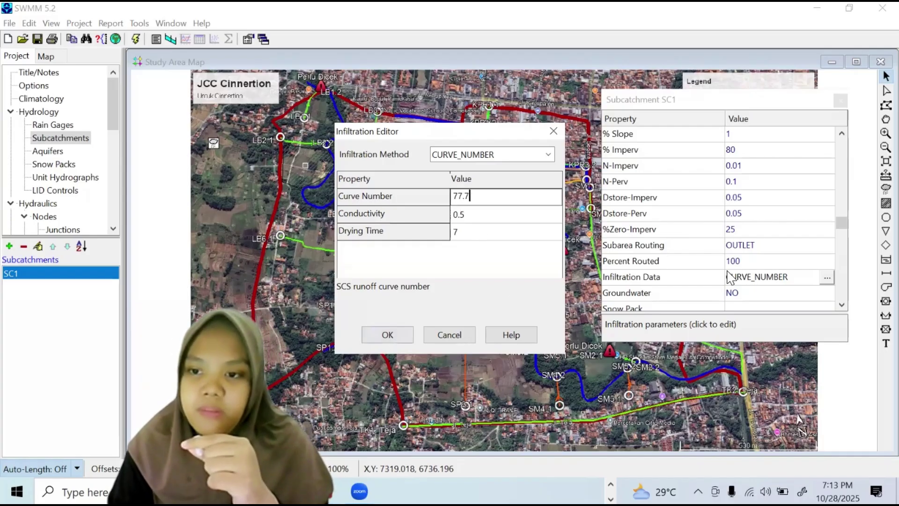
pyautogui.press('Return')
# Review all properties of subcatchment SC1 from Name to Infil. Pattern, including its Outlet, and close the property editor
pyautogui.scroll(-9, 745, 216)
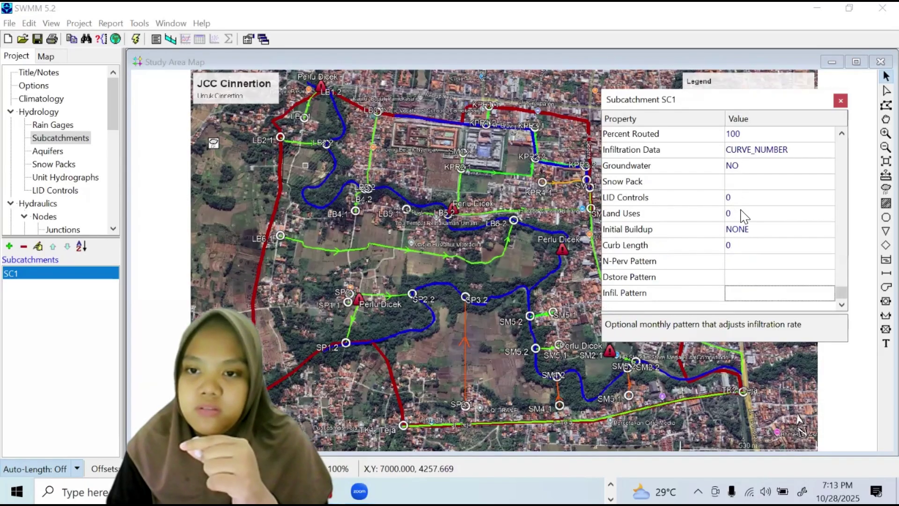
pyautogui.scroll(10, 744, 216)
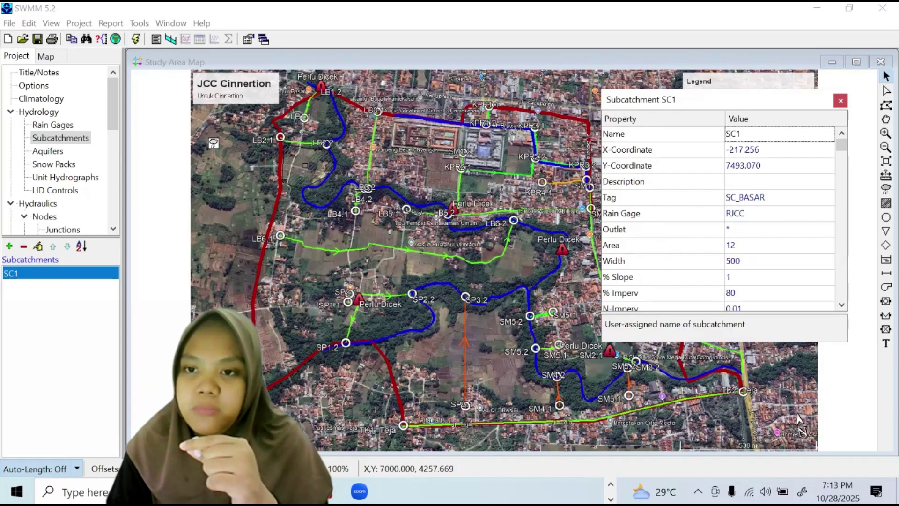
pyautogui.press('Down')
pyautogui.press('Down')
pyautogui.press('Down')
pyautogui.press('Down')
pyautogui.press('Down')
pyautogui.press('Down')
pyautogui.press('Down')
pyautogui.press('Down')
pyautogui.press('Down')
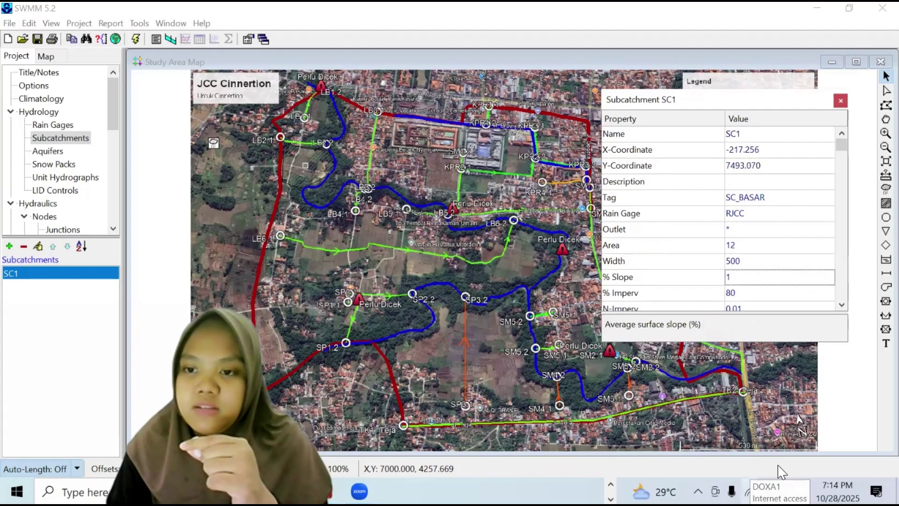
pyautogui.click(788, 230)
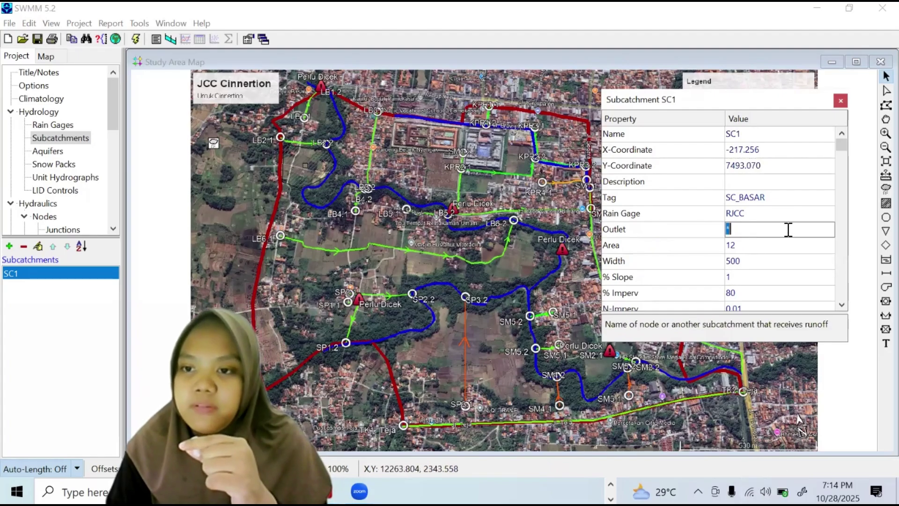
pyautogui.scroll(-10, 768, 185)
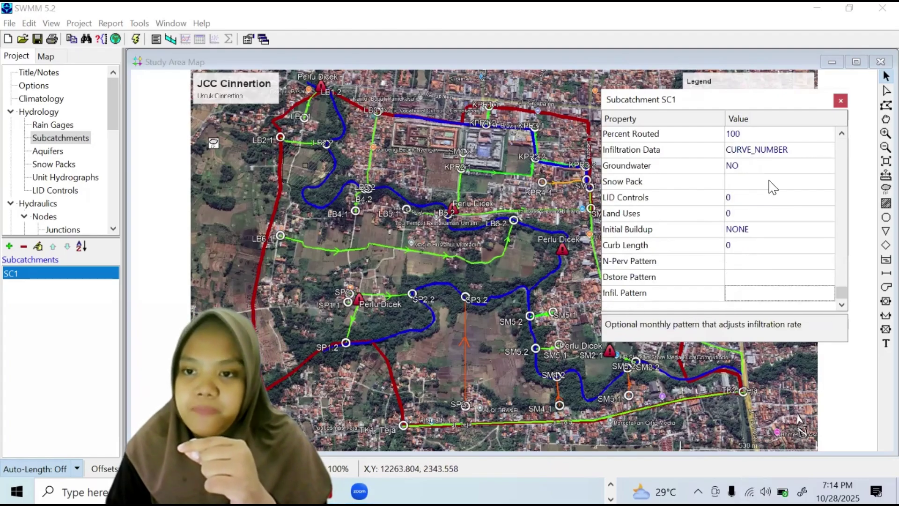
pyautogui.scroll(15, 808, 128)
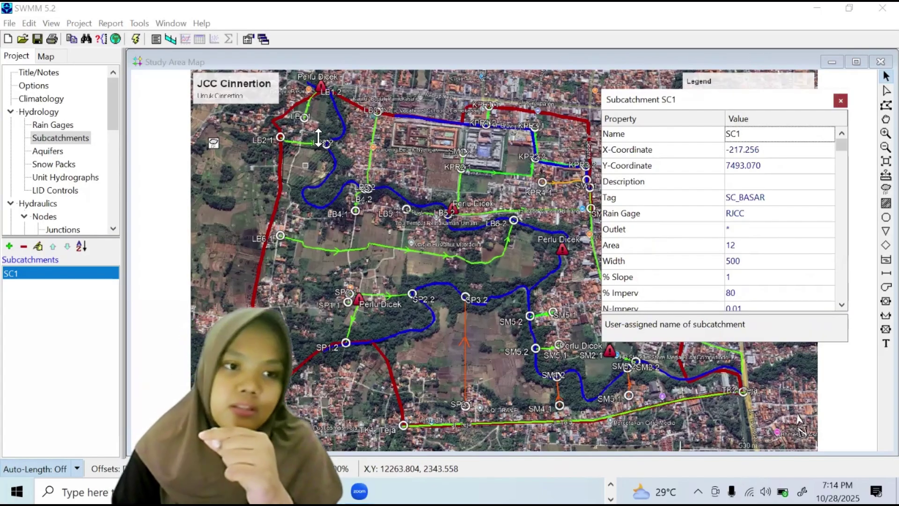
# Add two junctions on the map, one at node LB2.1 and one at the river end of the green channel east of it
pyautogui.scroll(-2, 47, 147)
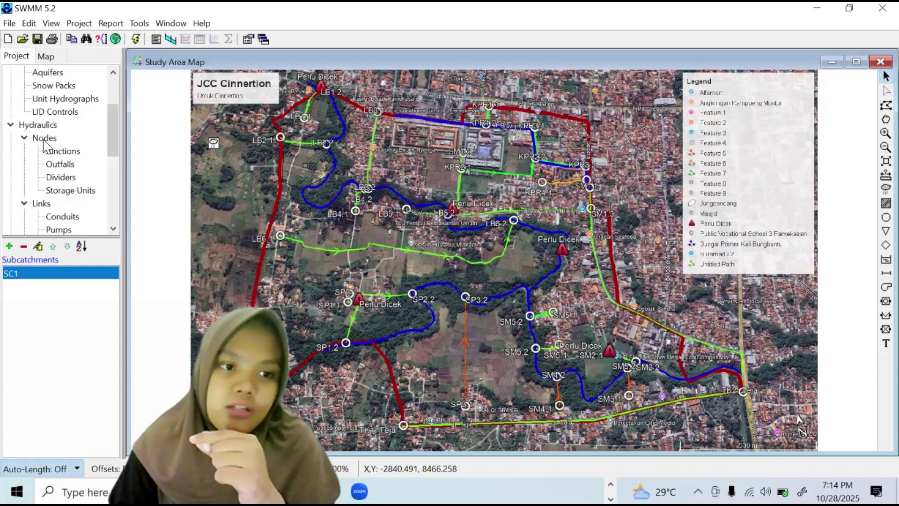
pyautogui.click(45, 139)
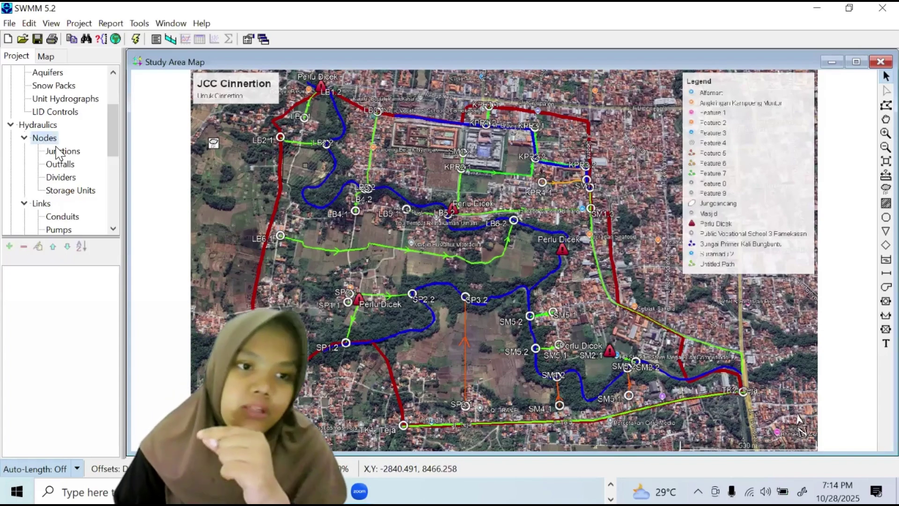
pyautogui.click(61, 151)
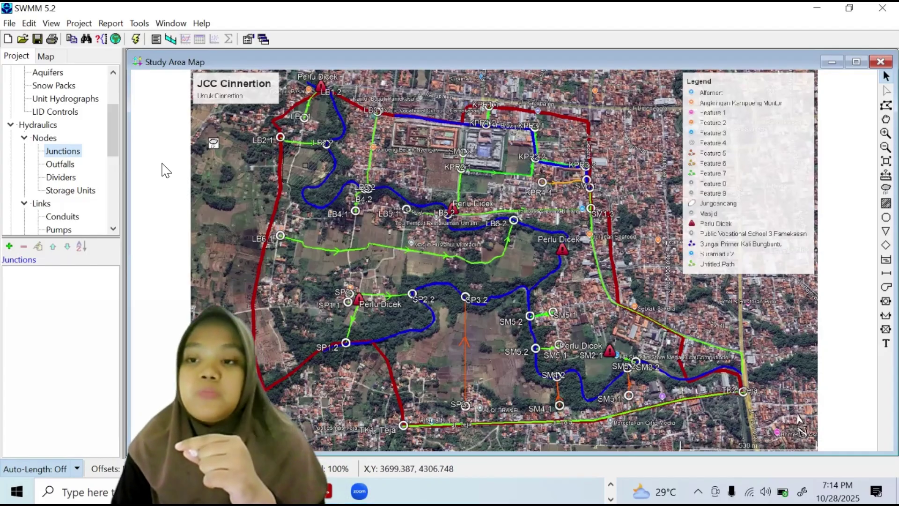
pyautogui.click(70, 164)
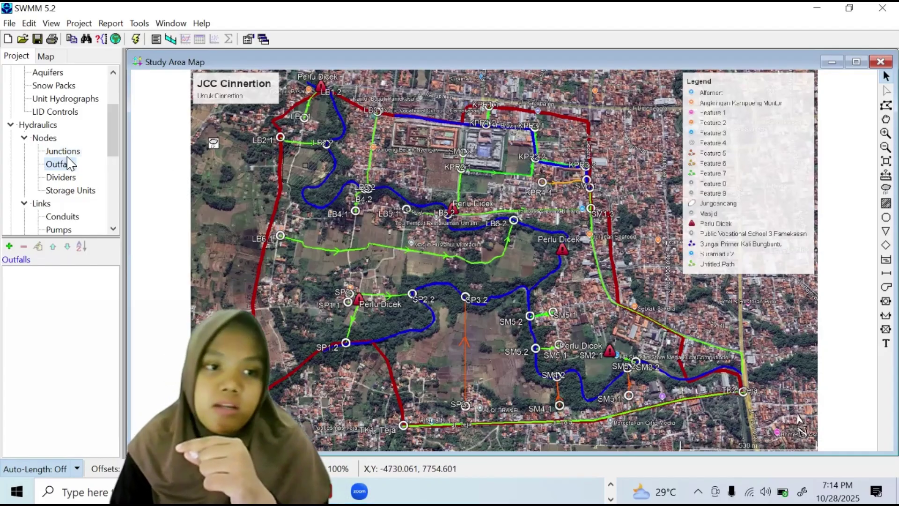
pyautogui.click(9, 246)
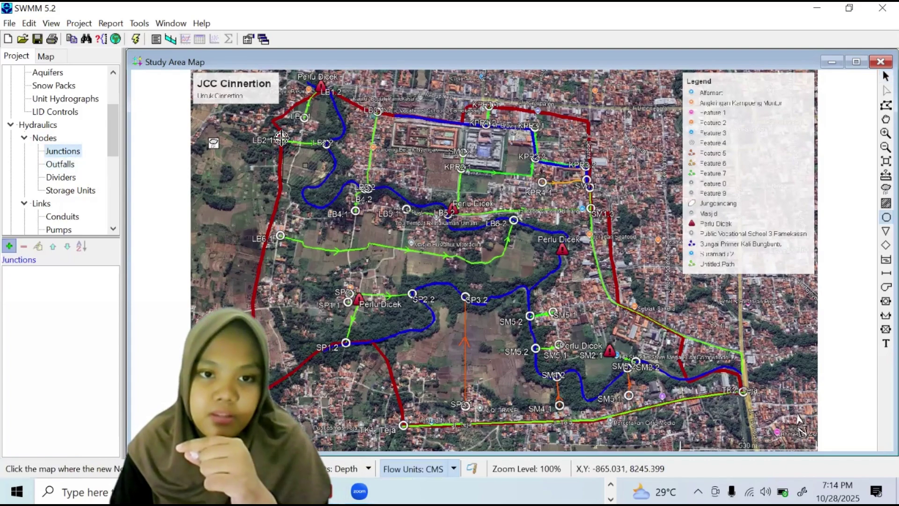
pyautogui.click(322, 145)
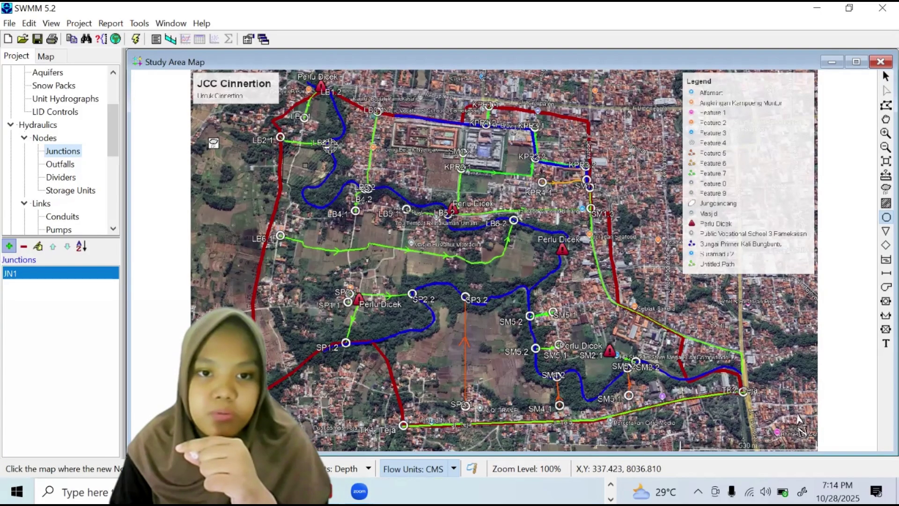
pyautogui.click(327, 144)
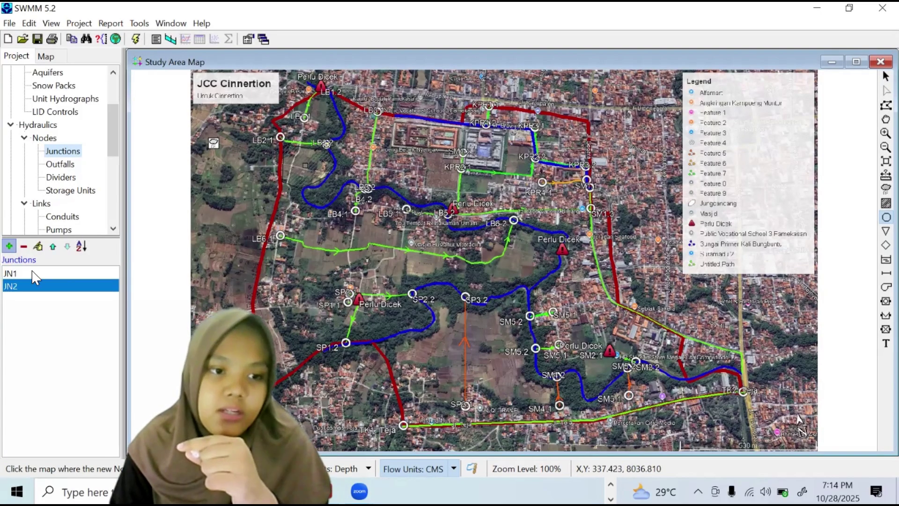
# Rename junction JN1 as LB2.1 and set its invert elevation to 15 m
pyautogui.click(38, 246)
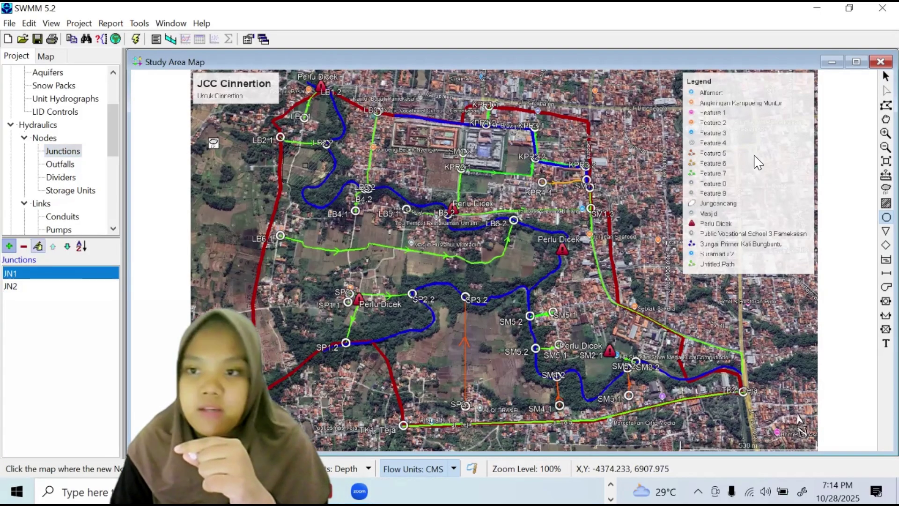
pyautogui.click(752, 137)
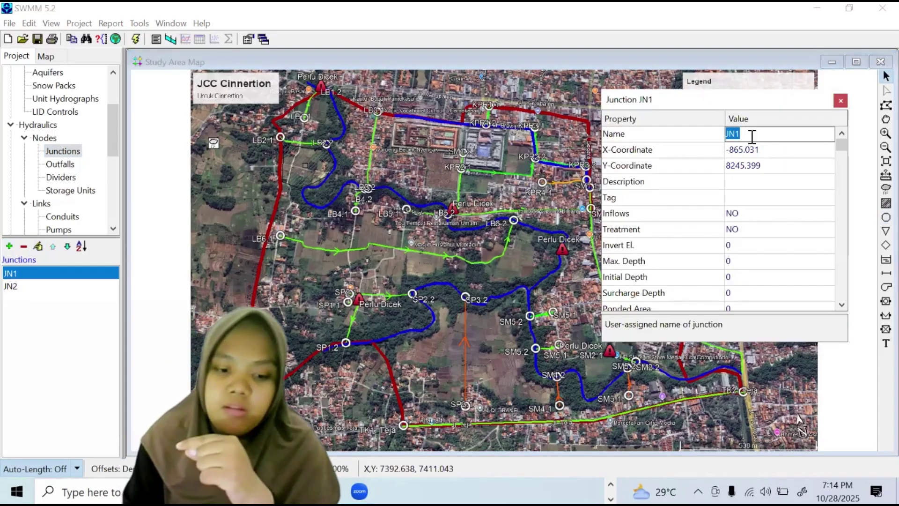
pyautogui.write('LB2.1')
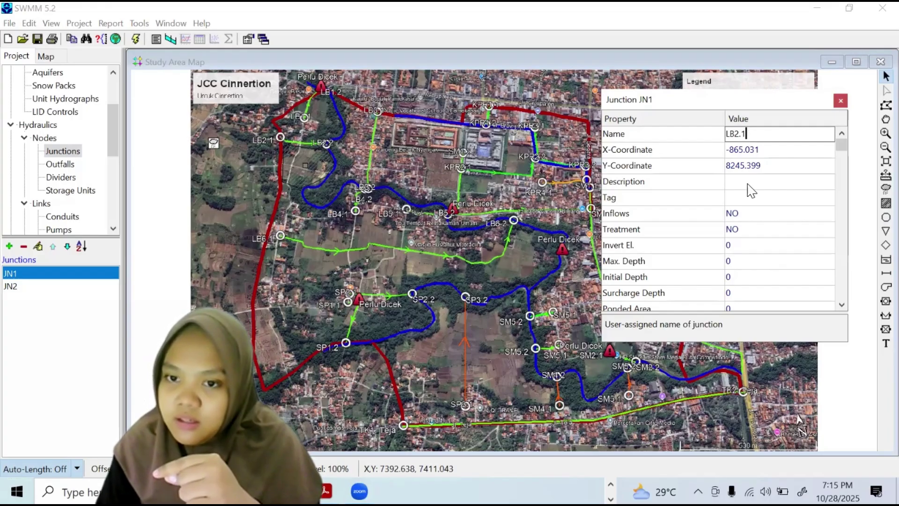
pyautogui.click(759, 216)
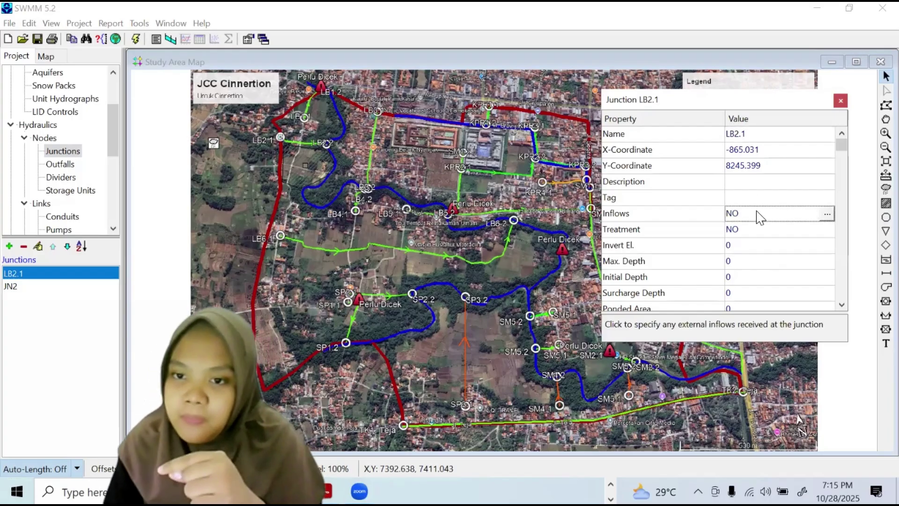
pyautogui.click(759, 234)
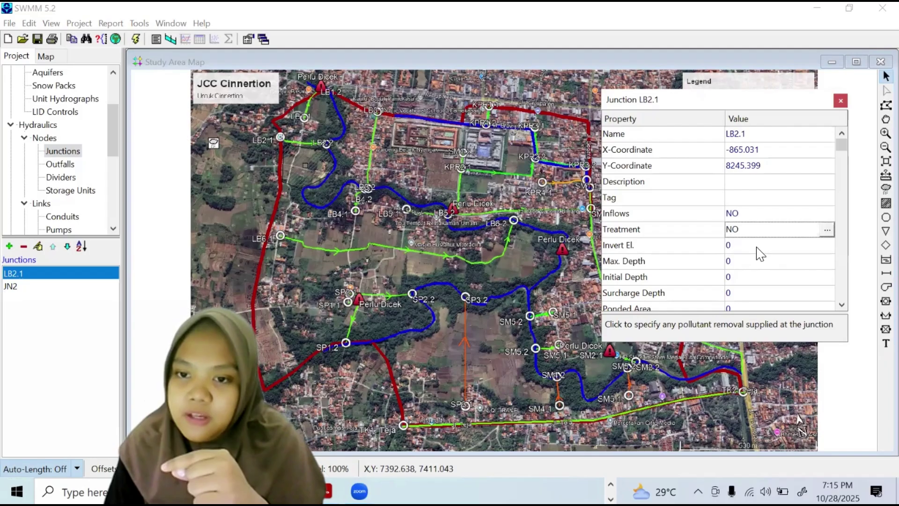
pyautogui.click(759, 249)
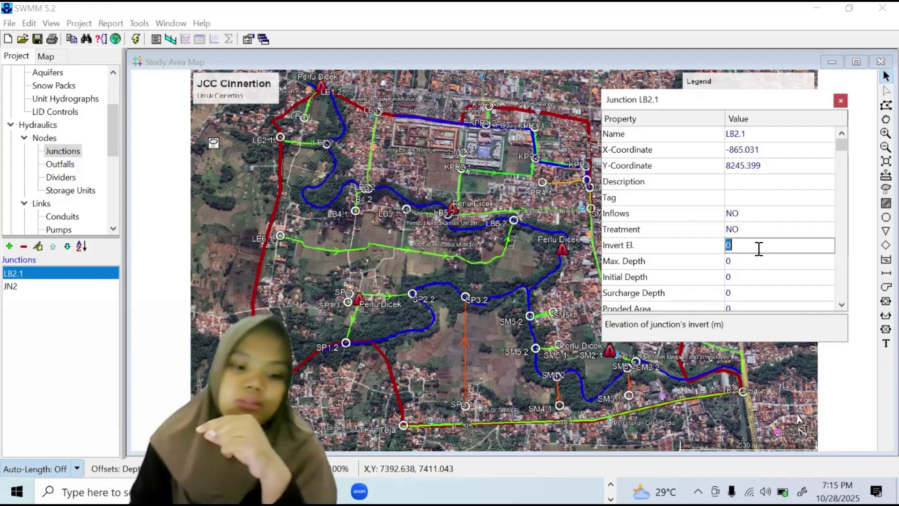
pyautogui.write('15')
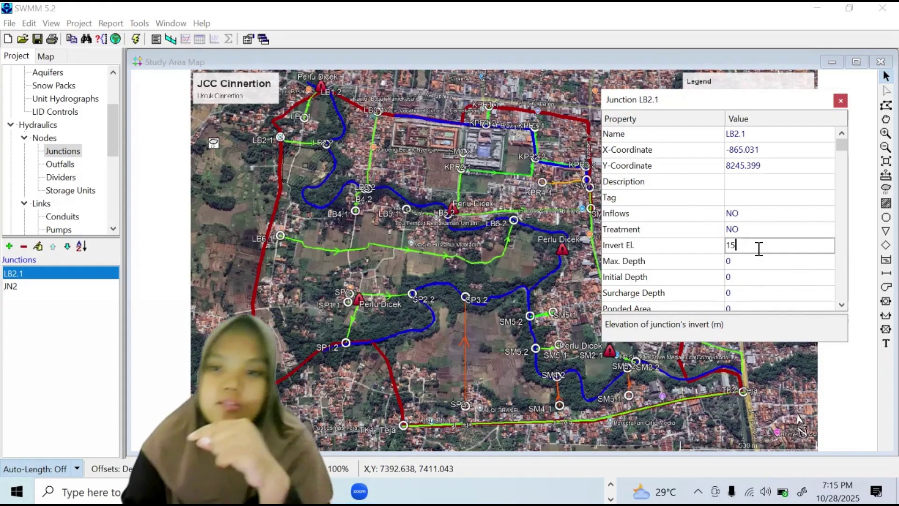
pyautogui.click(761, 264)
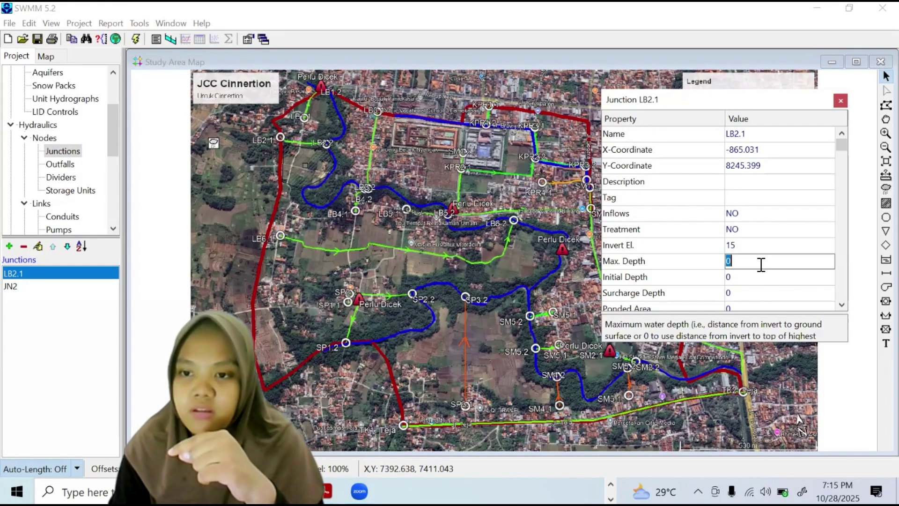
# Review the properties of junction LB2.1 from Name to Ponded Area, including its invert elevation and depths
pyautogui.moveTo(842, 146); pyautogui.dragTo(841, 158)
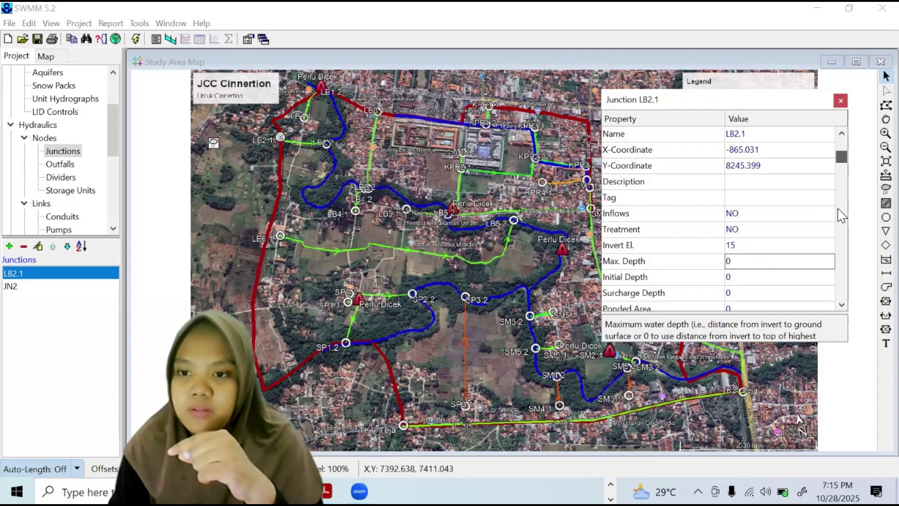
pyautogui.scroll(1, 748, 192)
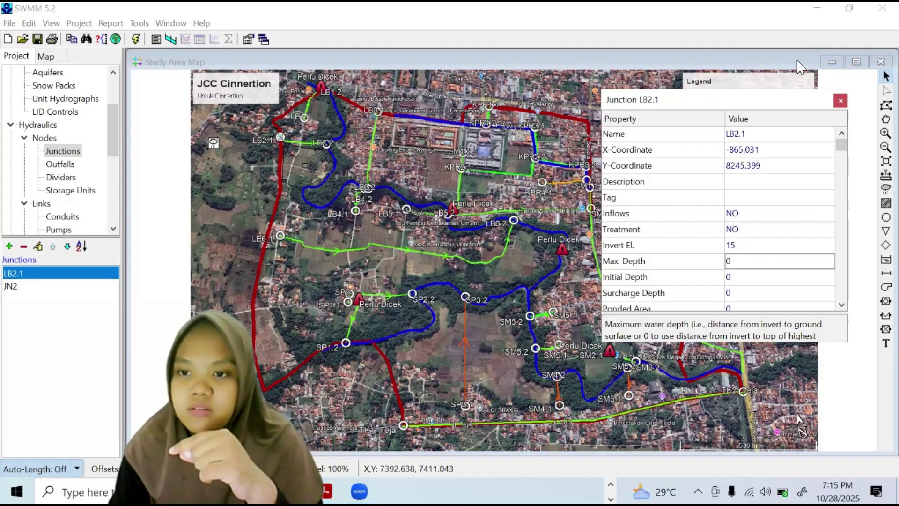
pyautogui.click(727, 246)
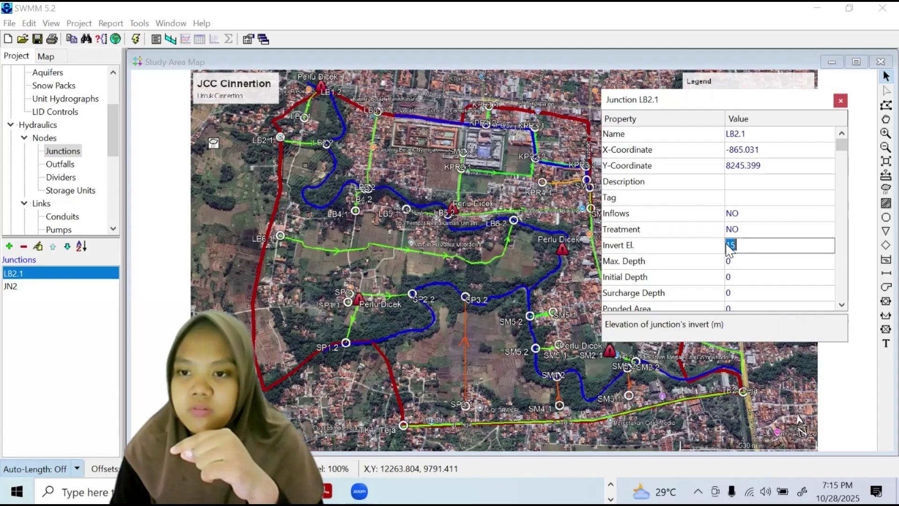
pyautogui.scroll(-4, 729, 248)
pyautogui.click(729, 246)
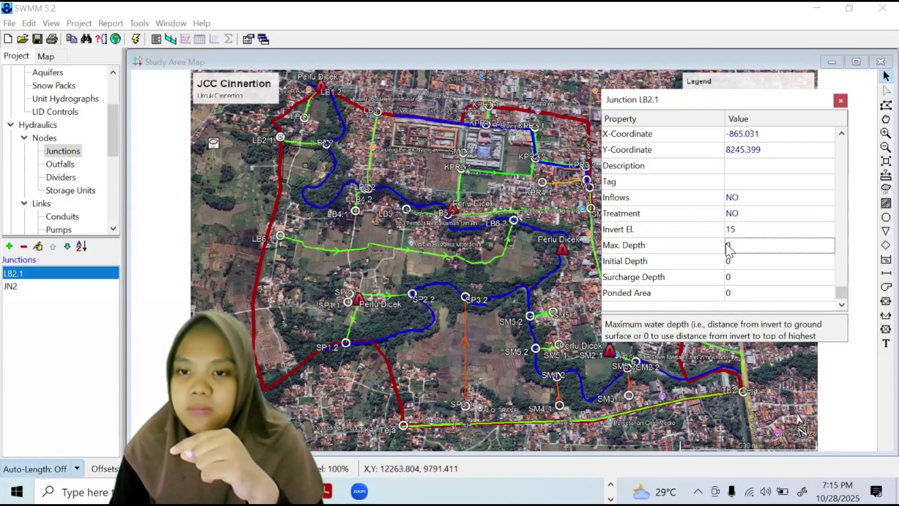
pyautogui.press('Up')
pyautogui.press('Up')
pyautogui.press('Up')
pyautogui.press('Up')
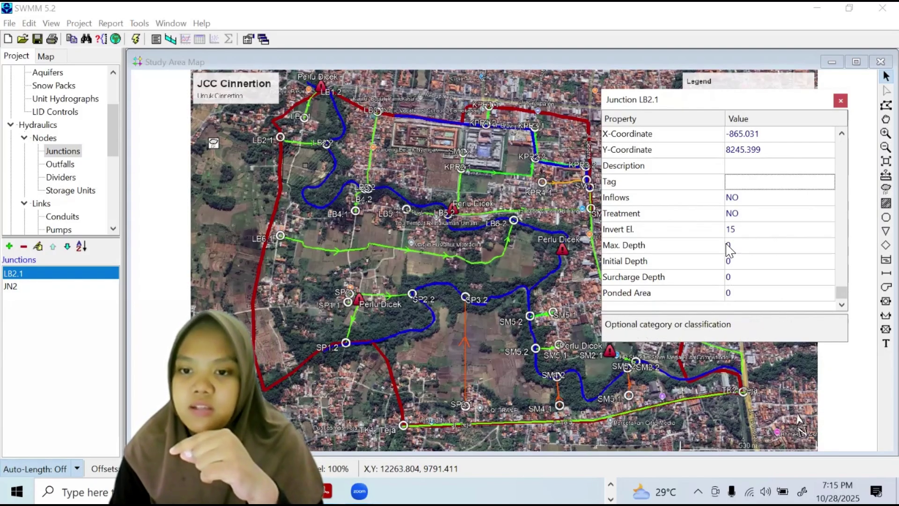
pyautogui.press('Up')
pyautogui.press('Up')
pyautogui.press('Up')
pyautogui.press('Up')
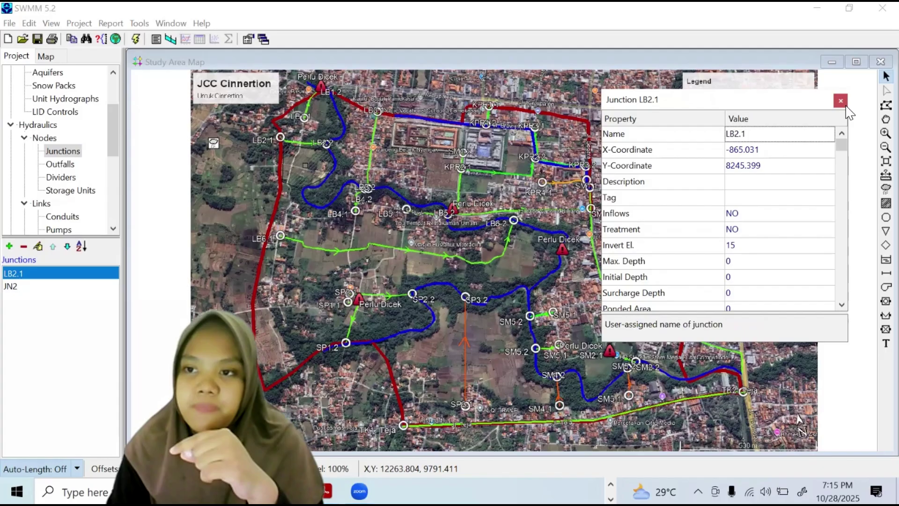
# Rename the second junction, JN2, as LB2.2
pyautogui.click(50, 291)
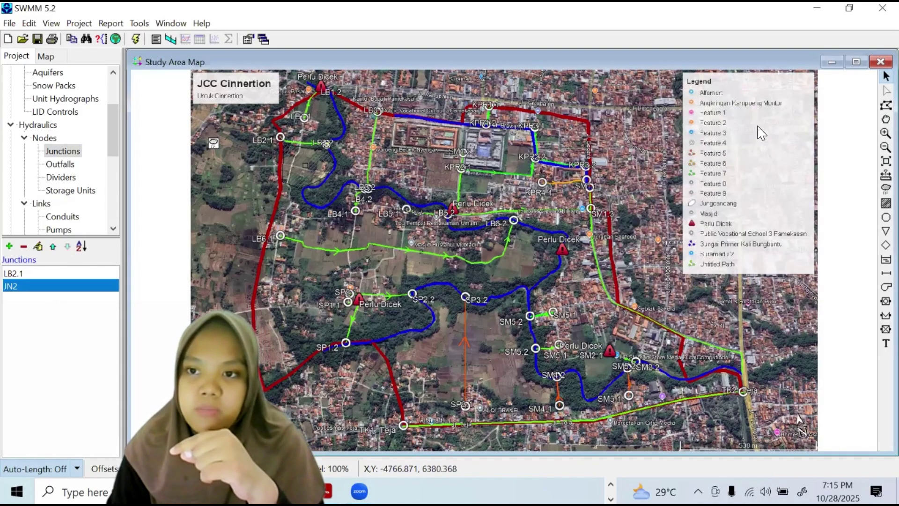
pyautogui.press('Return')
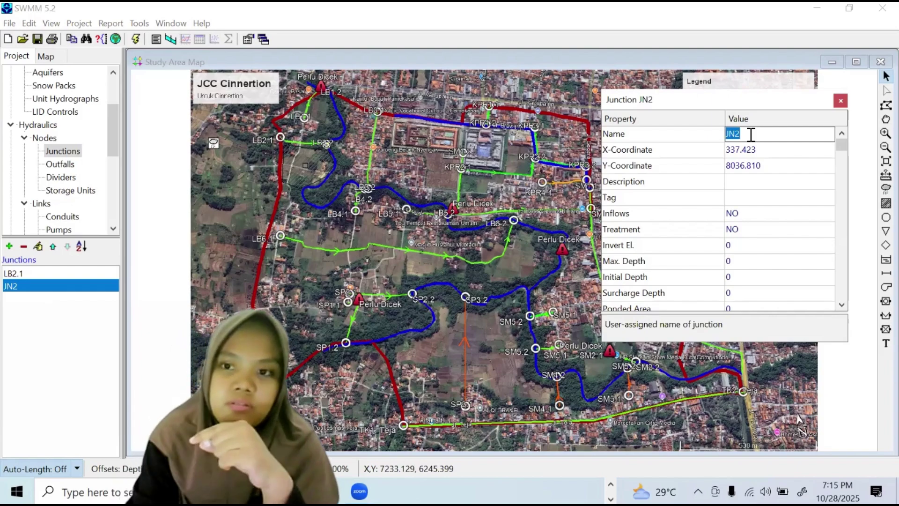
pyautogui.write('LB2.2')
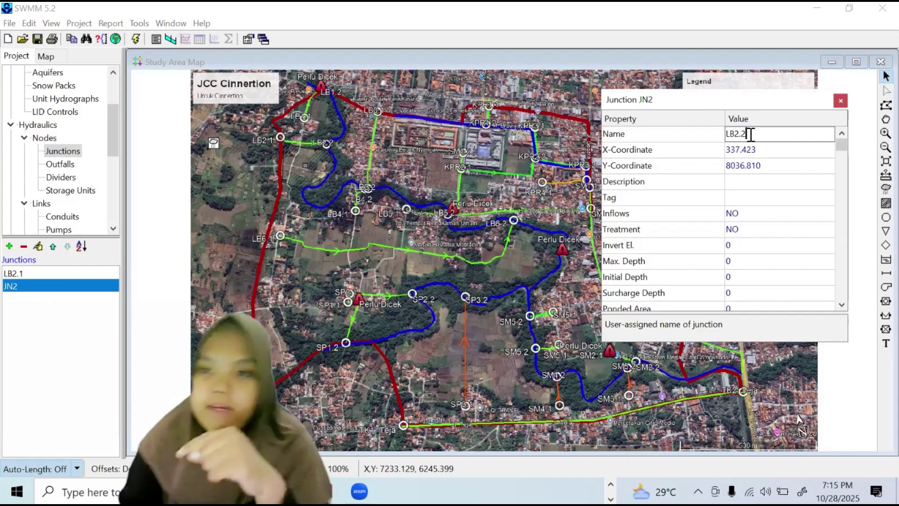
pyautogui.click(755, 248)
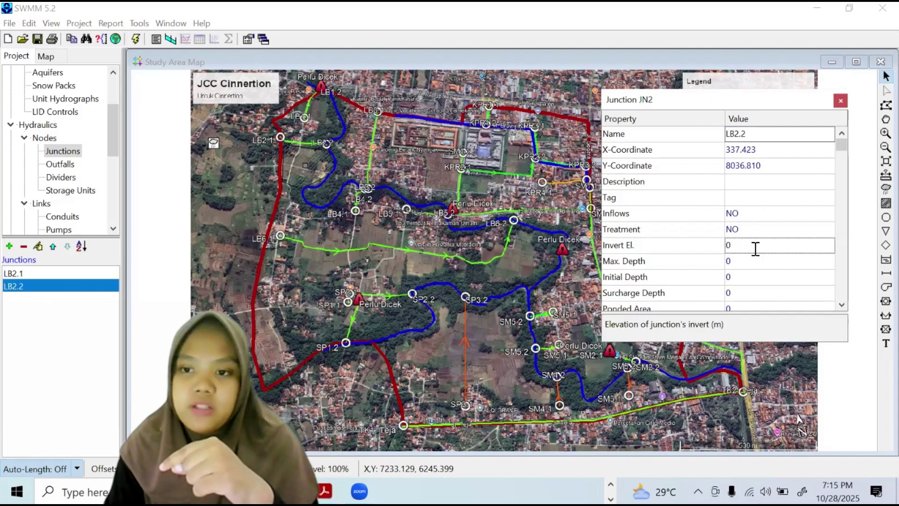
# Set the invert elevation of junction LB2.2 to 14.5 m and close its property editor
pyautogui.click(756, 249)
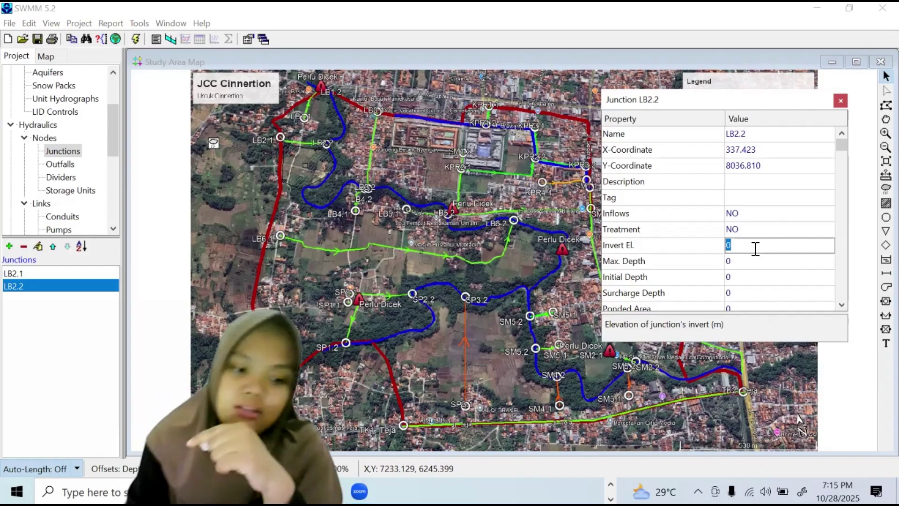
pyautogui.write('14')
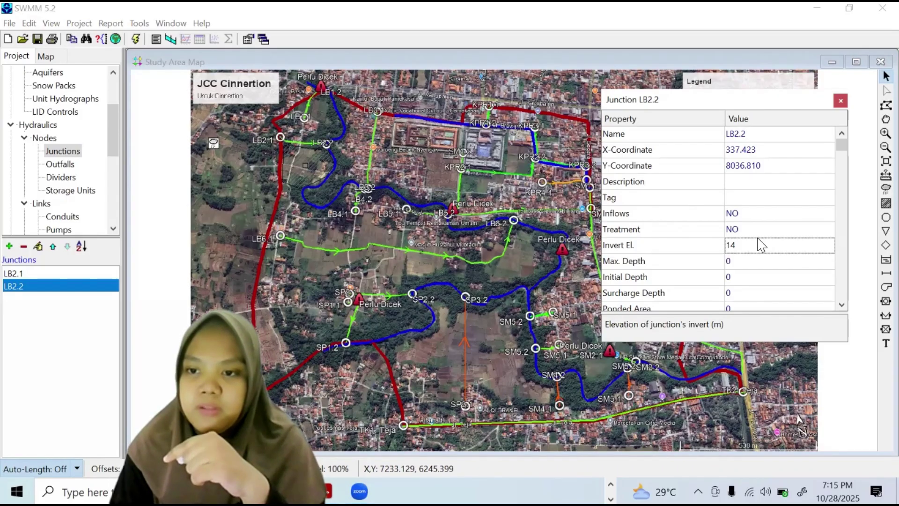
pyautogui.press('BackSpace')
pyautogui.press('BackSpace')
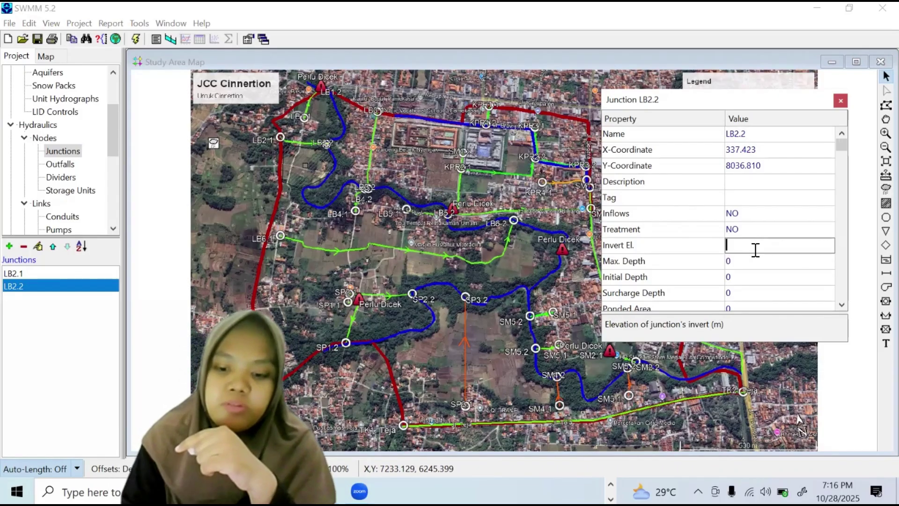
pyautogui.write('4.5')
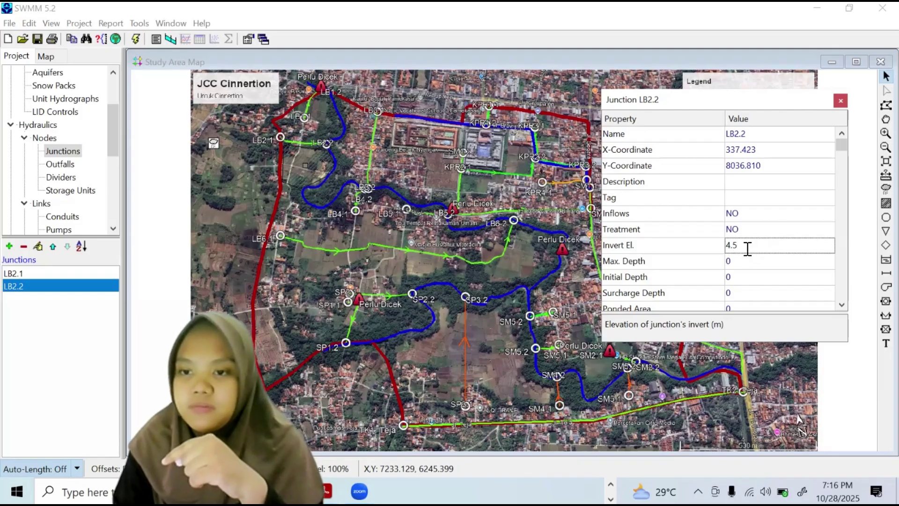
pyautogui.press('Return')
pyautogui.write('1')
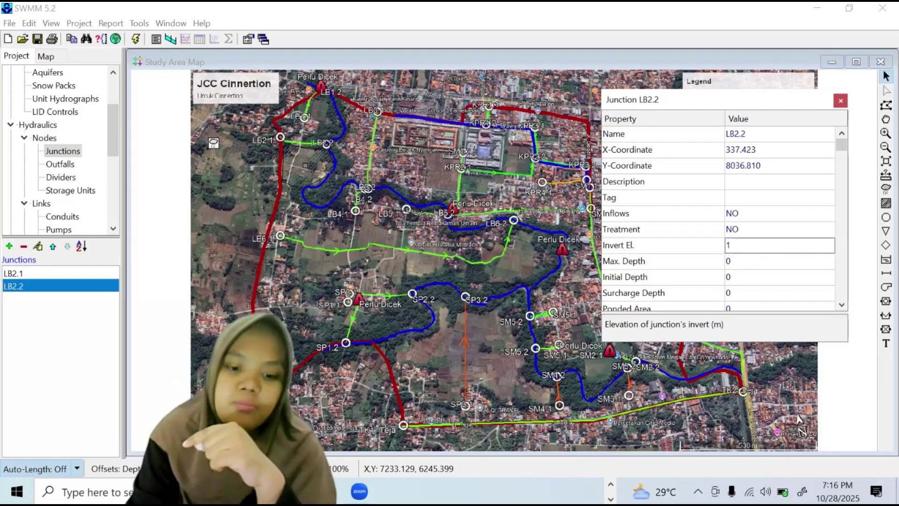
pyautogui.write('4.5')
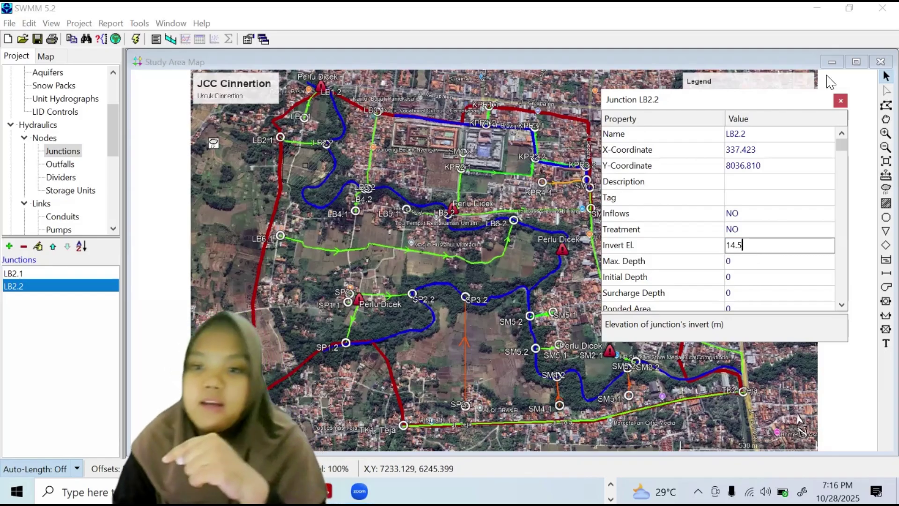
pyautogui.click(840, 101)
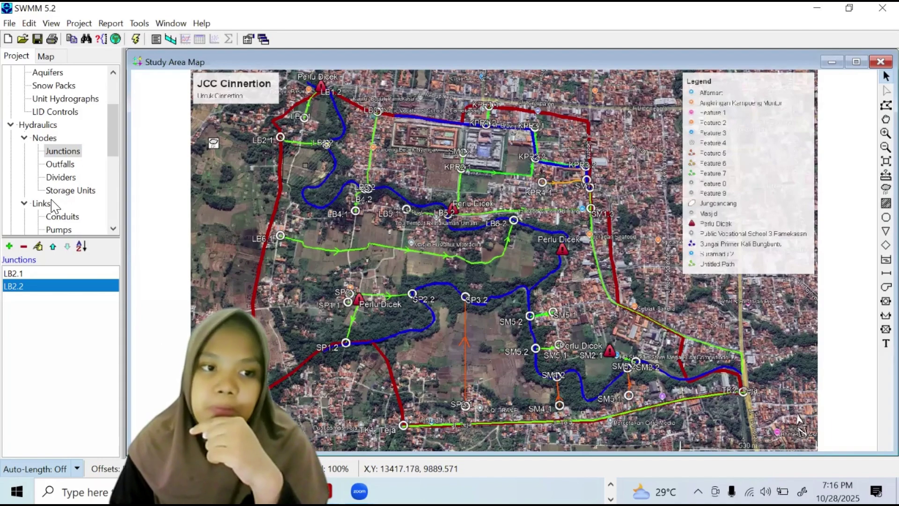
# Add a conduit on the map running from junction LB2.1 to junction LB2.2
pyautogui.scroll(-2, 77, 140)
pyautogui.click(75, 139)
pyautogui.click(9, 246)
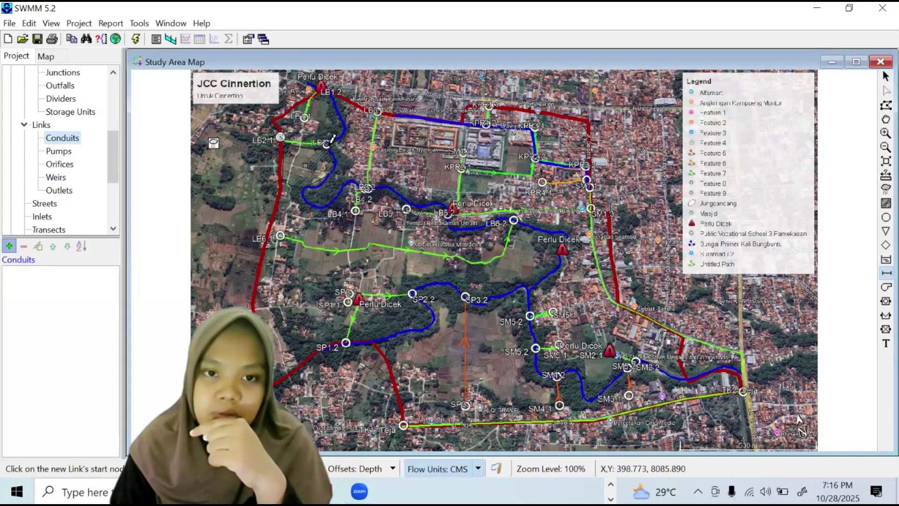
pyautogui.click(327, 141)
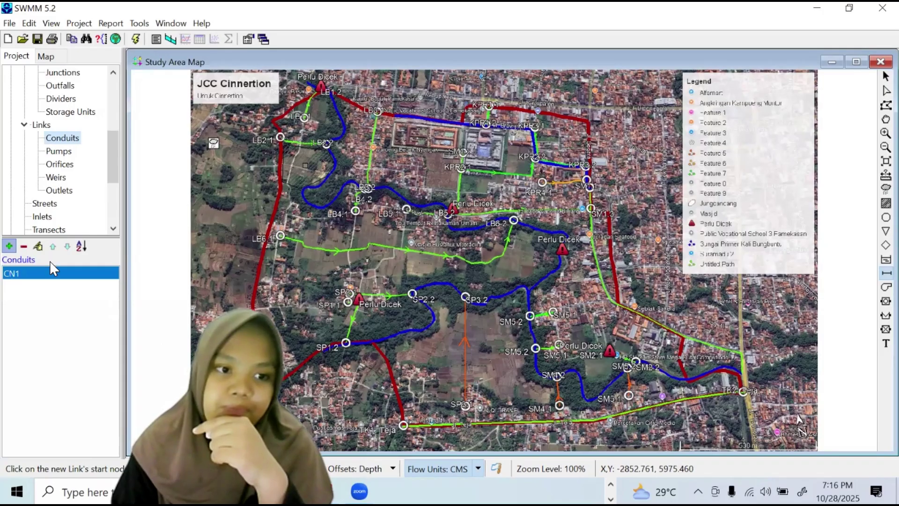
# Rename conduit CN1 between LB2.1 and LB2.2 as SS_BASAR
pyautogui.click(39, 247)
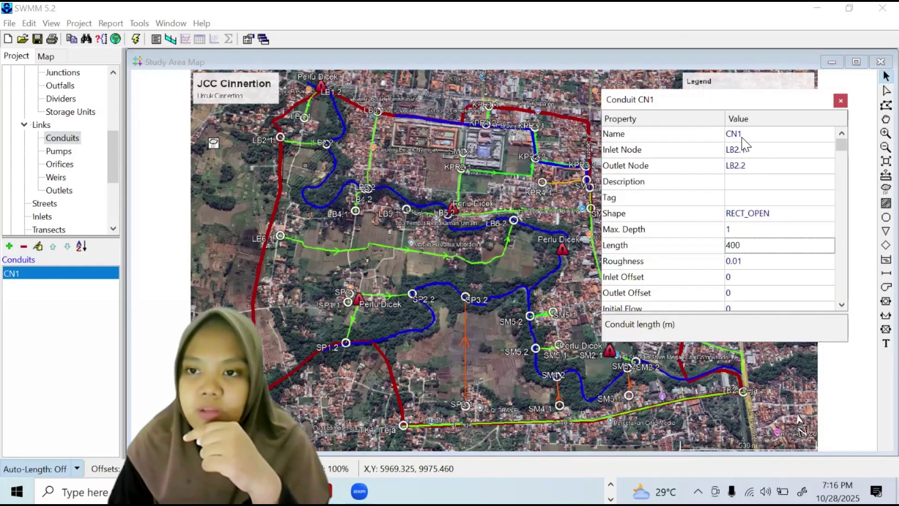
pyautogui.click(746, 138)
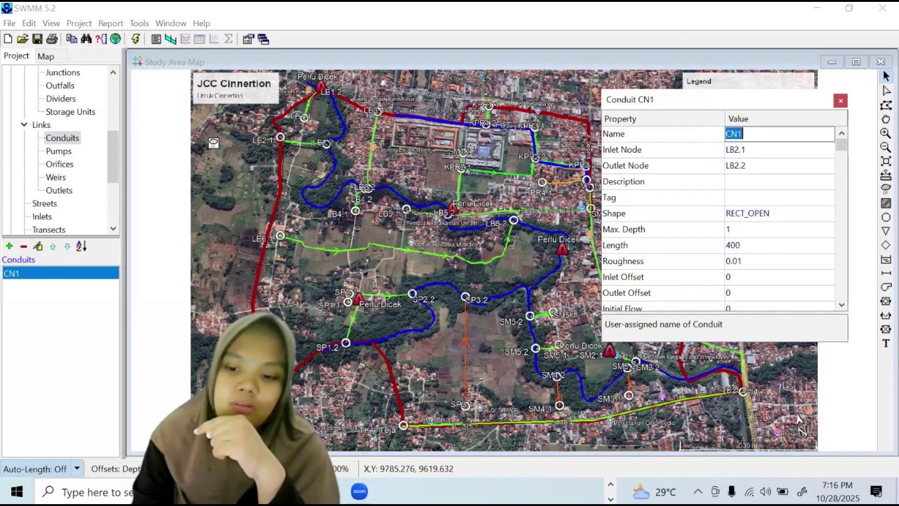
pyautogui.write('SS_BASA')
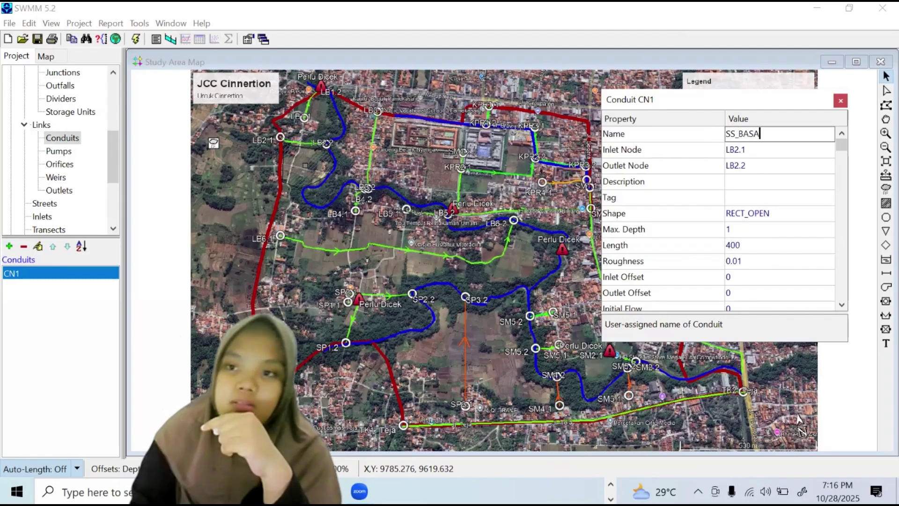
pyautogui.write('R')
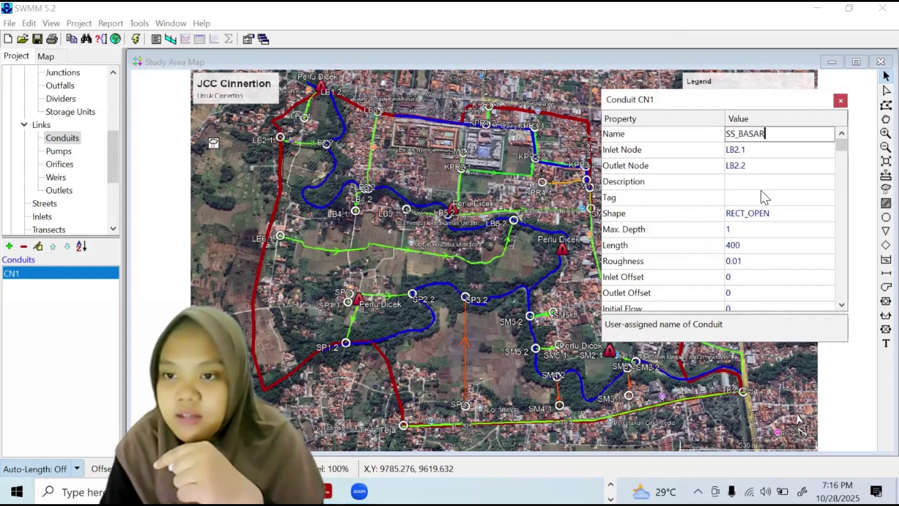
# Open the cross-section geometry of conduit SS_BASAR and examine the parameters of the trapezoidal, triangular and parabolic shapes
pyautogui.click(757, 216)
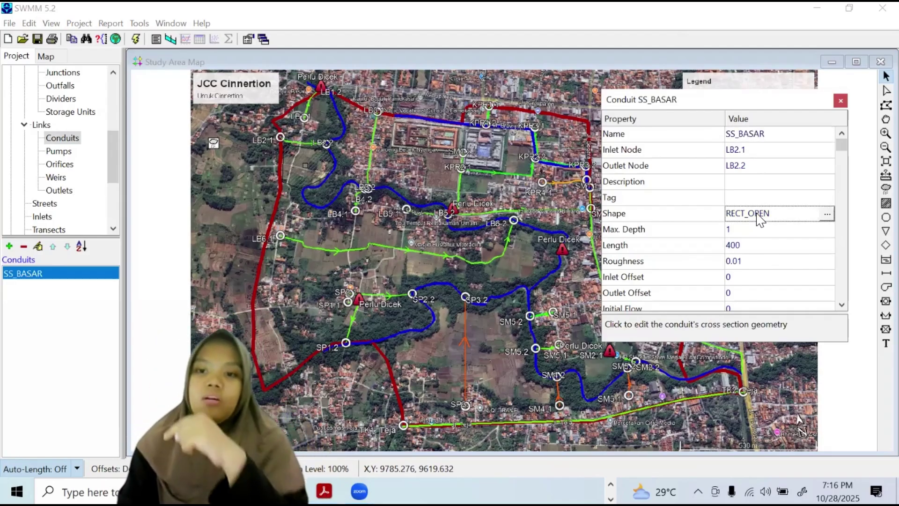
pyautogui.click(827, 214)
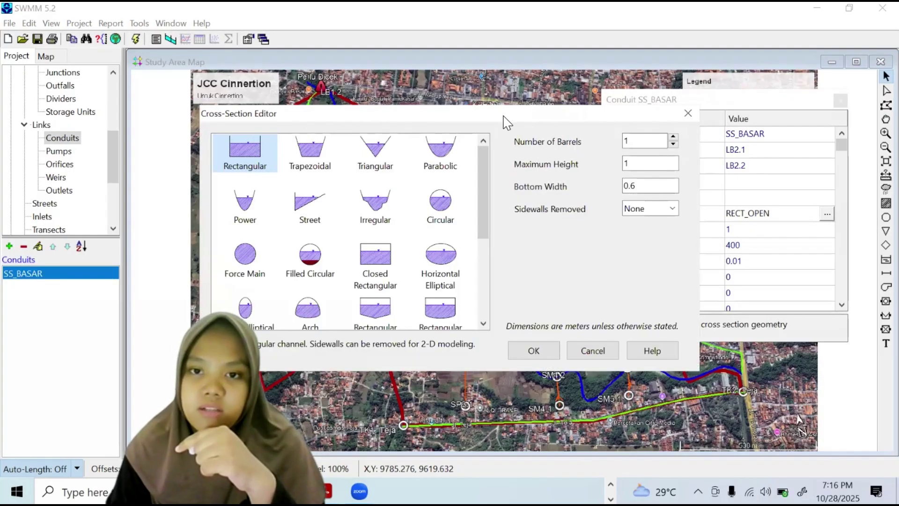
pyautogui.moveTo(453, 118); pyautogui.dragTo(356, 60)
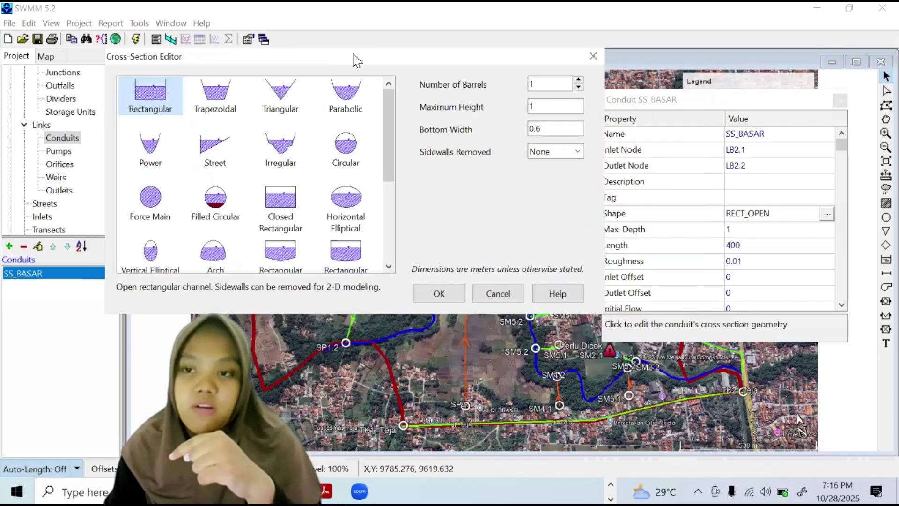
pyautogui.click(202, 84)
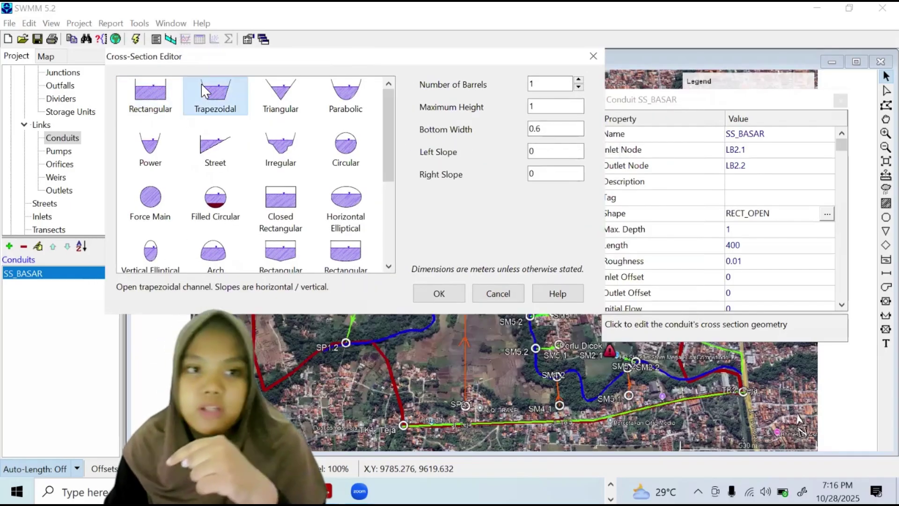
pyautogui.click(281, 94)
pyautogui.click(347, 91)
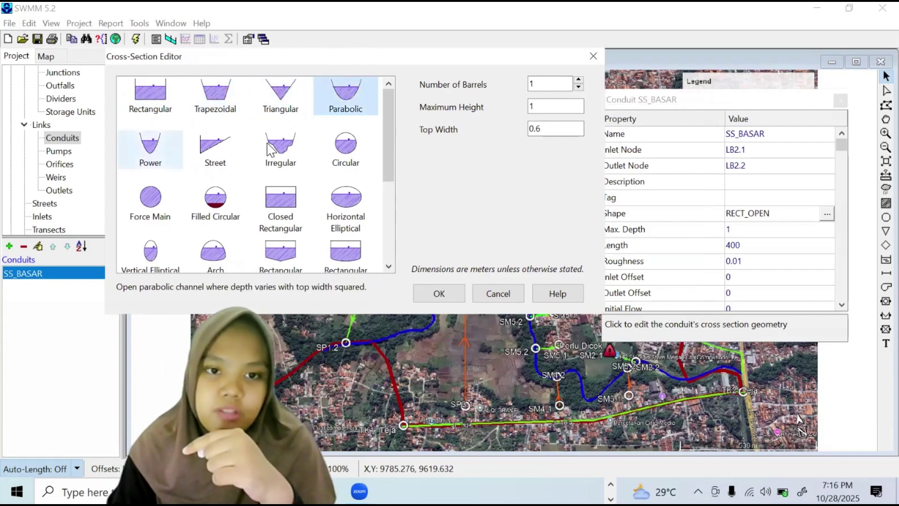
# Choose the irregular cross-section shape, examine its transect editor and close it without entering station data
pyautogui.click(216, 149)
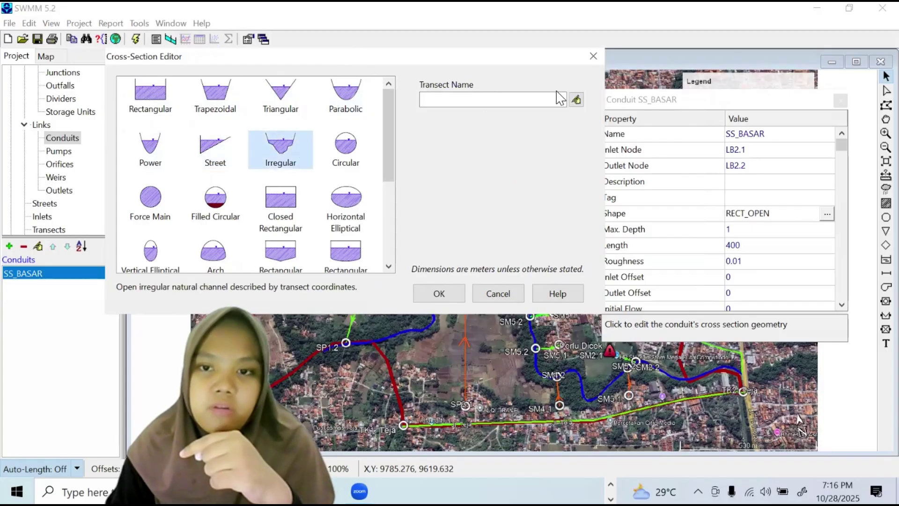
pyautogui.click(577, 101)
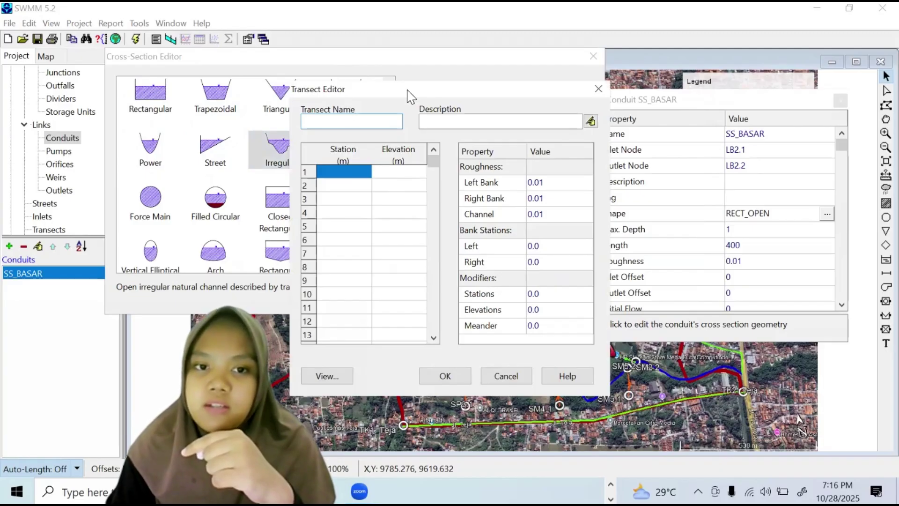
pyautogui.moveTo(411, 93); pyautogui.dragTo(485, 90)
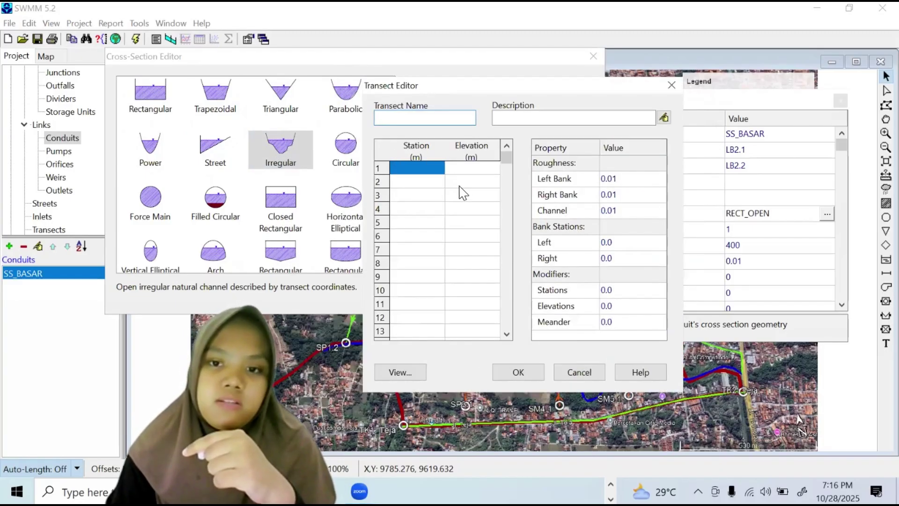
pyautogui.click(673, 87)
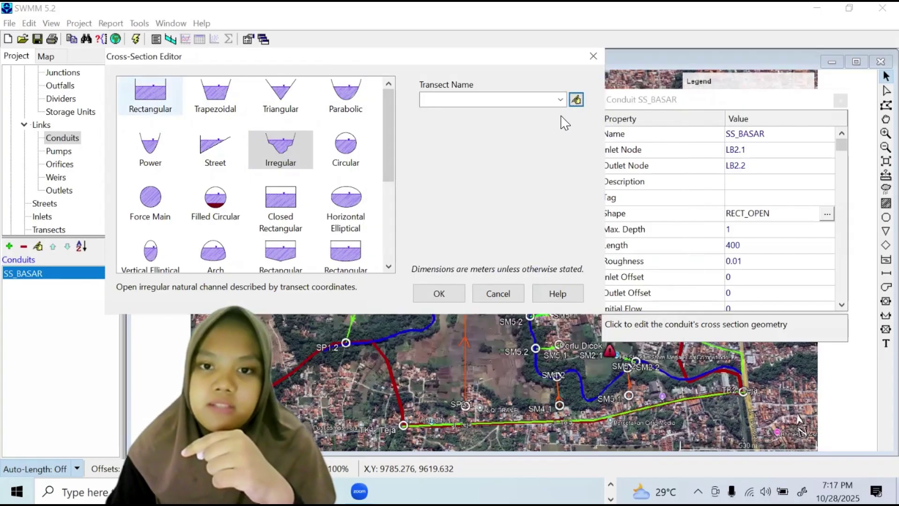
# Assign conduit SS_BASAR an open rectangular cross-section with a maximum height of 1 m and a bottom width of 0.6 m
pyautogui.click(150, 97)
pyautogui.click(563, 105)
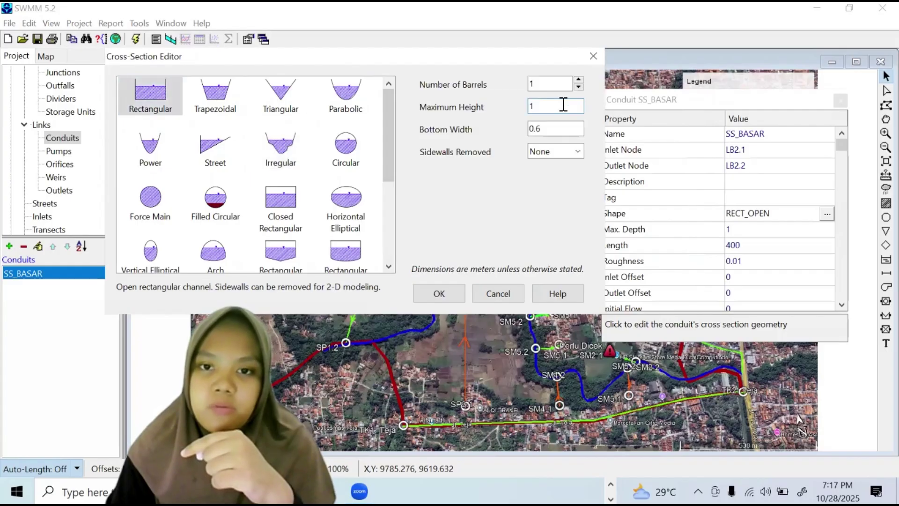
pyautogui.click(562, 125)
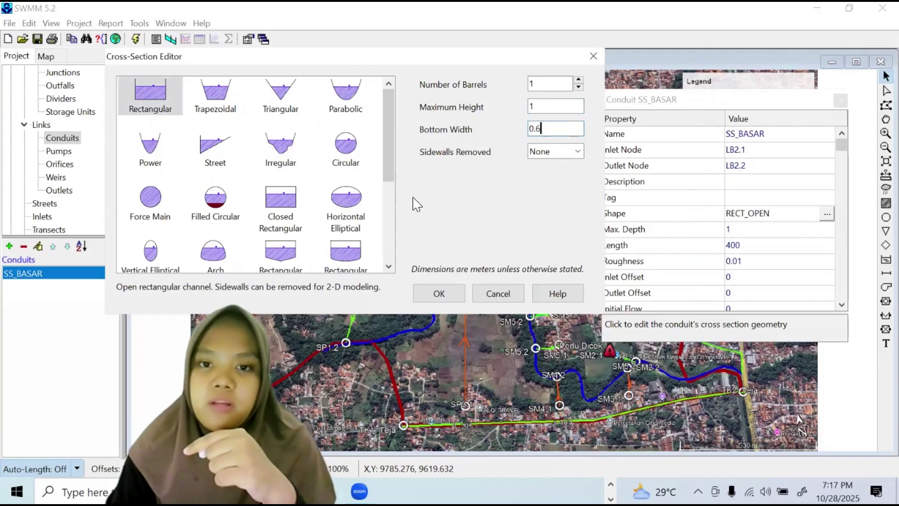
pyautogui.click(452, 300)
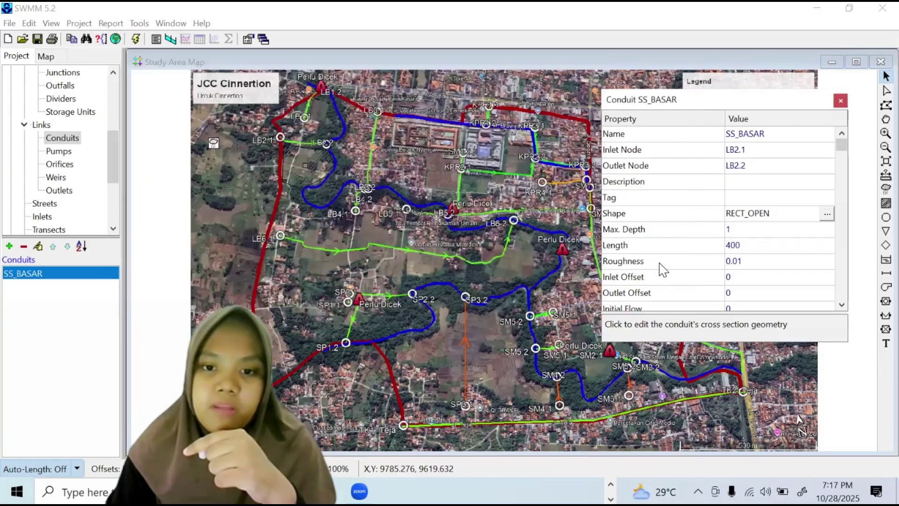
# Set the length of conduit SS_BASAR to 250 m
pyautogui.click(778, 229)
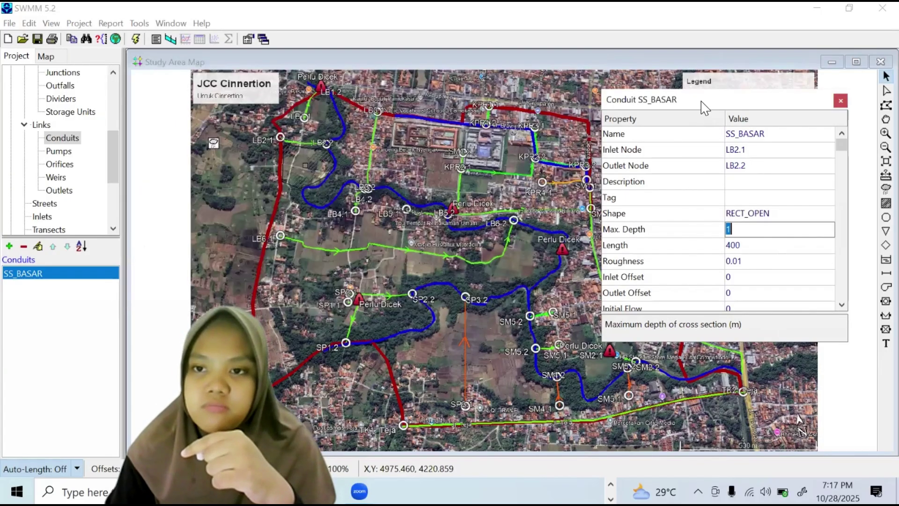
pyautogui.moveTo(701, 101); pyautogui.dragTo(493, 119)
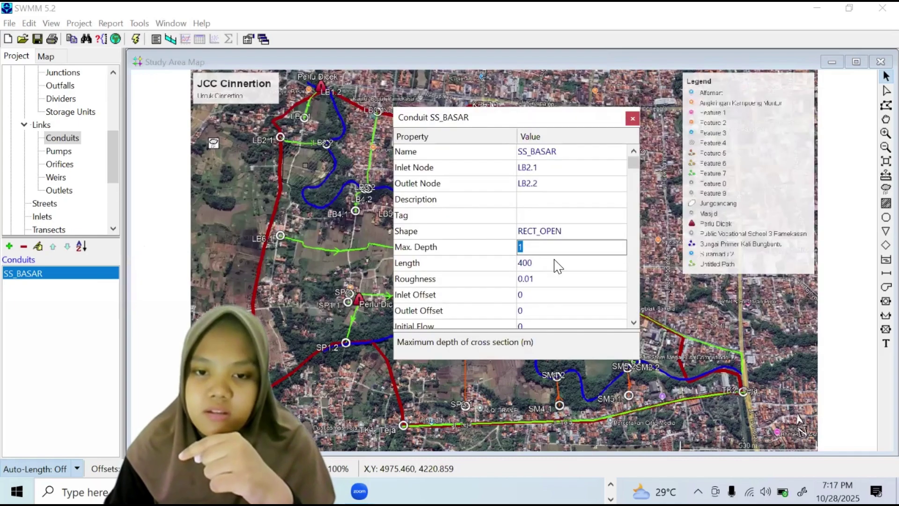
pyautogui.click(558, 260)
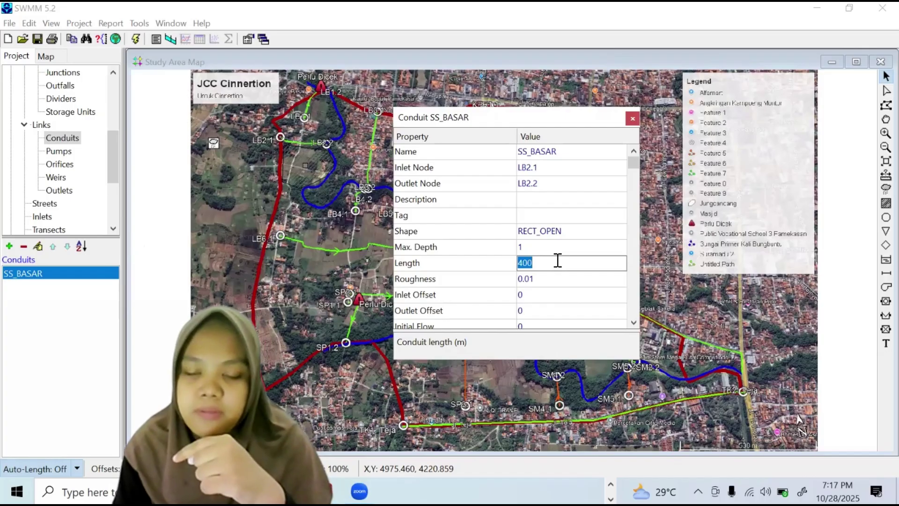
pyautogui.press('BackSpace')
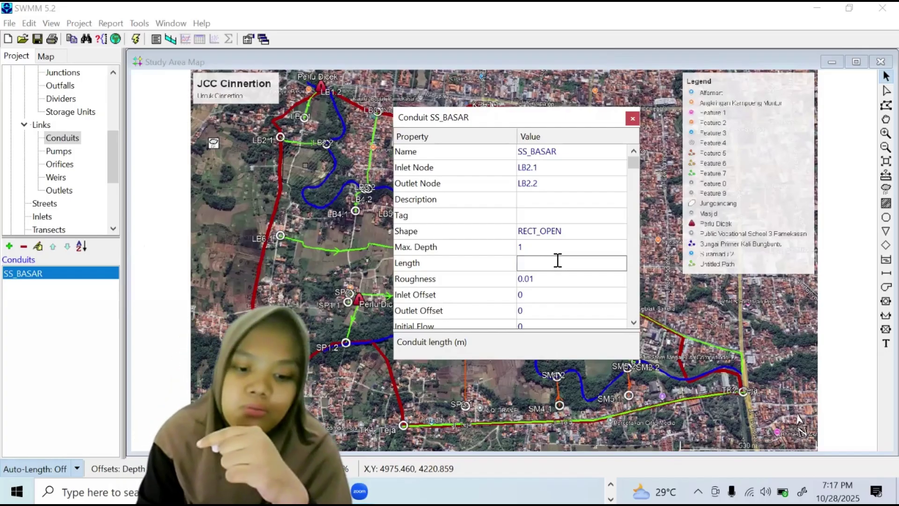
pyautogui.write('250')
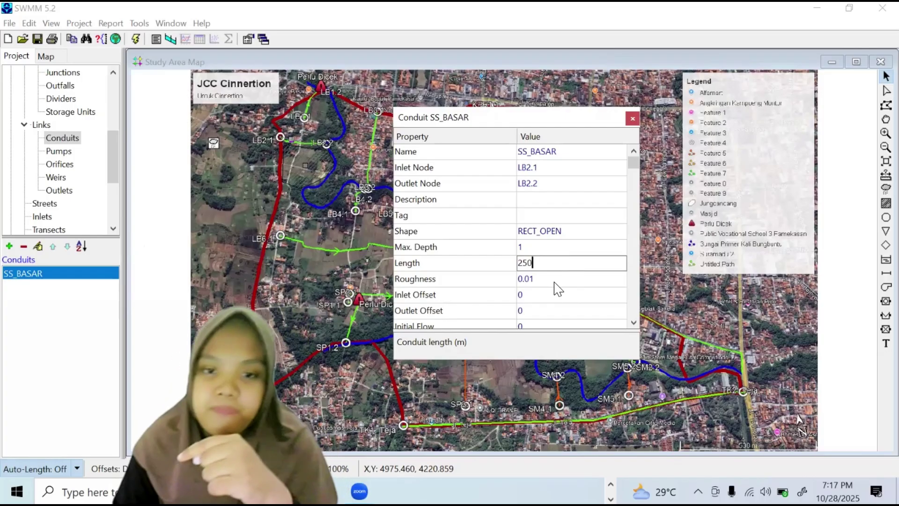
# Set the roughness of conduit SS_BASAR to 0.013, review its remaining properties and close its property editor
pyautogui.click(558, 282)
pyautogui.click(557, 283)
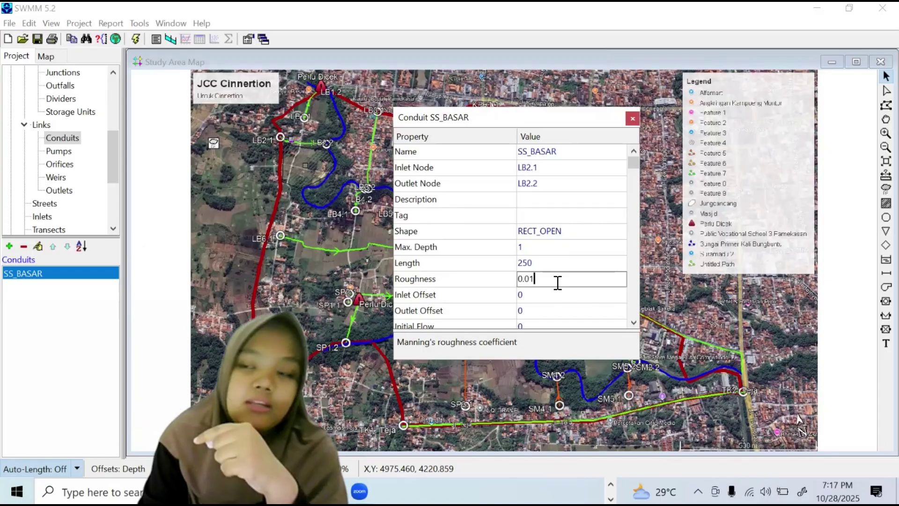
pyautogui.write('3')
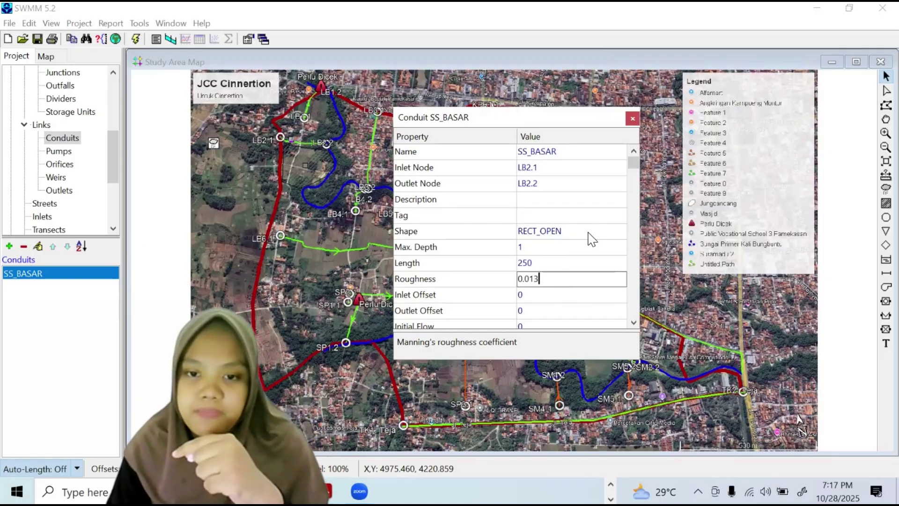
pyautogui.scroll(-3, 565, 246)
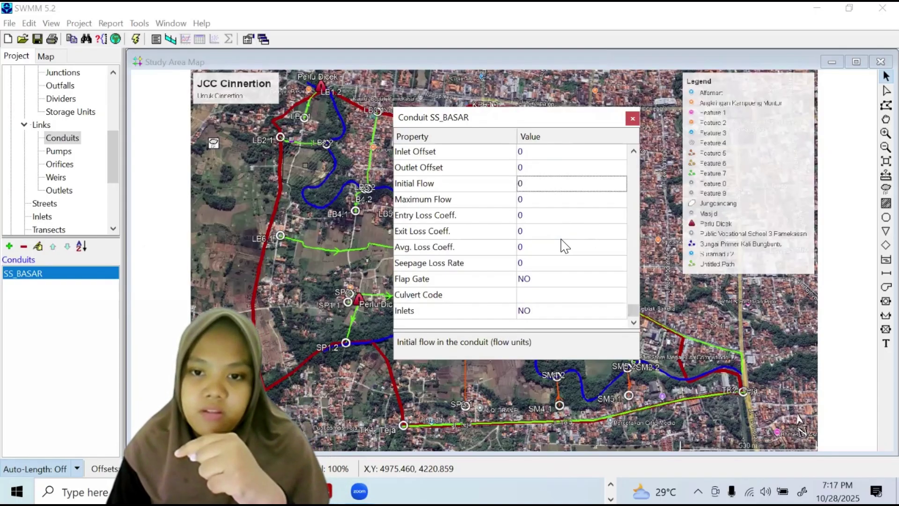
pyautogui.scroll(-9, 578, 199)
pyautogui.scroll(10, 611, 142)
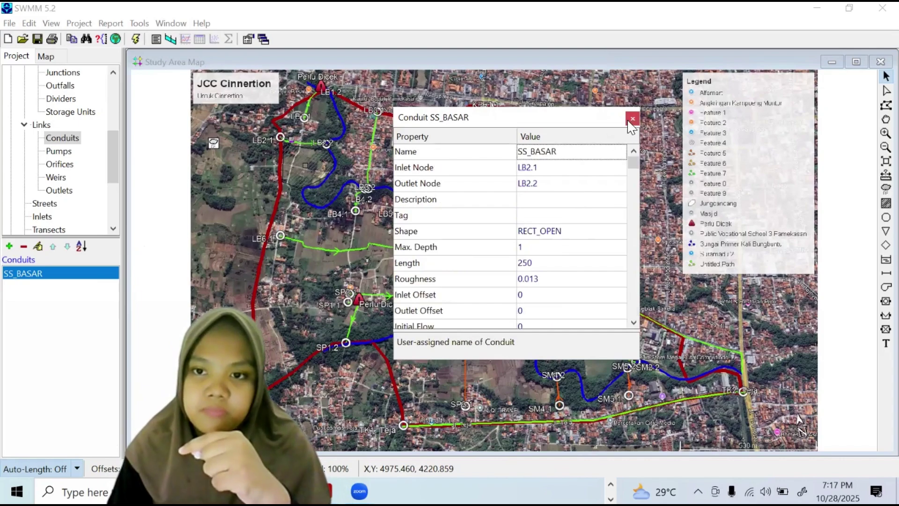
pyautogui.click(632, 119)
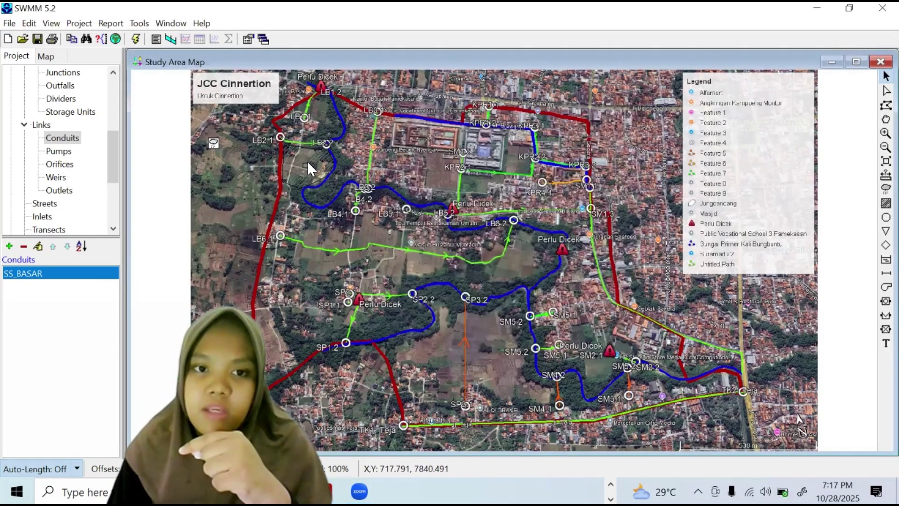
# Rename subcatchment SC1 as SCBASAR
pyautogui.click(304, 164)
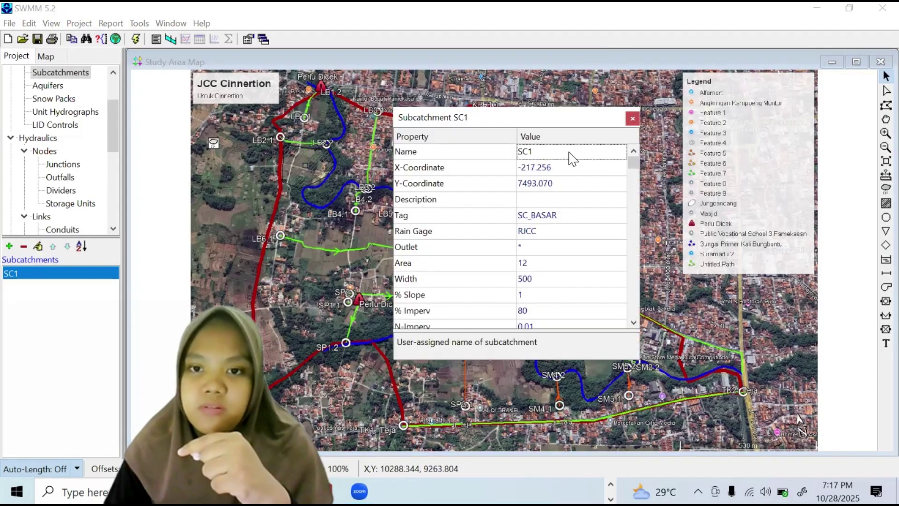
pyautogui.press('BackSpace')
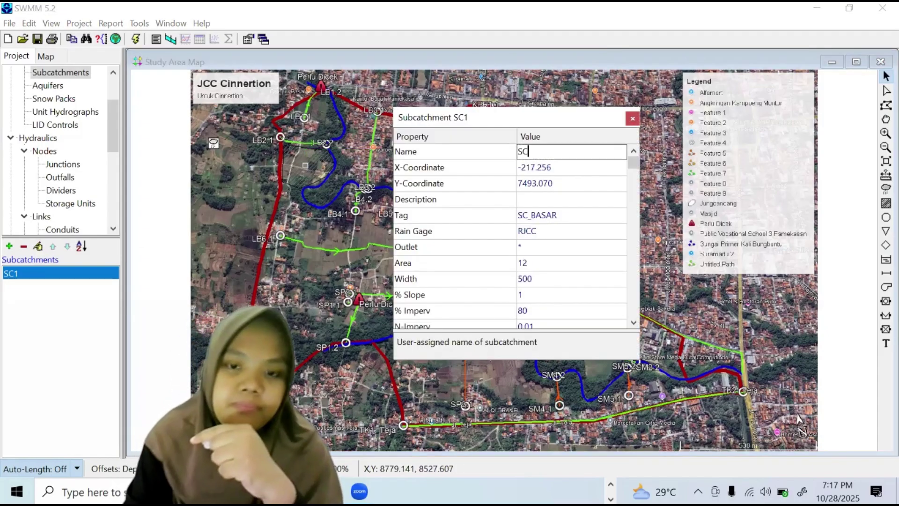
pyautogui.write('BA')
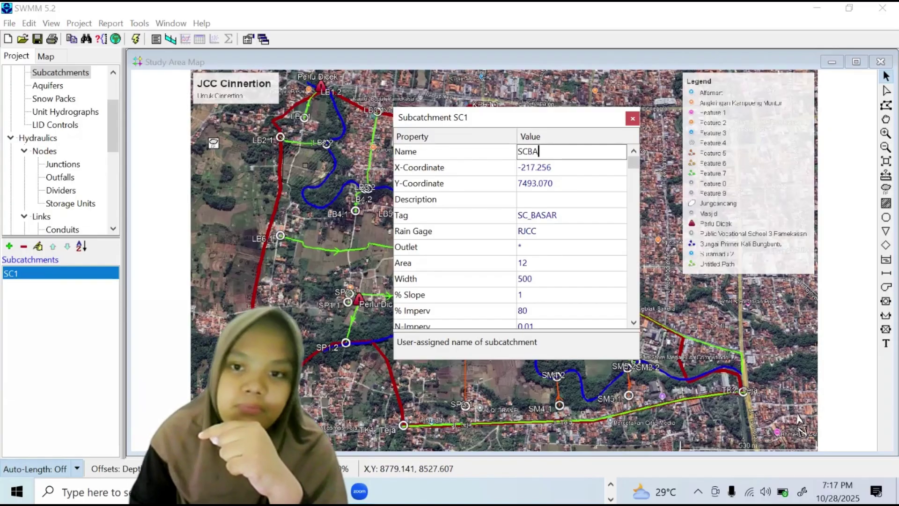
pyautogui.write('SAR')
pyautogui.click(548, 262)
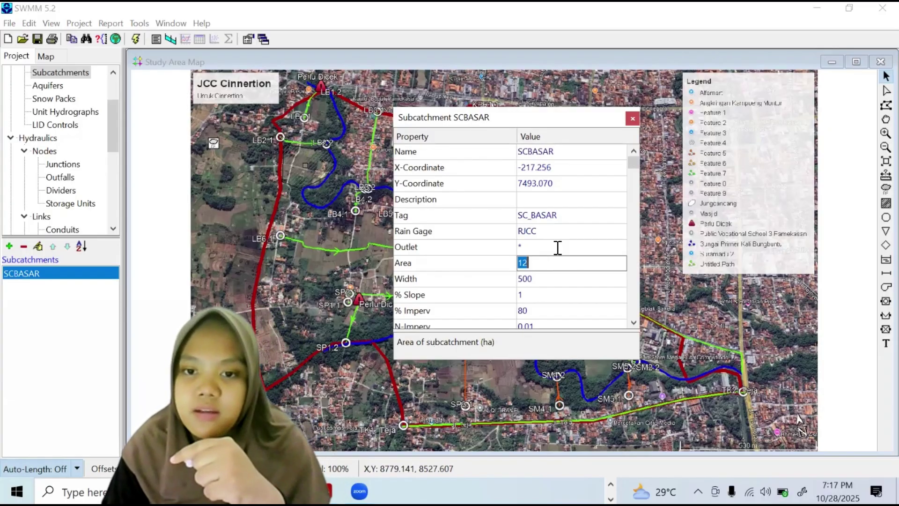
# Set the outlet of subcatchment SCBASAR to junction LB2.1 and close its property editor
pyautogui.click(557, 248)
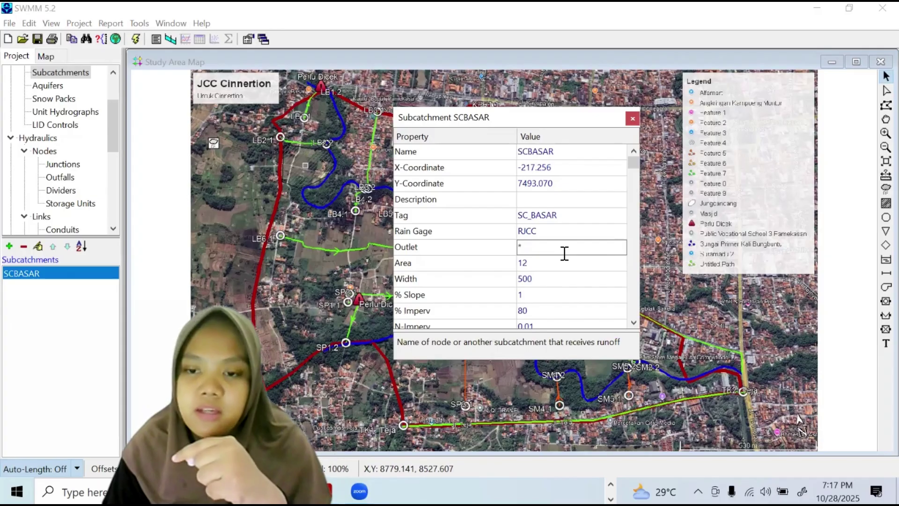
pyautogui.write('L')
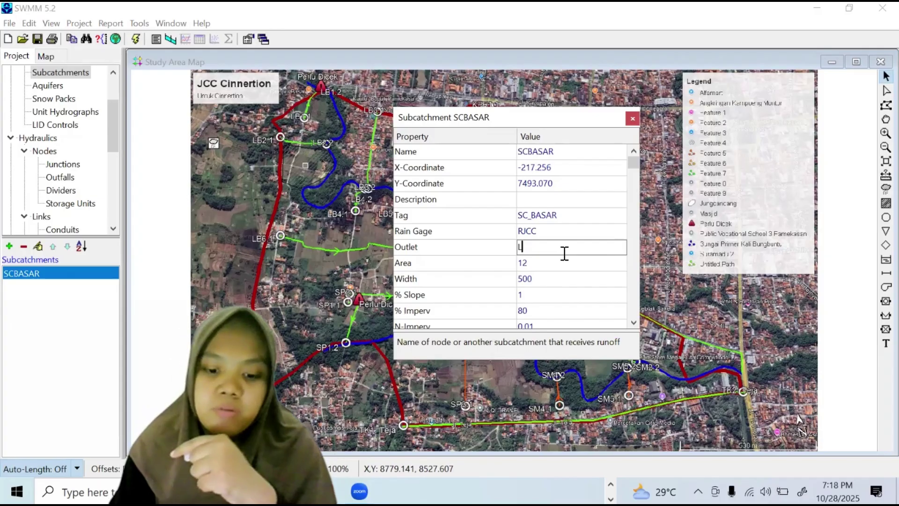
pyautogui.write('B2')
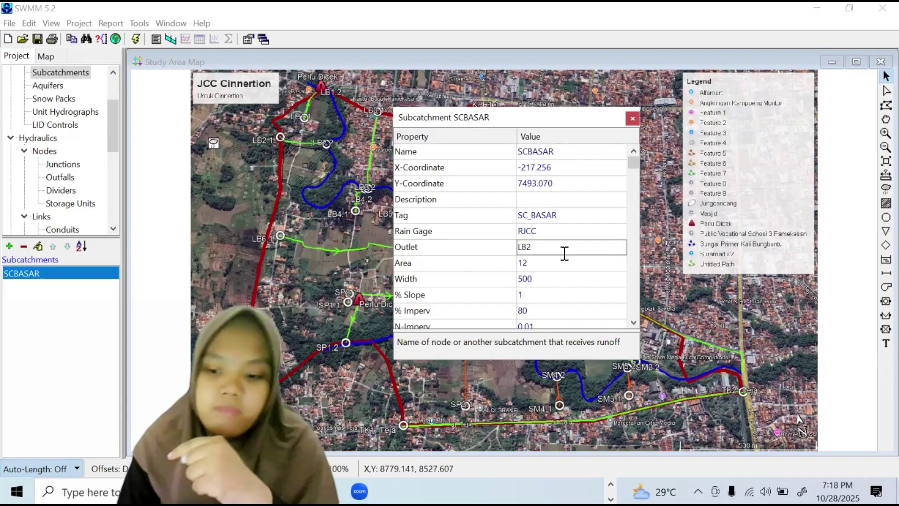
pyautogui.write('.')
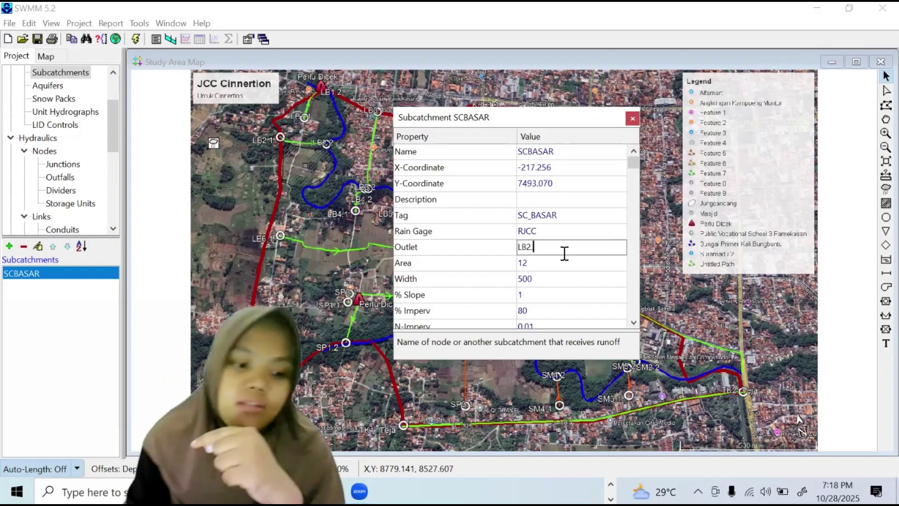
pyautogui.write('1')
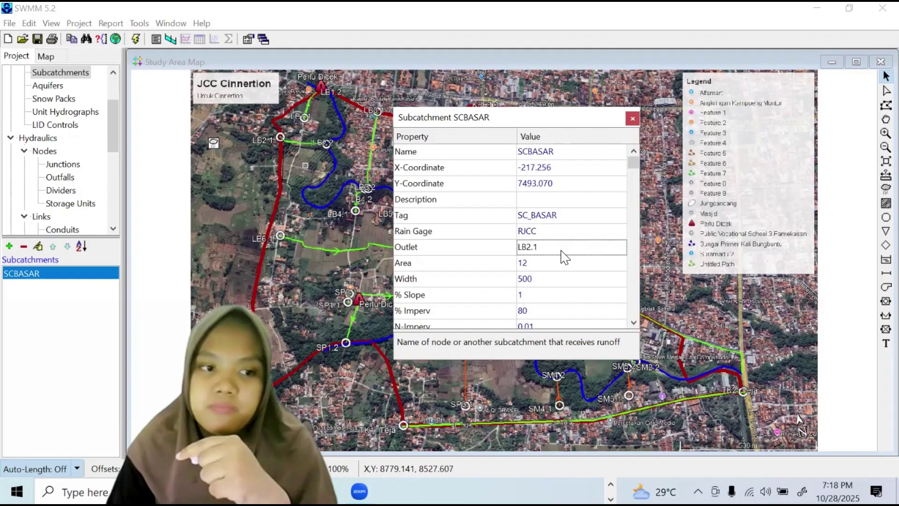
pyautogui.click(633, 119)
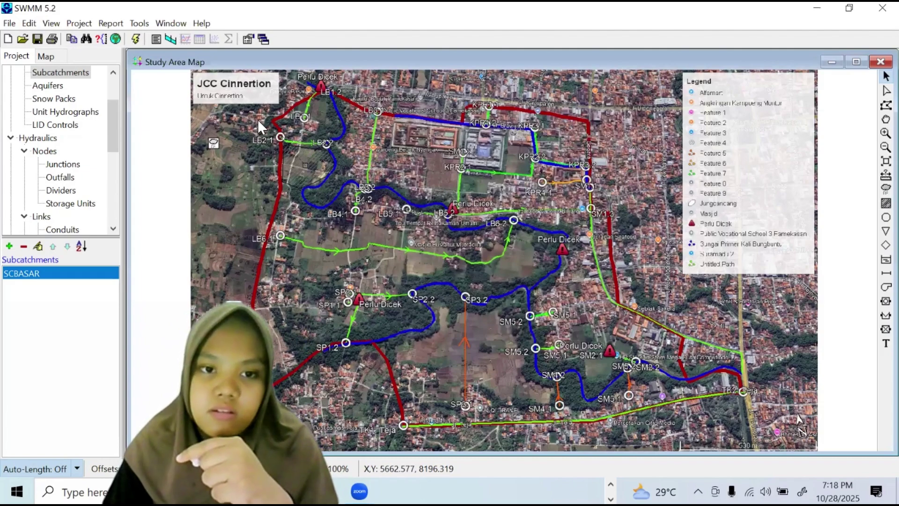
# Add an outfall on the blue river line just east of subcatchment SCBASAR, south of LB2.2
pyautogui.moveTo(236, 125); pyautogui.dragTo(401, 218)
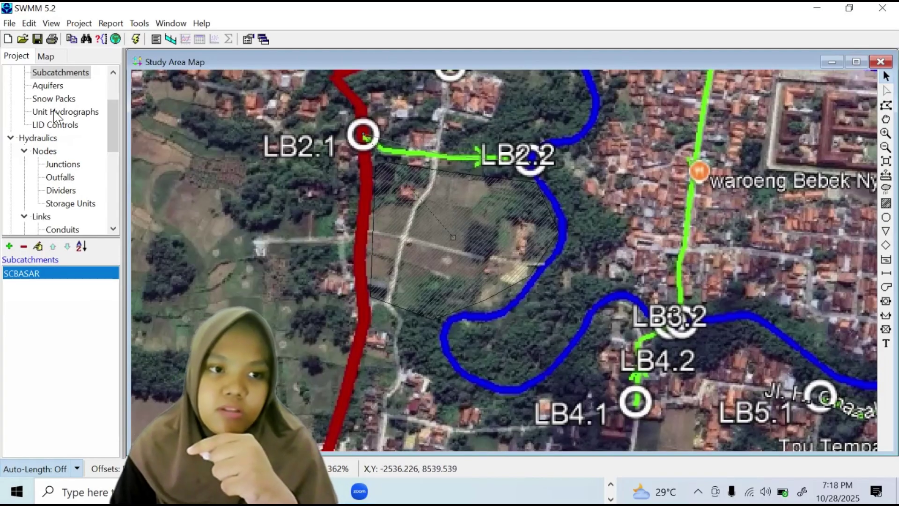
pyautogui.scroll(2, 64, 125)
pyautogui.scroll(-4, 66, 153)
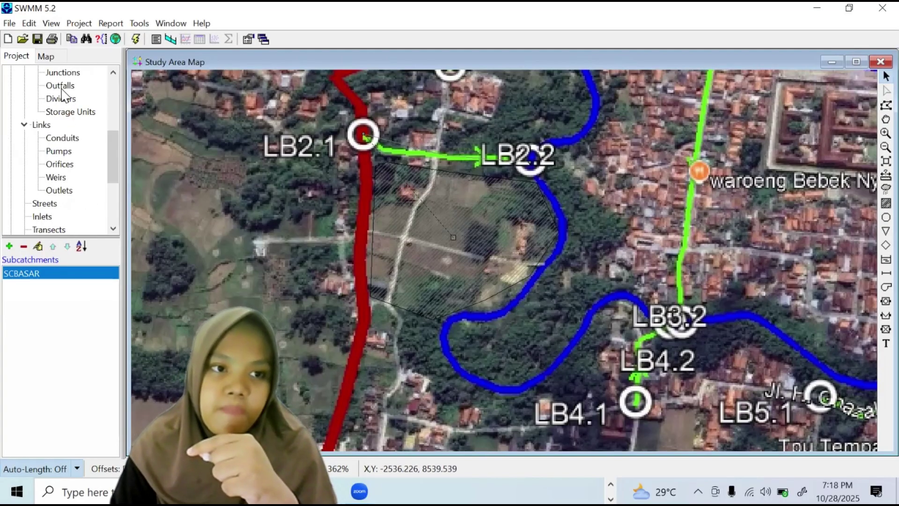
pyautogui.click(60, 85)
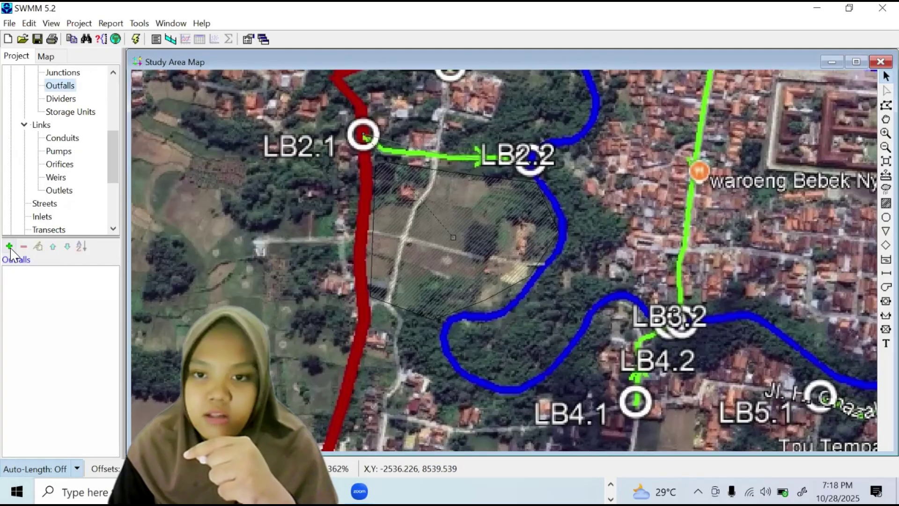
pyautogui.click(10, 249)
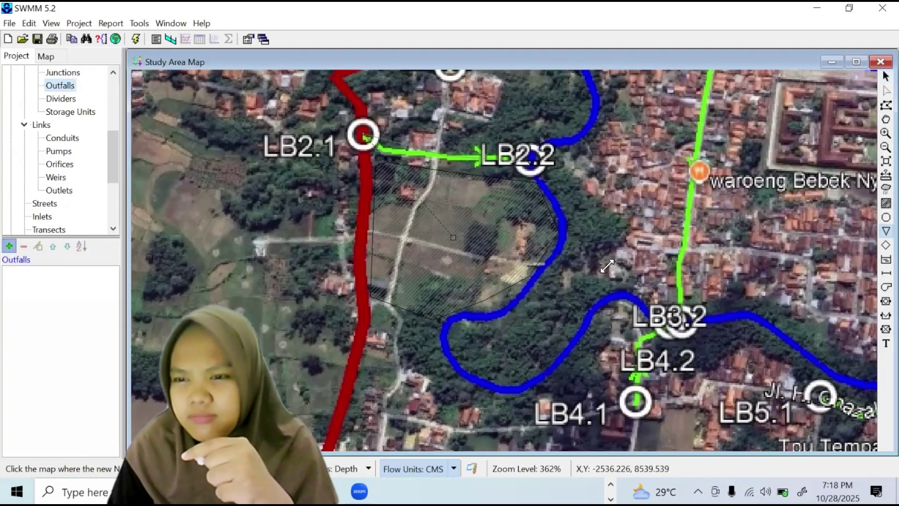
pyautogui.click(567, 222)
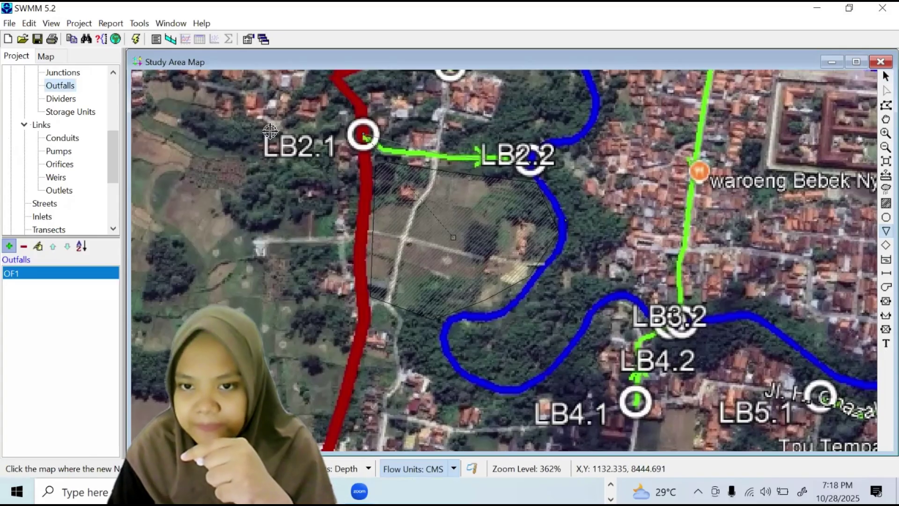
# Set the invert elevation of outfall OF1 to 14 m and check its tide gate options, keeping NO
pyautogui.click(39, 248)
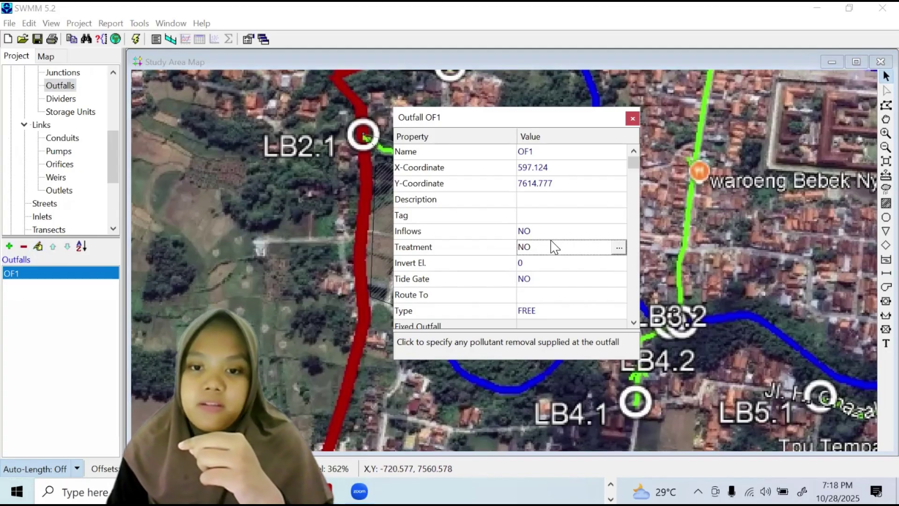
pyautogui.press('Up')
pyautogui.press('Up')
pyautogui.press('Up')
pyautogui.press('Up')
pyautogui.press('Up')
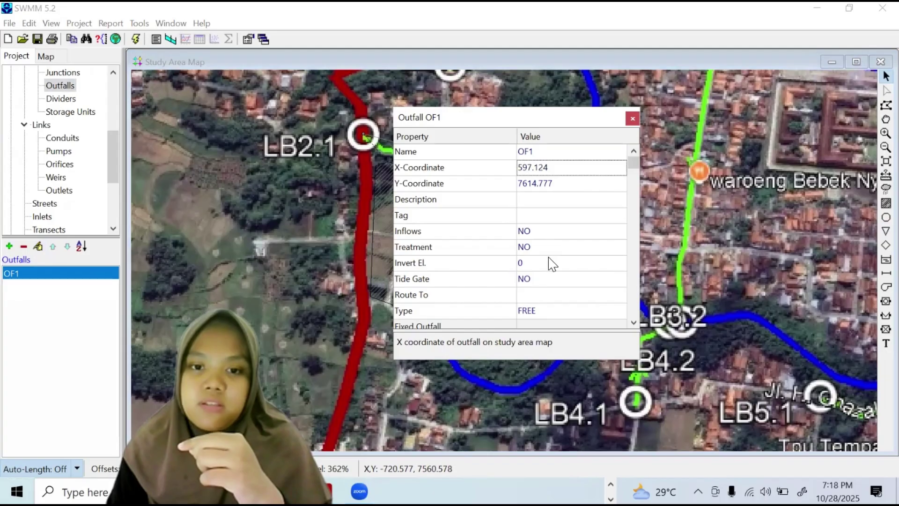
pyautogui.click(548, 264)
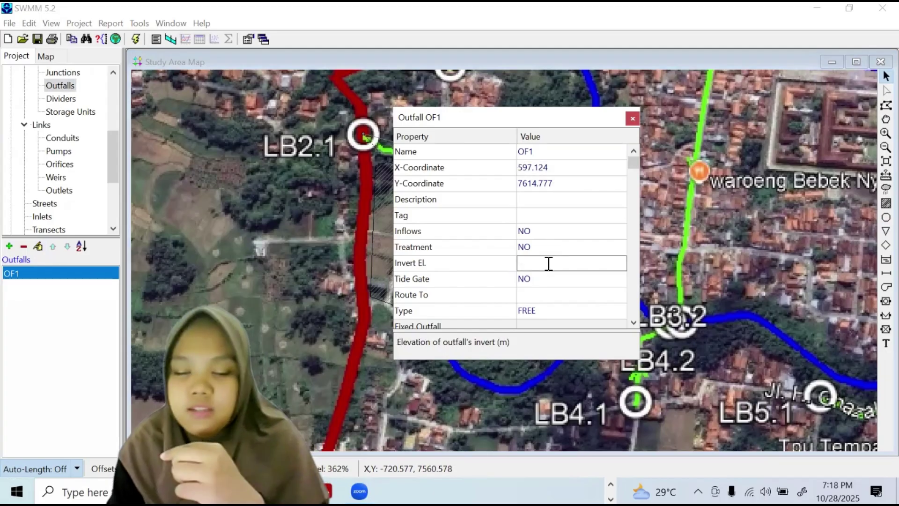
pyautogui.press('BackSpace')
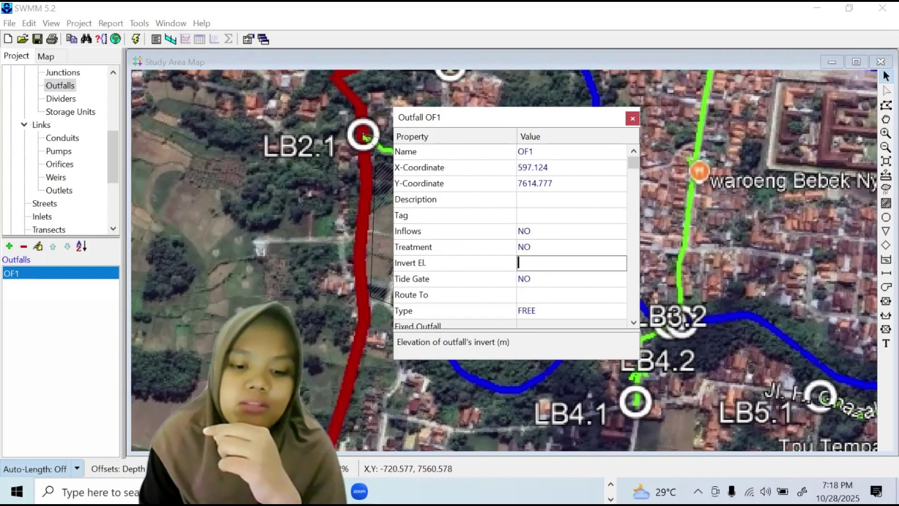
pyautogui.write('1')
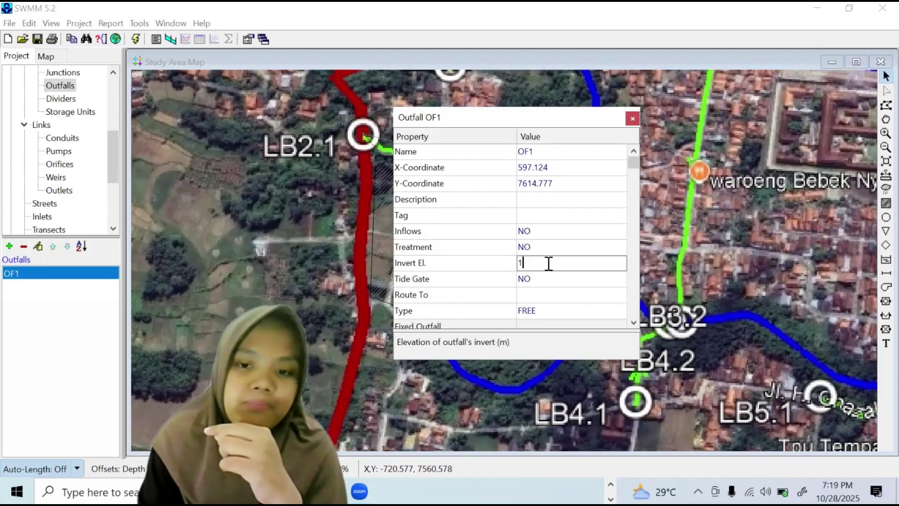
pyautogui.write('4')
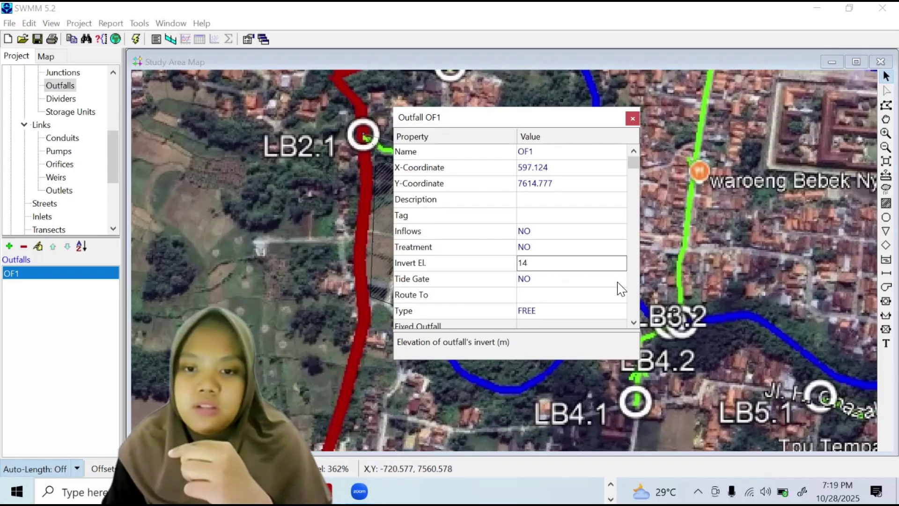
pyautogui.click(619, 286)
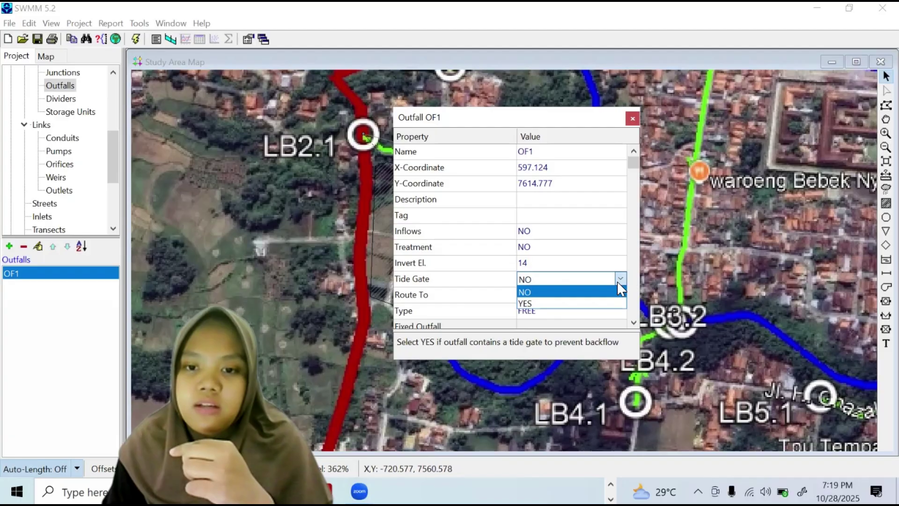
pyautogui.click(619, 284)
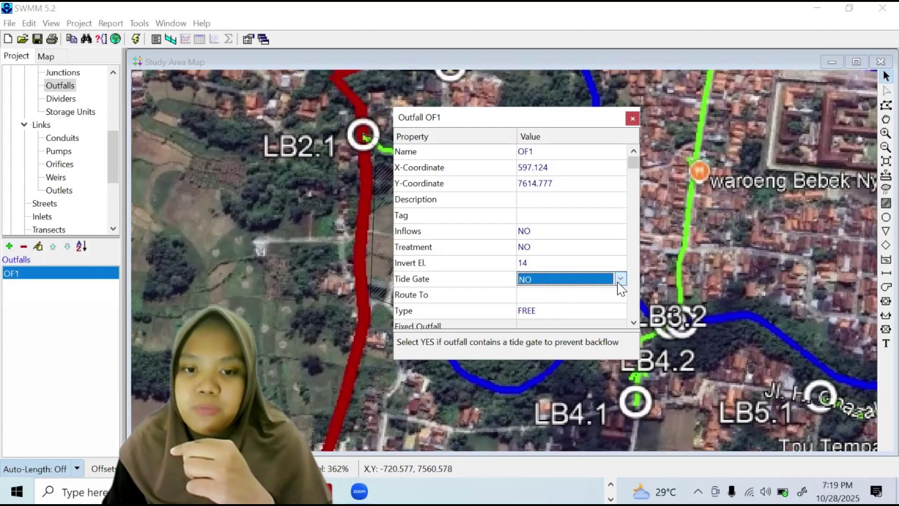
# Set the boundary condition type of outfall OF1 to NORMAL
pyautogui.scroll(-2, 604, 285)
pyautogui.scroll(-5, 599, 224)
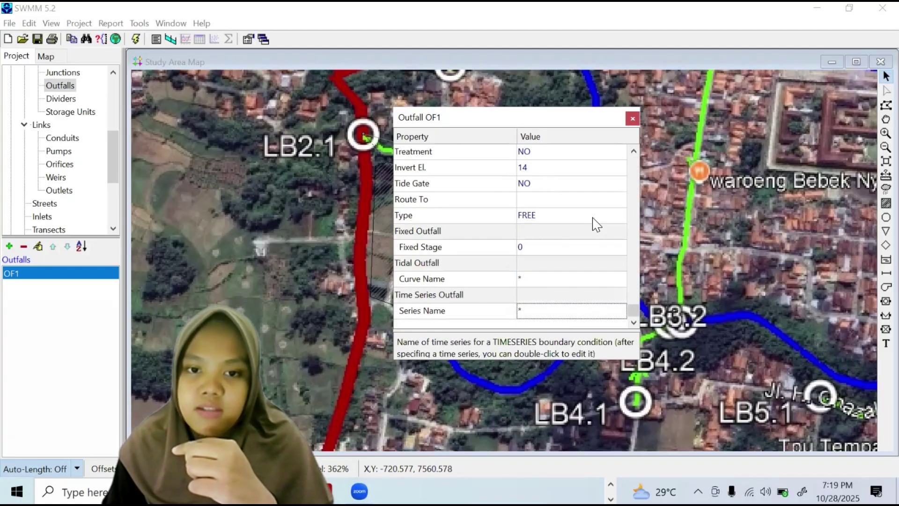
pyautogui.click(618, 220)
pyautogui.click(619, 217)
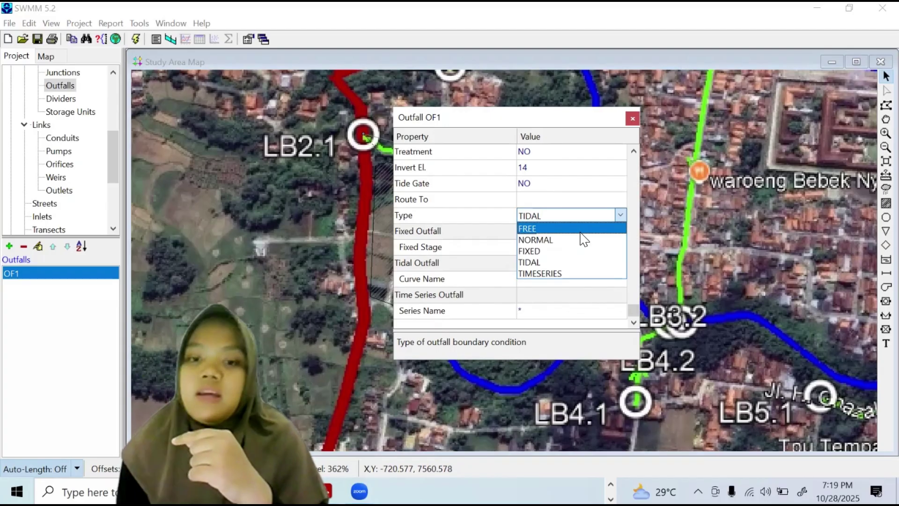
pyautogui.click(541, 239)
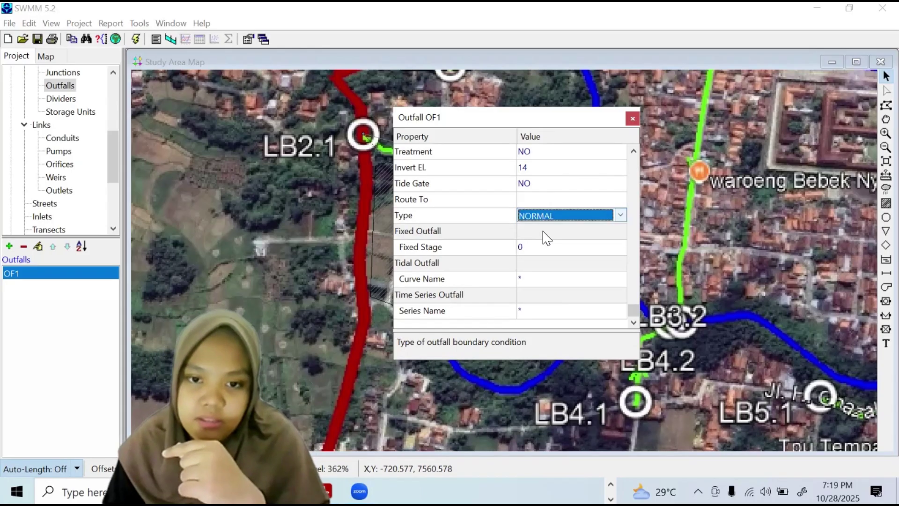
pyautogui.click(547, 238)
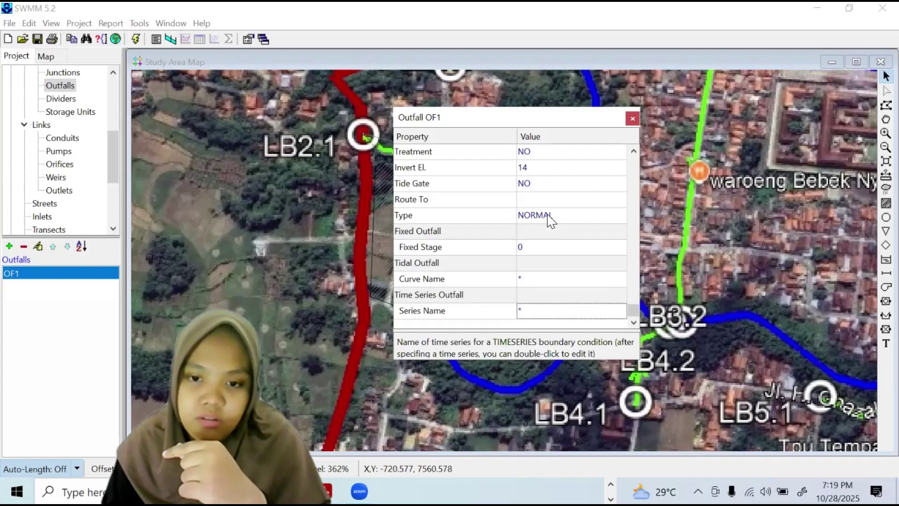
# Set the boundary condition type of outfall OF1 to FIXED with a fixed stage of 3 m
pyautogui.click(595, 218)
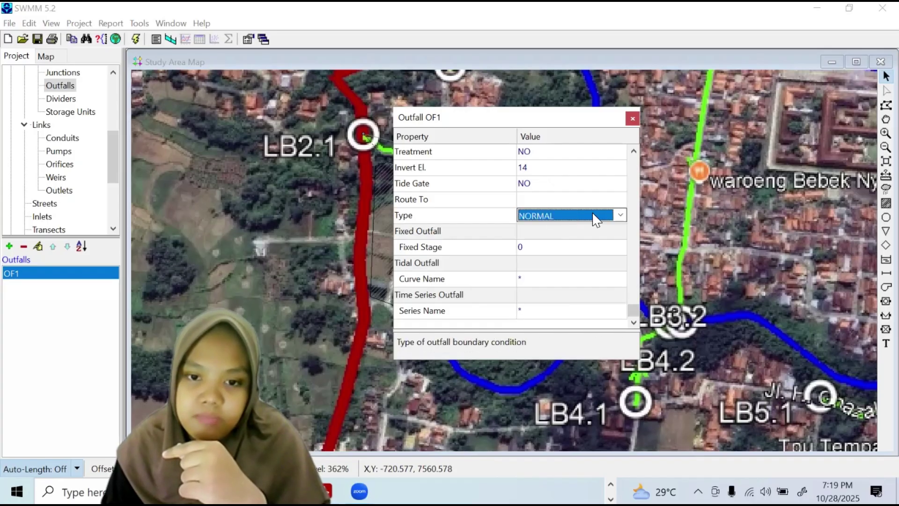
pyautogui.click(593, 215)
pyautogui.click(586, 216)
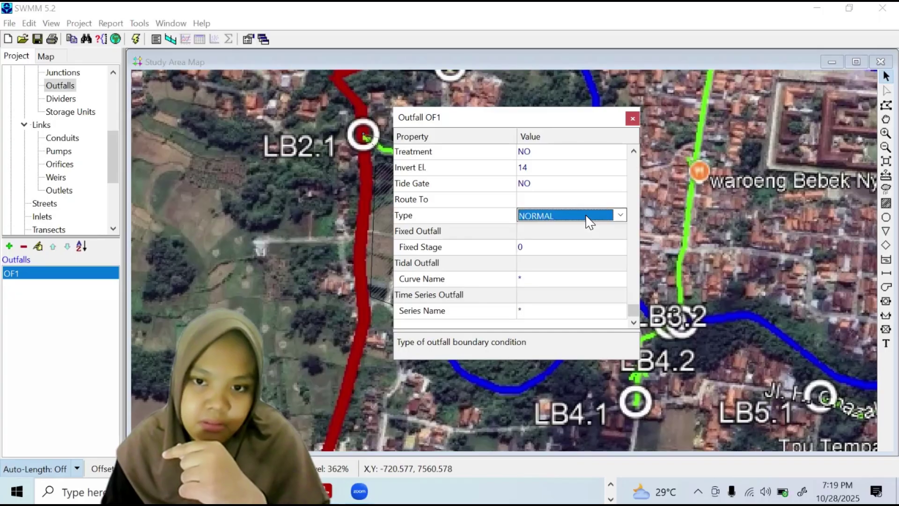
pyautogui.click(588, 218)
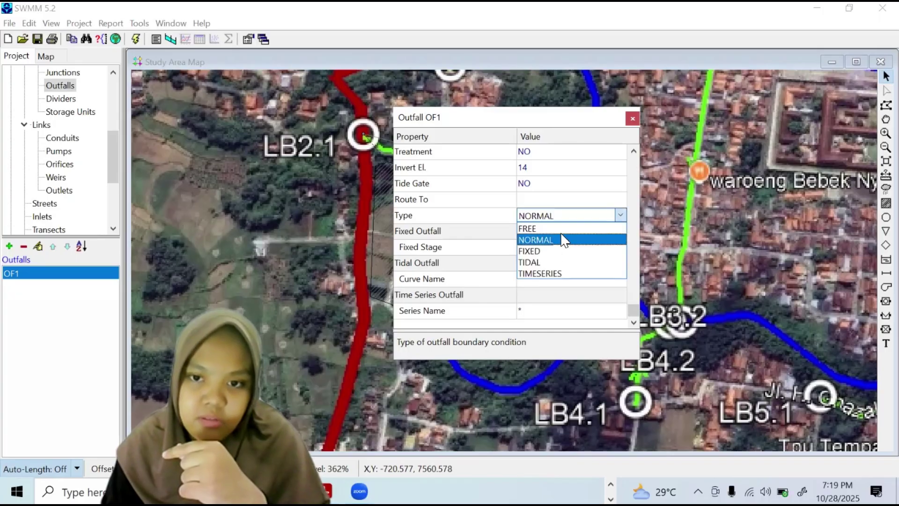
pyautogui.click(543, 252)
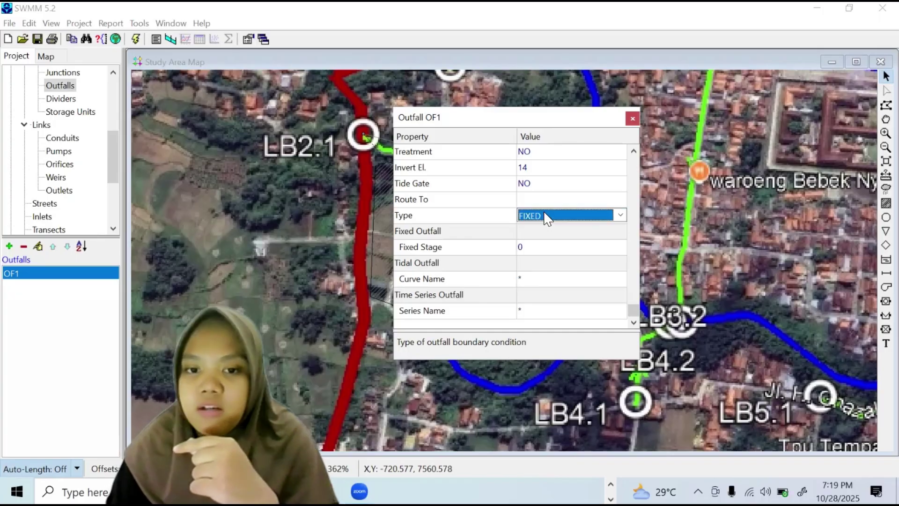
pyautogui.click(543, 245)
pyautogui.write('3')
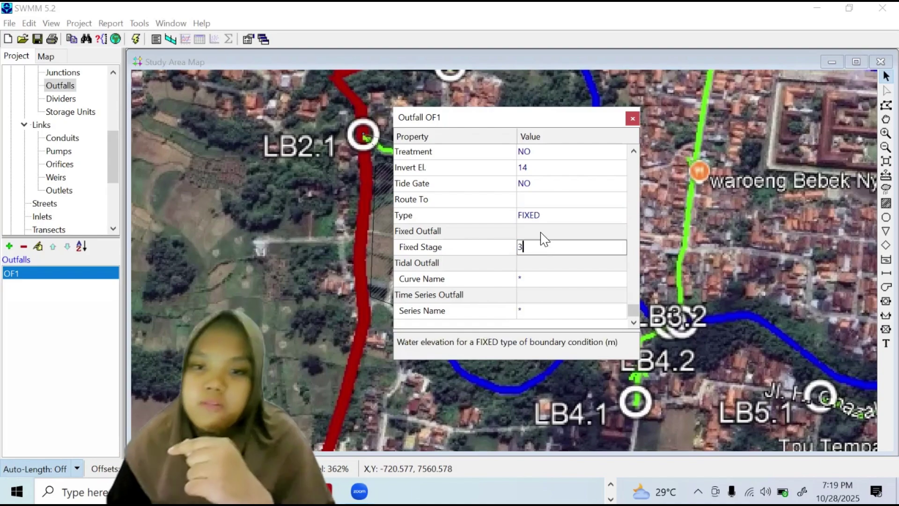
pyautogui.press('Return')
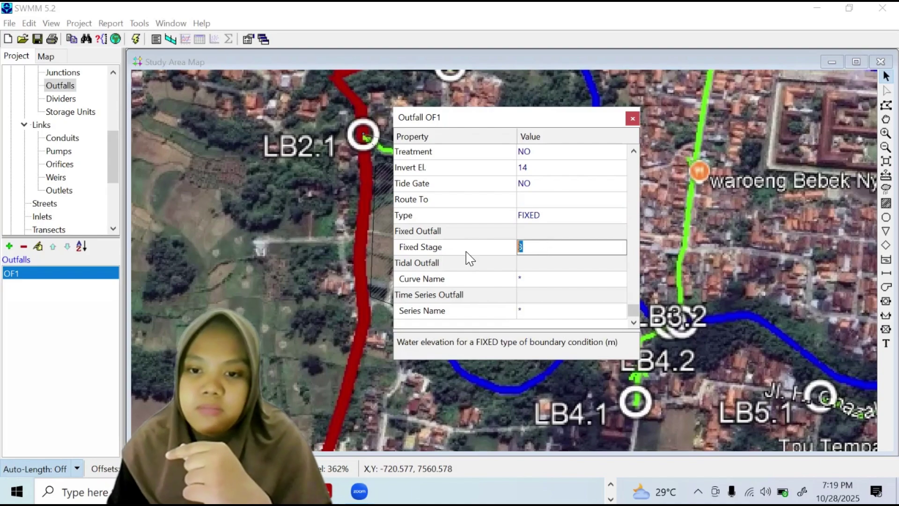
# Clear the fixed stage value of outfall OF1 and set its boundary condition type to FREE
pyautogui.press('BackSpace')
pyautogui.click(546, 220)
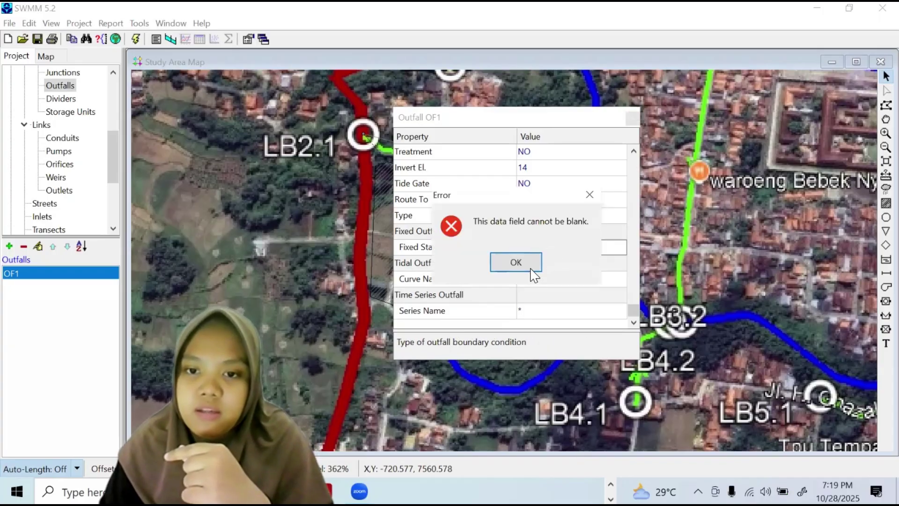
pyautogui.press('Return')
pyautogui.click(582, 220)
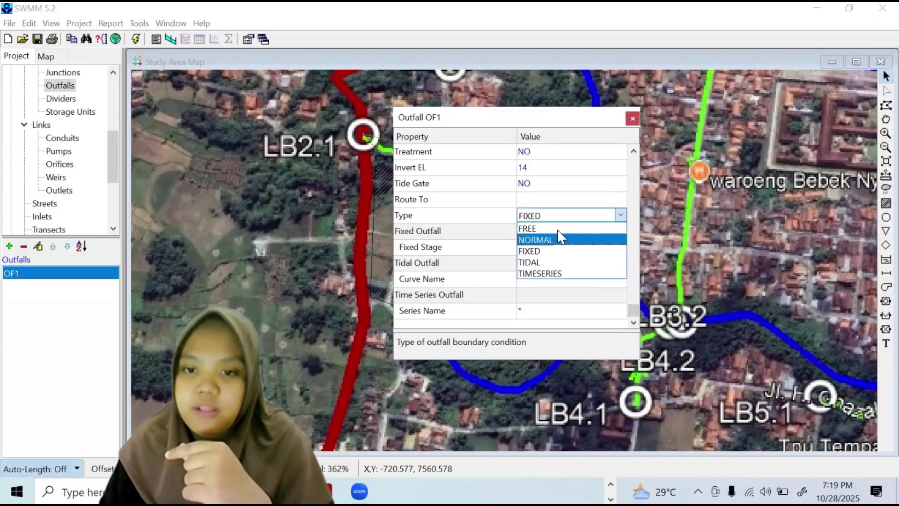
pyautogui.click(558, 230)
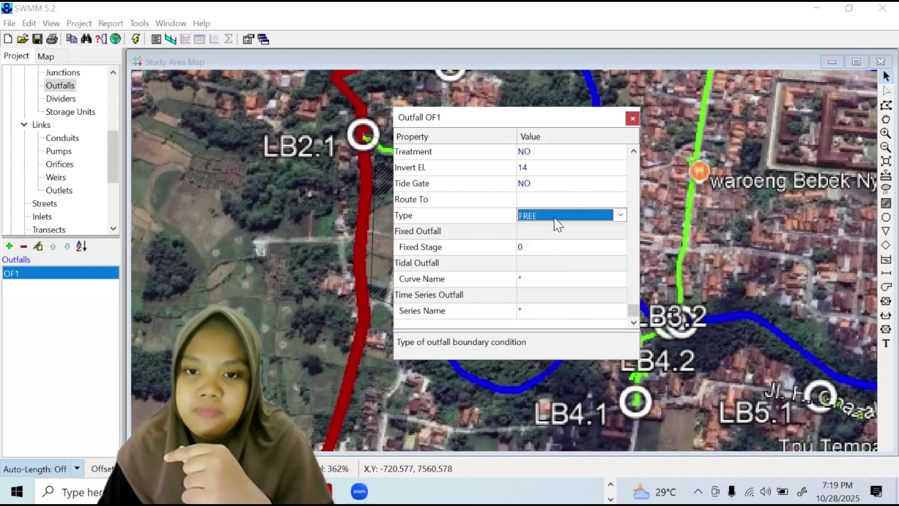
# Review the outfall's properties and the available boundary condition types, keeping FREE
pyautogui.click(557, 224)
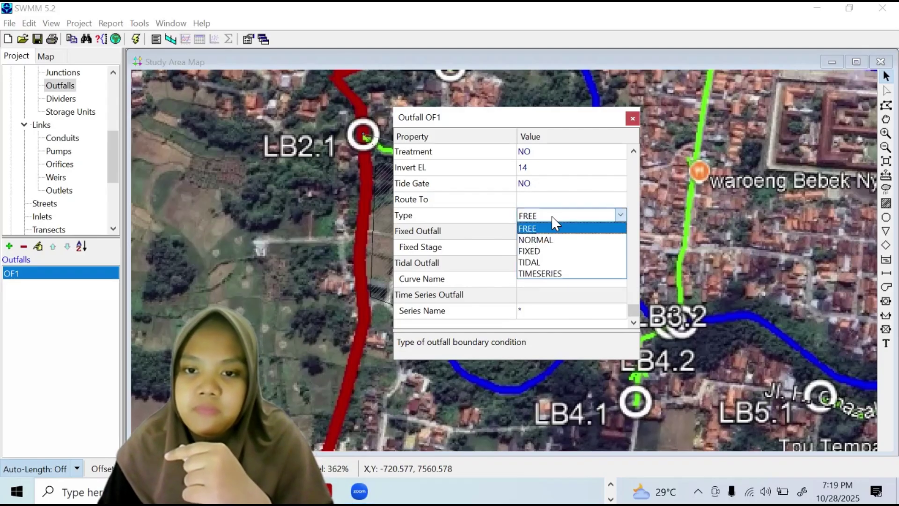
pyautogui.press('Escape')
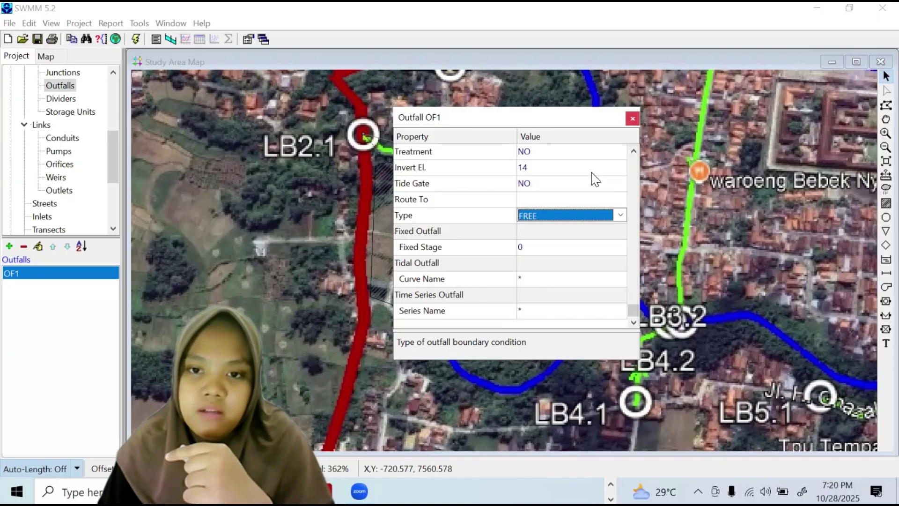
pyautogui.scroll(6, 595, 179)
pyautogui.scroll(4, 595, 180)
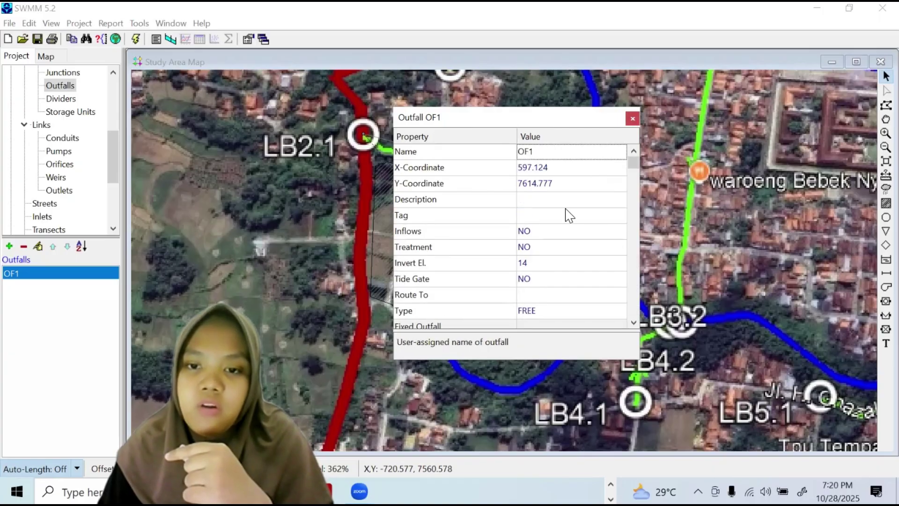
pyautogui.scroll(-10, 564, 225)
pyautogui.click(561, 218)
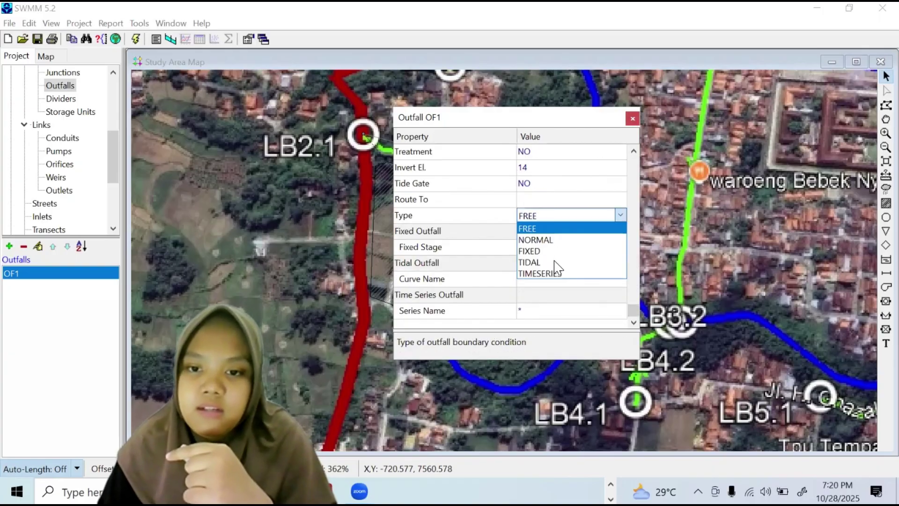
pyautogui.press('Escape')
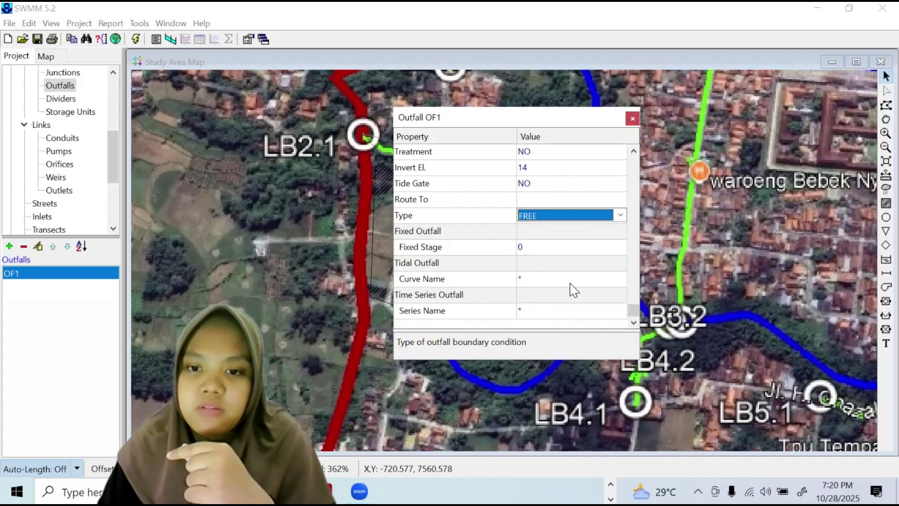
# Check the outfall's tidal curve and time series choices without assigning any, and keep the boundary condition type FREE
pyautogui.click(603, 280)
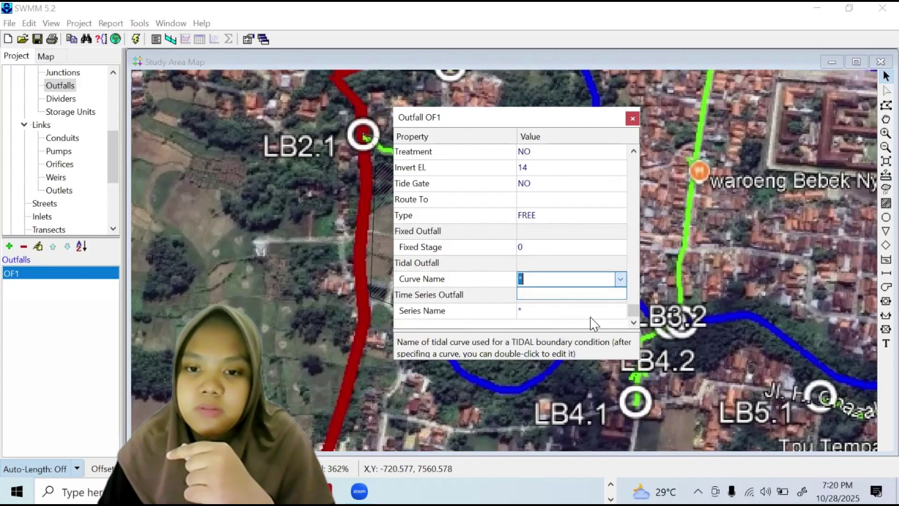
pyautogui.click(621, 312)
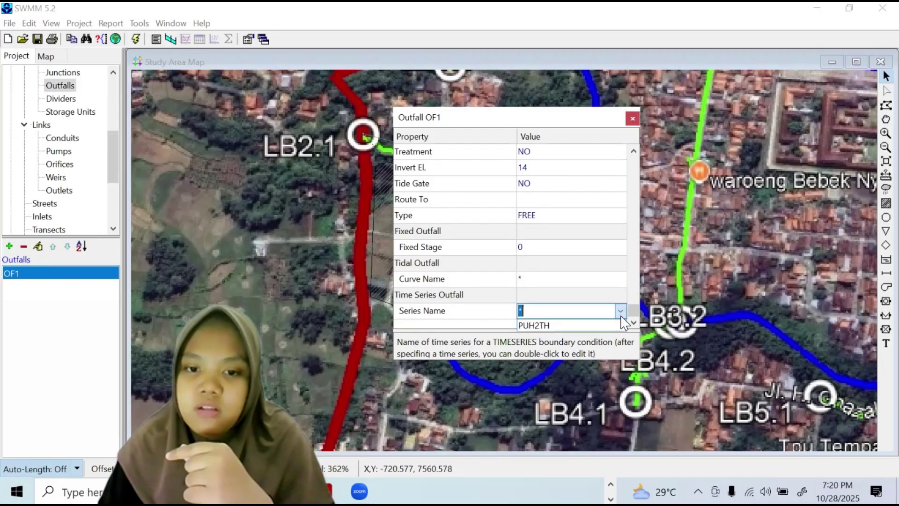
pyautogui.click(586, 311)
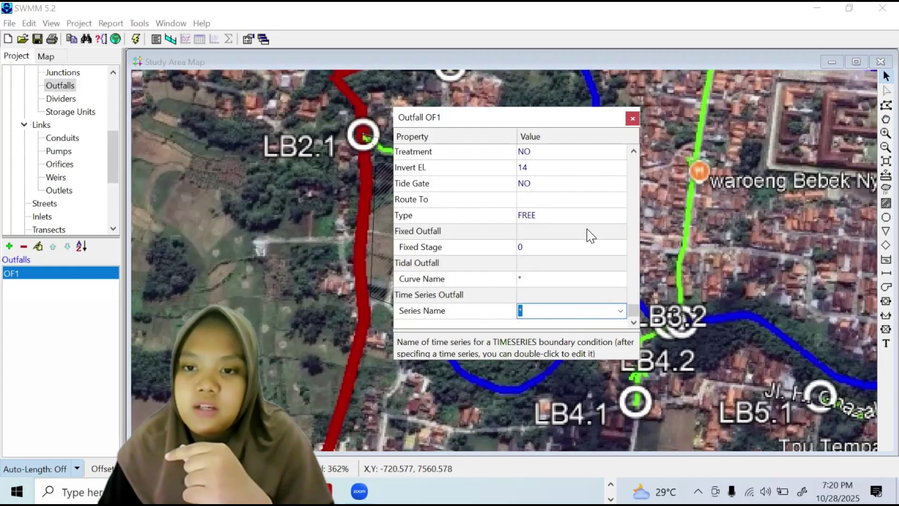
pyautogui.click(591, 215)
pyautogui.click(618, 216)
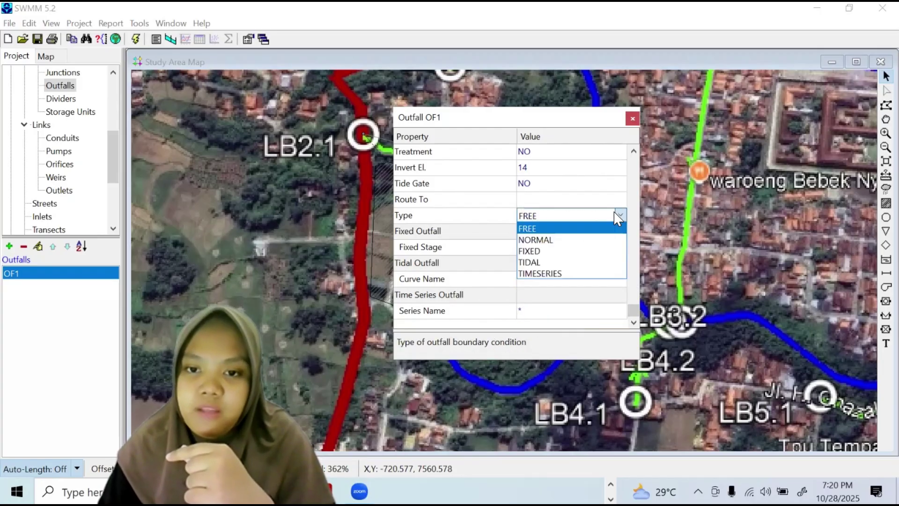
pyautogui.click(603, 229)
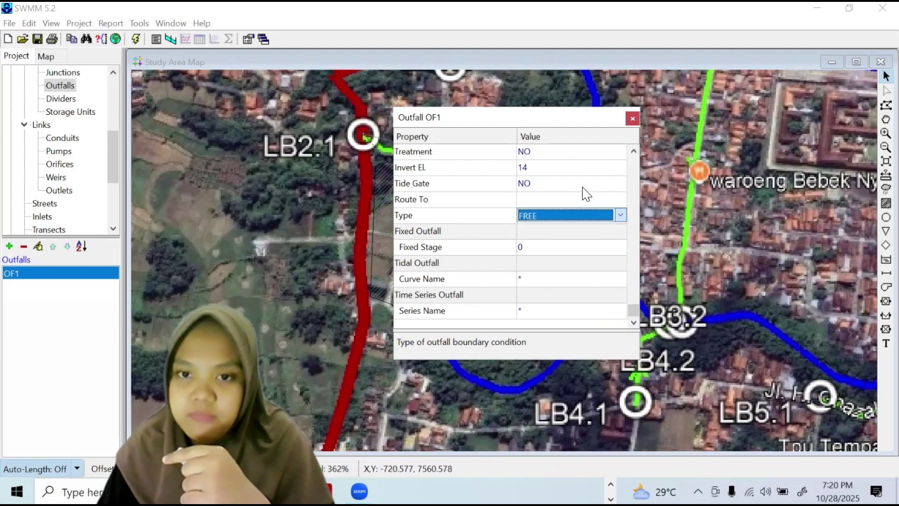
# Rename outfall OF1 as OUTFALL and close its properties
pyautogui.scroll(10, 586, 194)
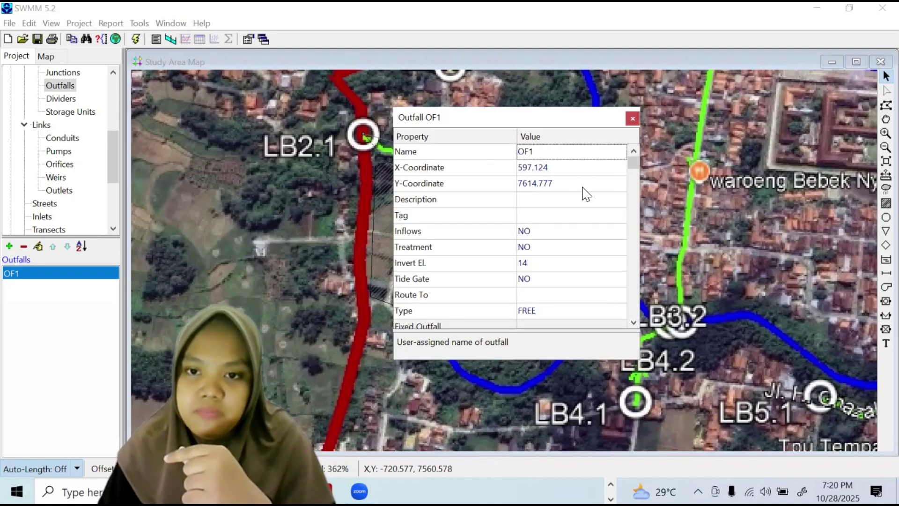
pyautogui.doubleClick(547, 147)
pyautogui.press('BackSpace')
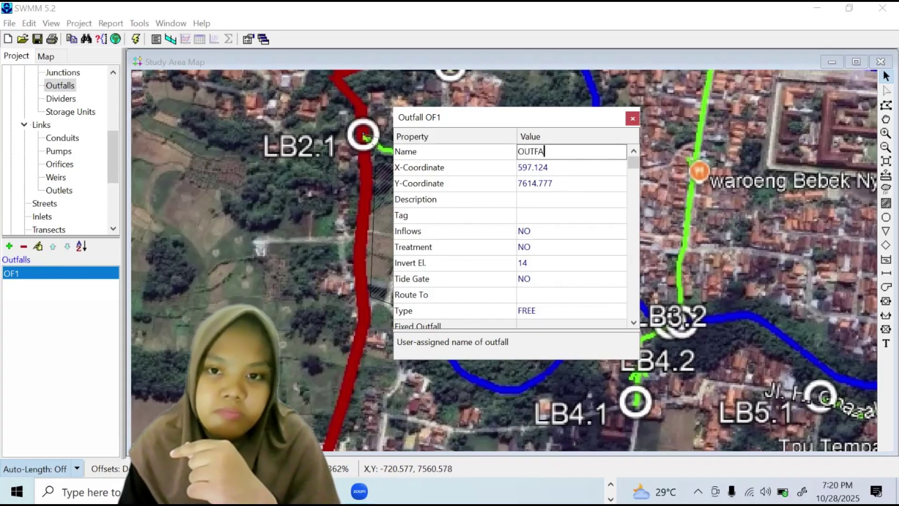
pyautogui.press('BackSpace')
pyautogui.write('LL')
pyautogui.press('Return')
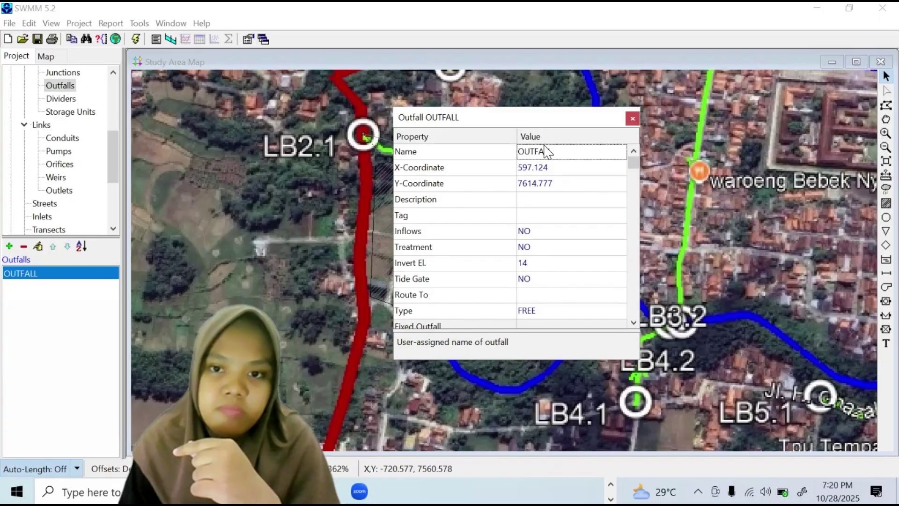
pyautogui.click(632, 119)
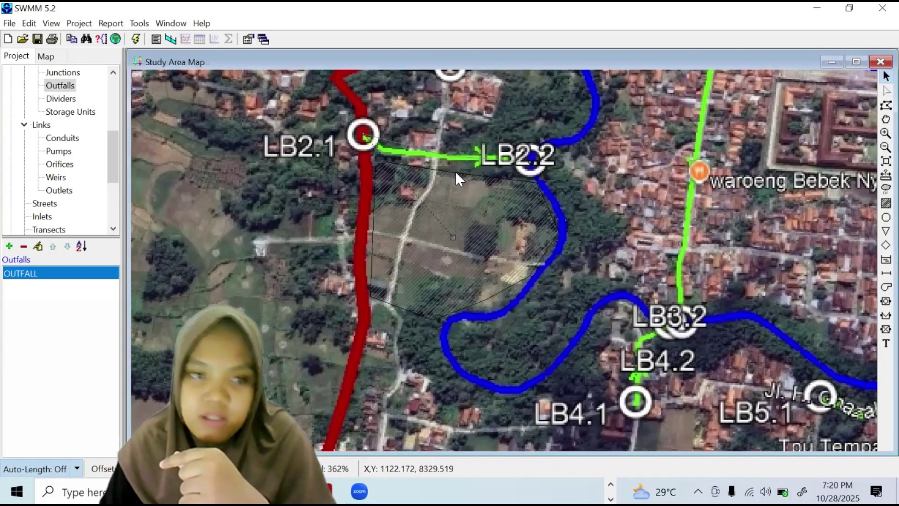
# Draw a conduit from junction LB2.2 to the outfall and name it SS_BASAR_2
pyautogui.click(62, 138)
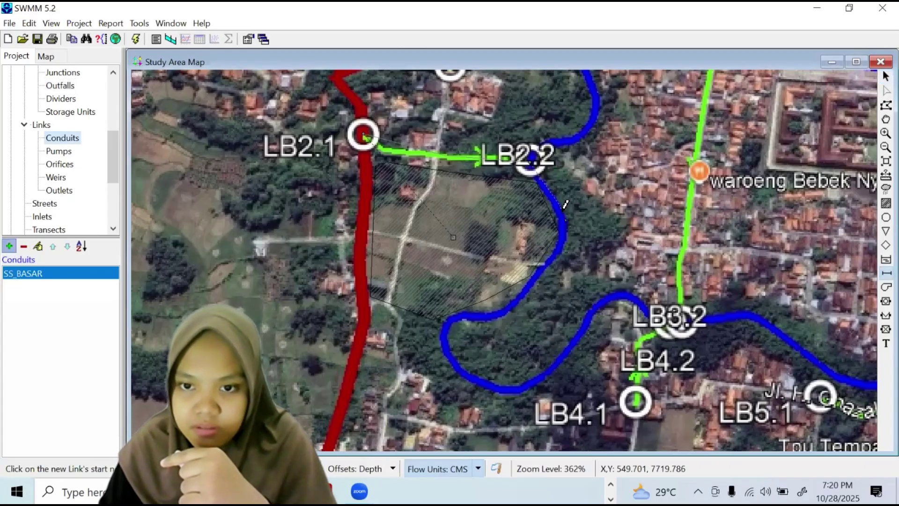
pyautogui.click(571, 218)
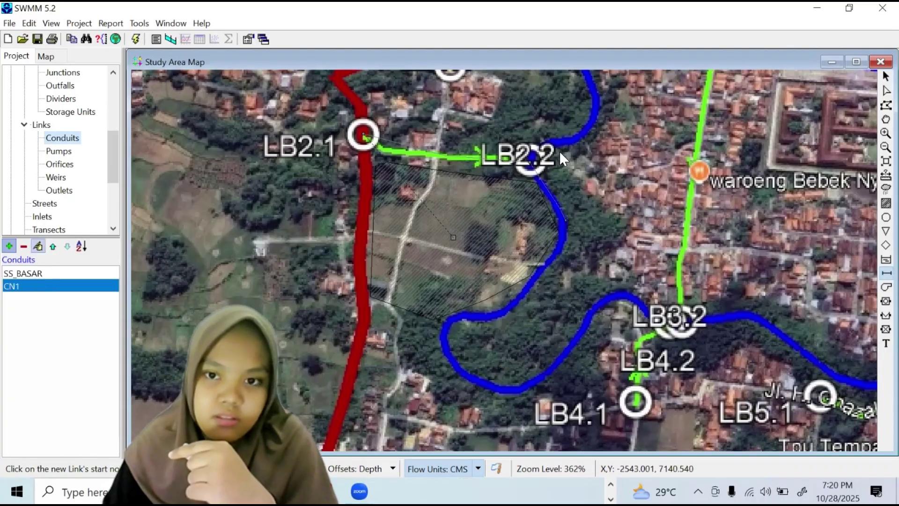
pyautogui.doubleClick(545, 157)
pyautogui.press('BackSpace')
pyautogui.press('BackSpace')
pyautogui.press('BackSpace')
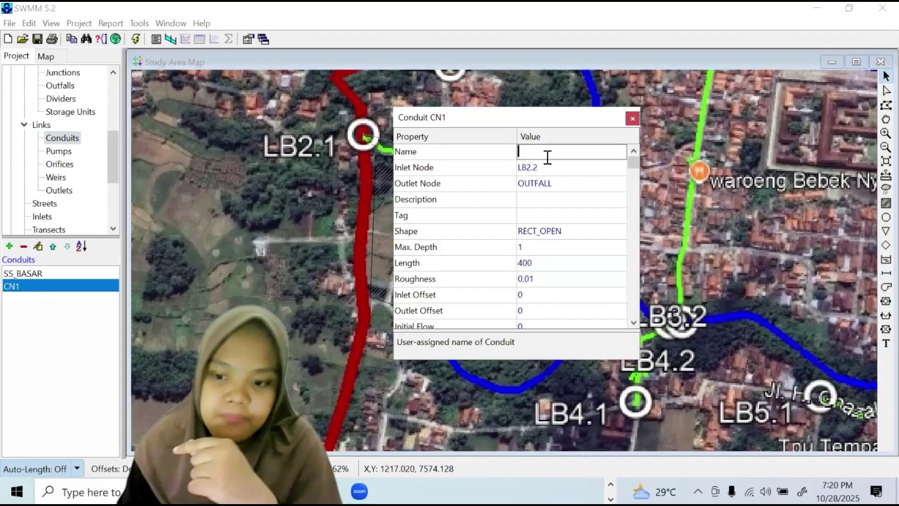
pyautogui.write('SS_BASA')
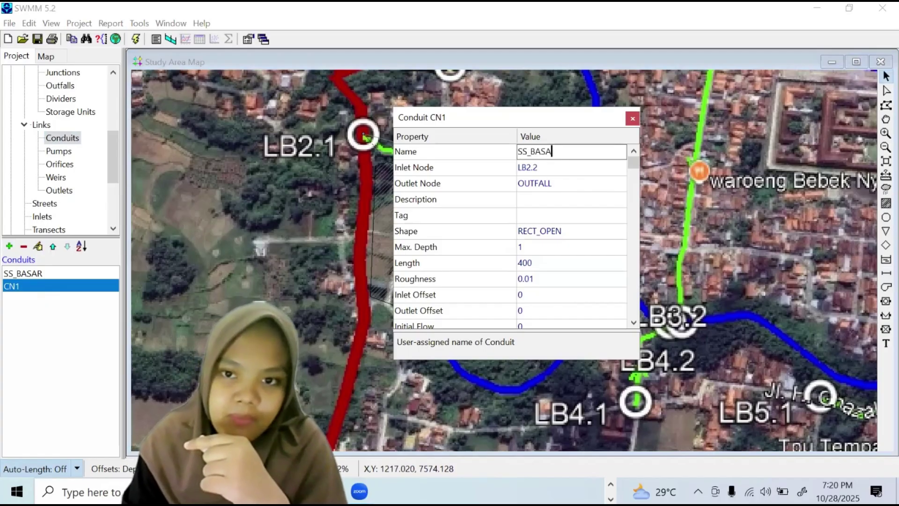
pyautogui.write('R_')
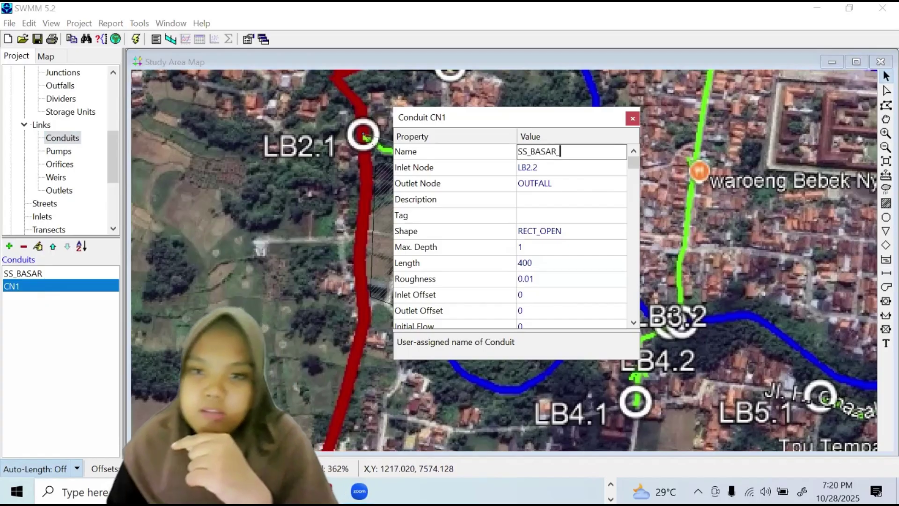
pyautogui.write('2')
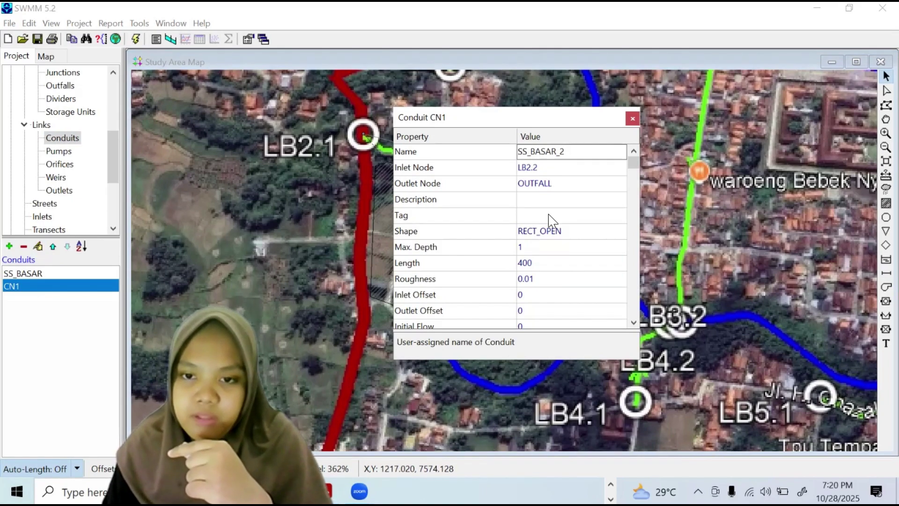
pyautogui.click(617, 234)
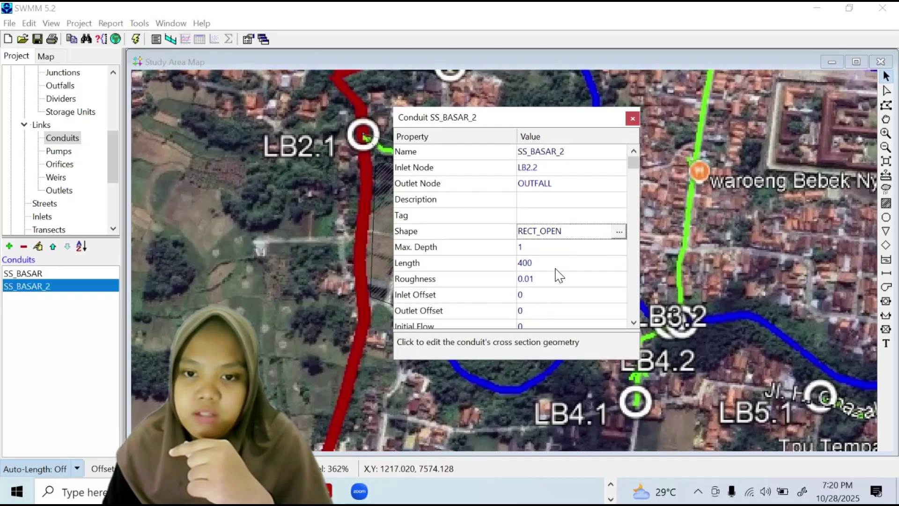
# Set conduit SS_BASAR_2's length to 100 m and its roughness to 0.013, and close its properties
pyautogui.click(548, 269)
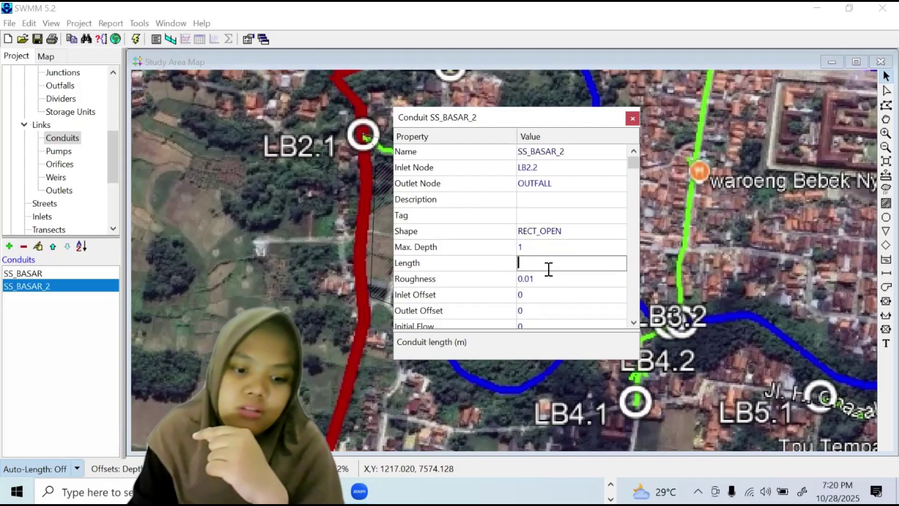
pyautogui.write('100')
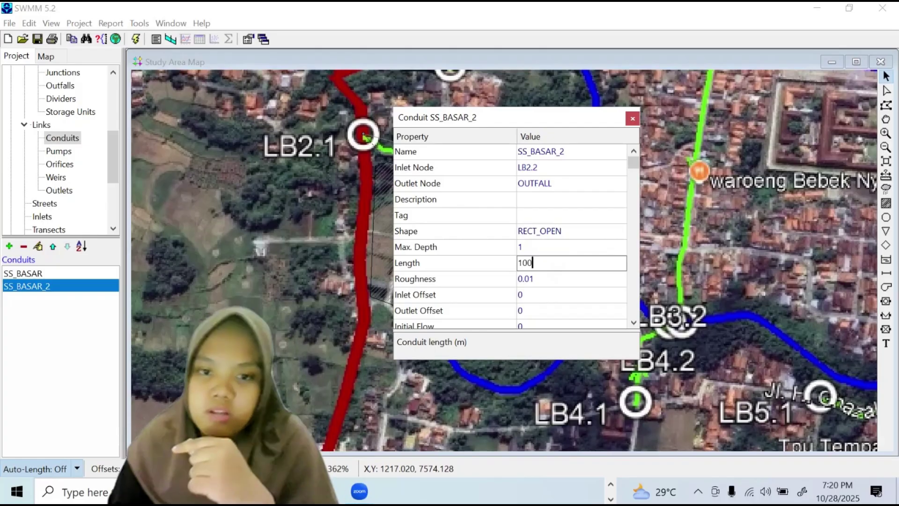
pyautogui.click(548, 278)
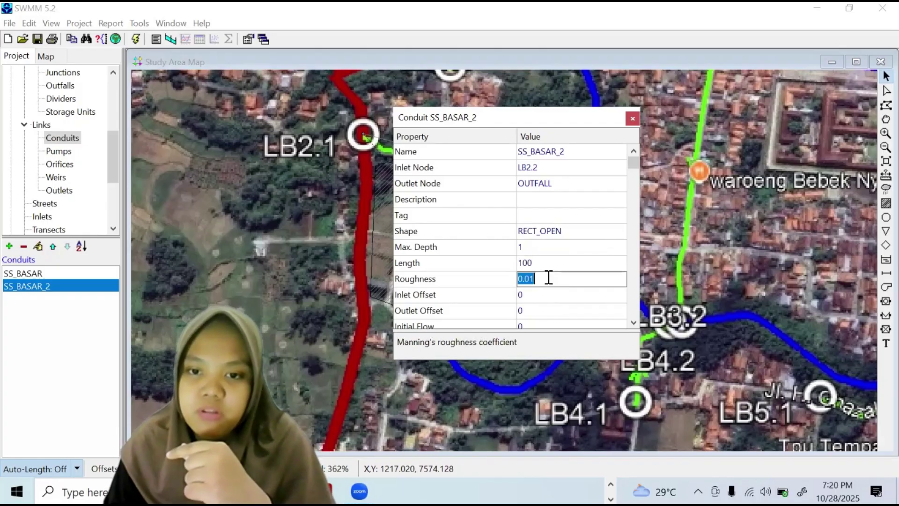
pyautogui.click(549, 278)
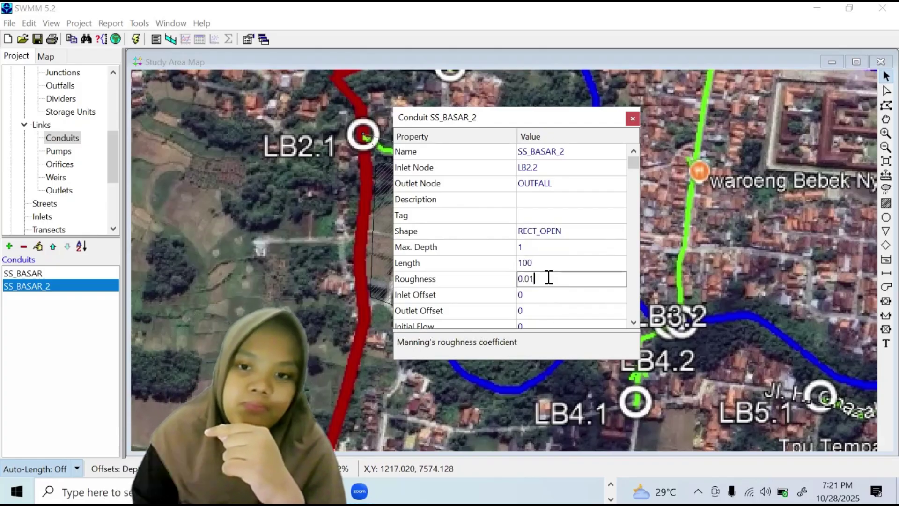
pyautogui.write('3')
pyautogui.press('Return')
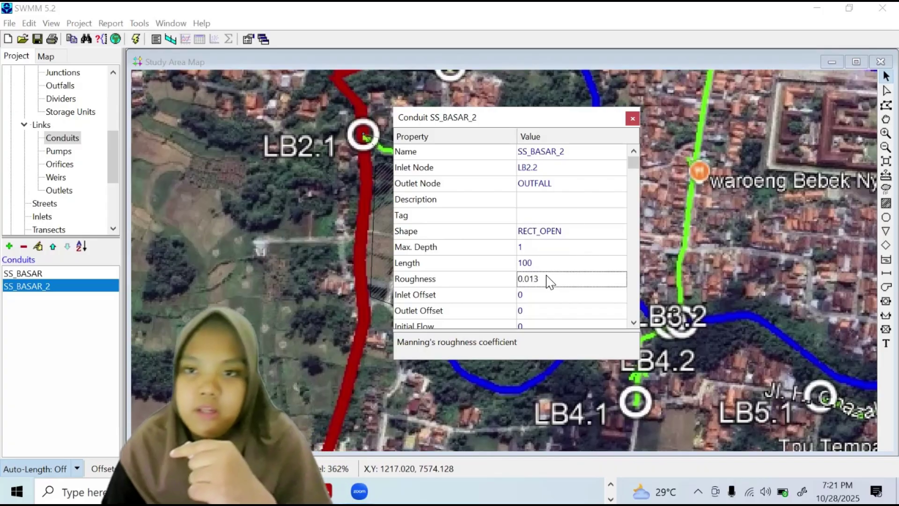
pyautogui.click(633, 119)
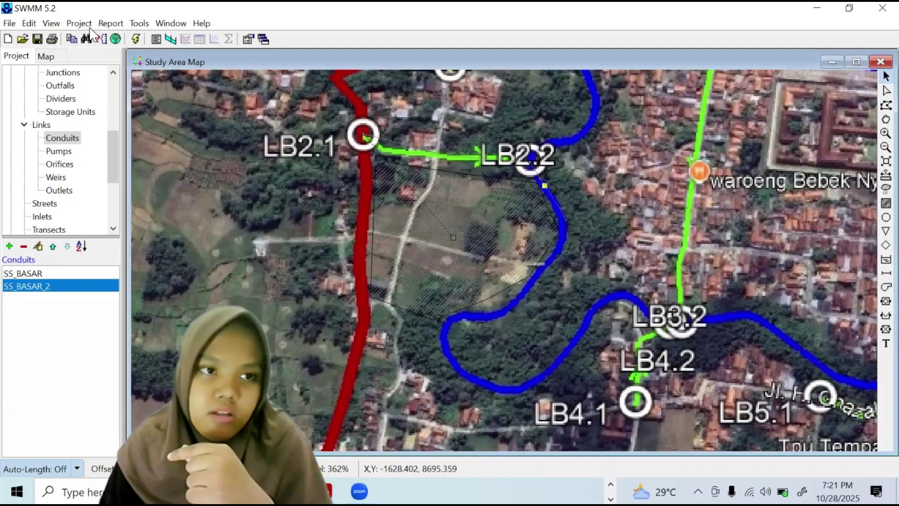
# Unload the backdrop image from the study area map
pyautogui.hotkey('alt', 'v')
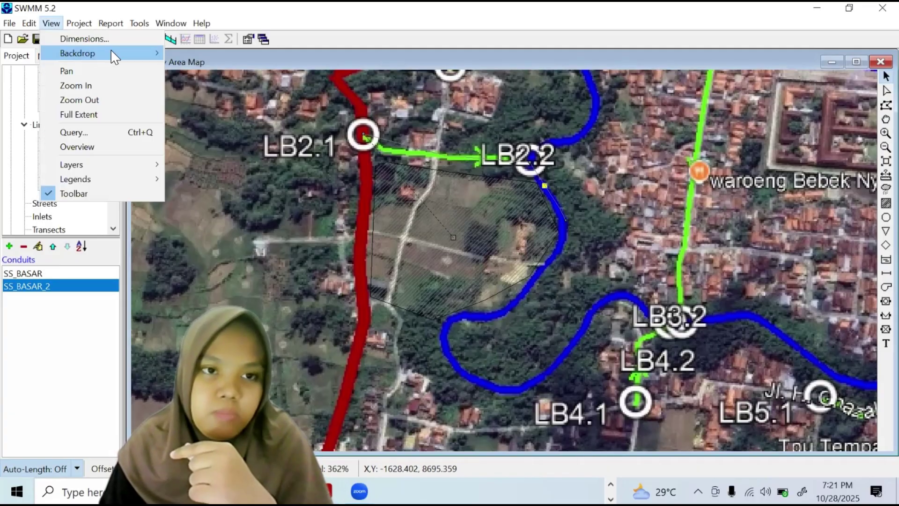
pyautogui.moveTo(113, 55)
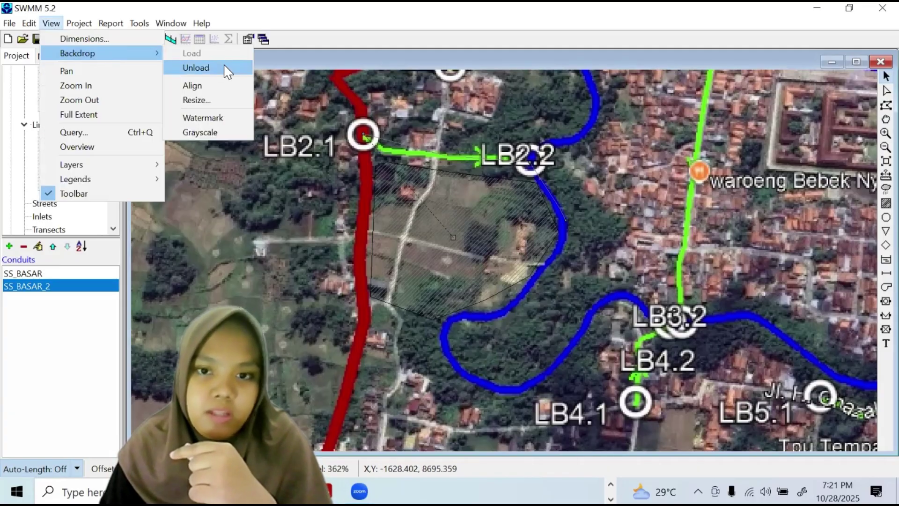
pyautogui.press('Return')
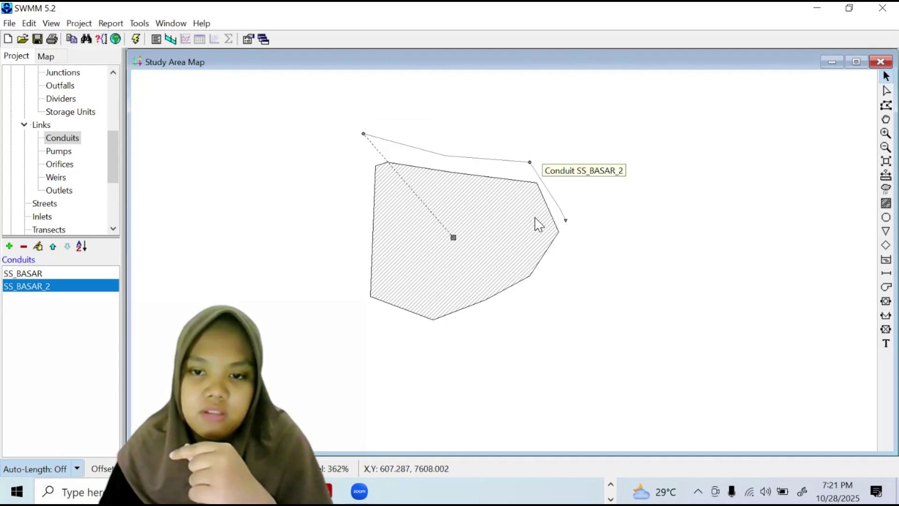
# Turn on map annotations for rain gage, subcatchment, node and link IDs in the study area map options
pyautogui.rightClick(188, 160)
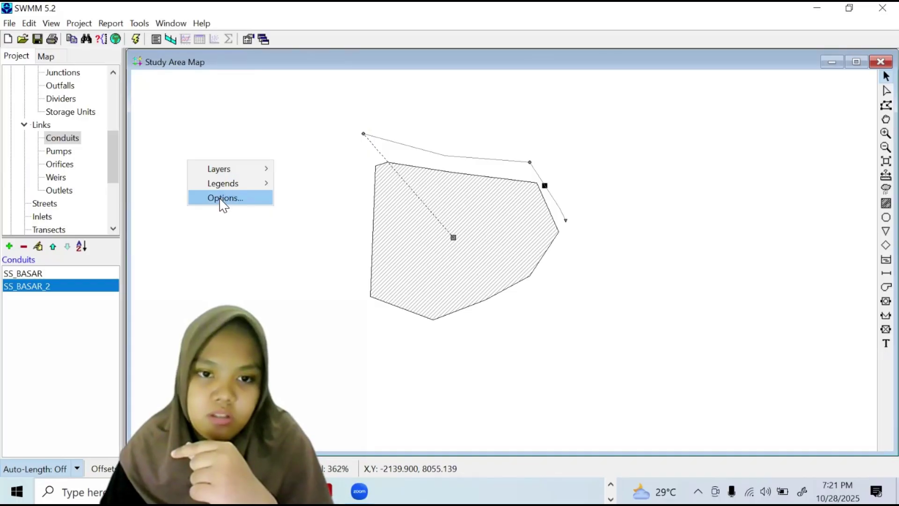
pyautogui.click(223, 199)
pyautogui.click(384, 188)
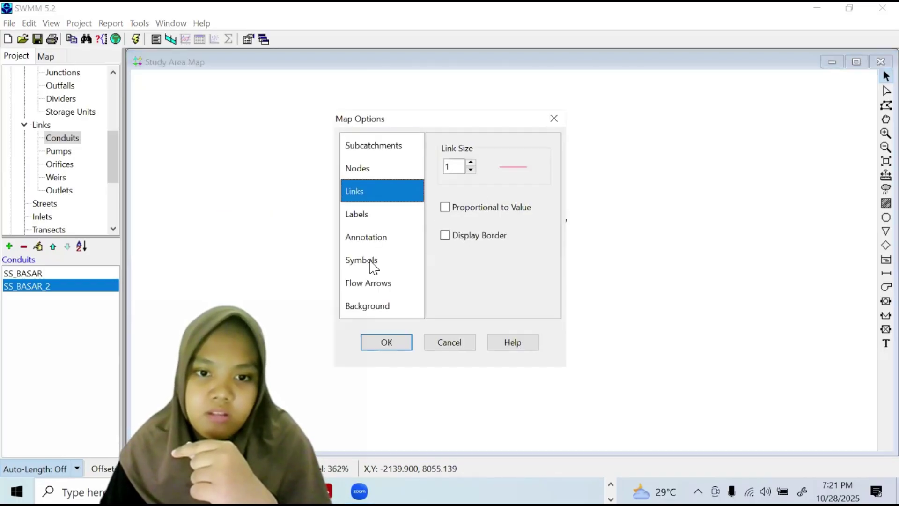
pyautogui.click(372, 265)
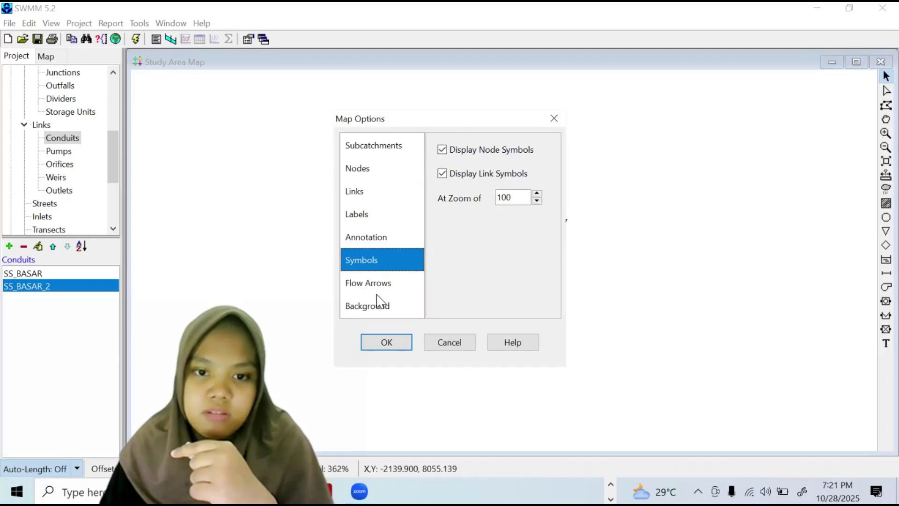
pyautogui.click(368, 215)
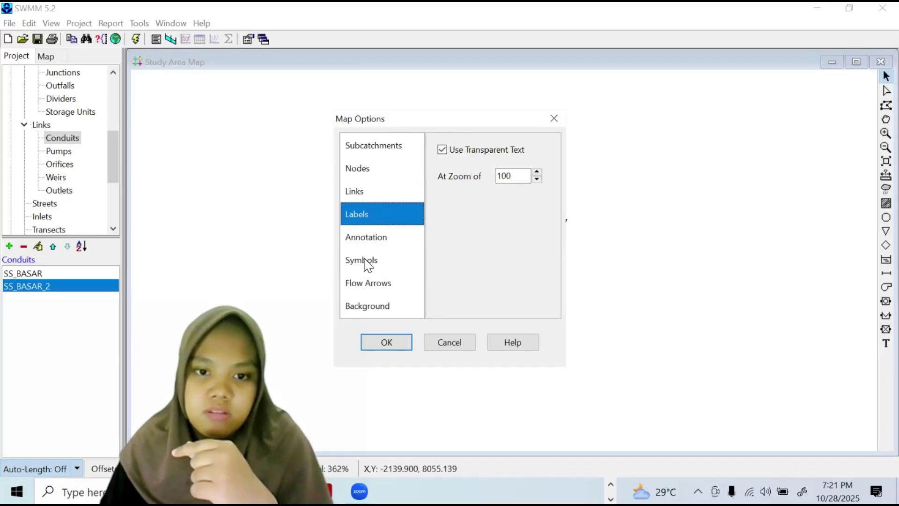
pyautogui.click(368, 265)
pyautogui.click(367, 235)
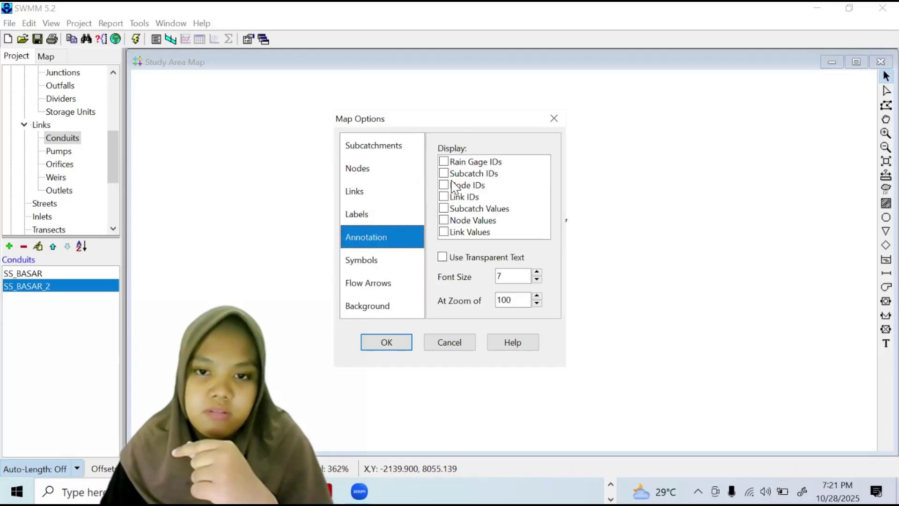
pyautogui.click(445, 162)
pyautogui.click(445, 173)
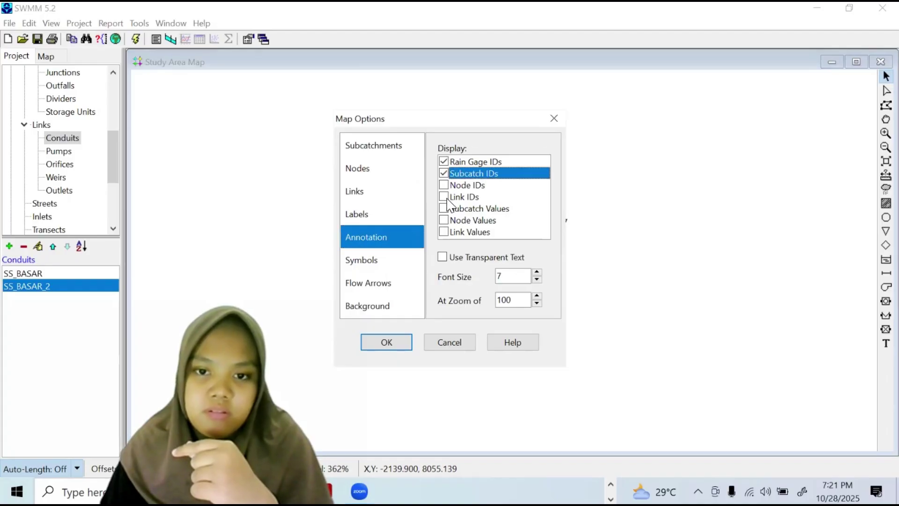
pyautogui.click(444, 185)
pyautogui.click(444, 197)
# Turn on map annotations for subcatchment, node and link values, and apply the map options
pyautogui.click(443, 208)
pyautogui.click(443, 220)
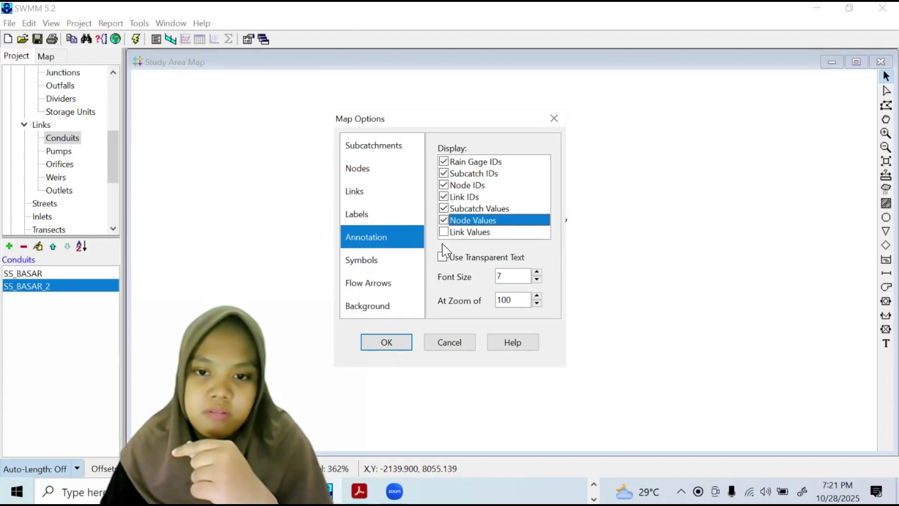
pyautogui.press('Down')
pyautogui.press('space')
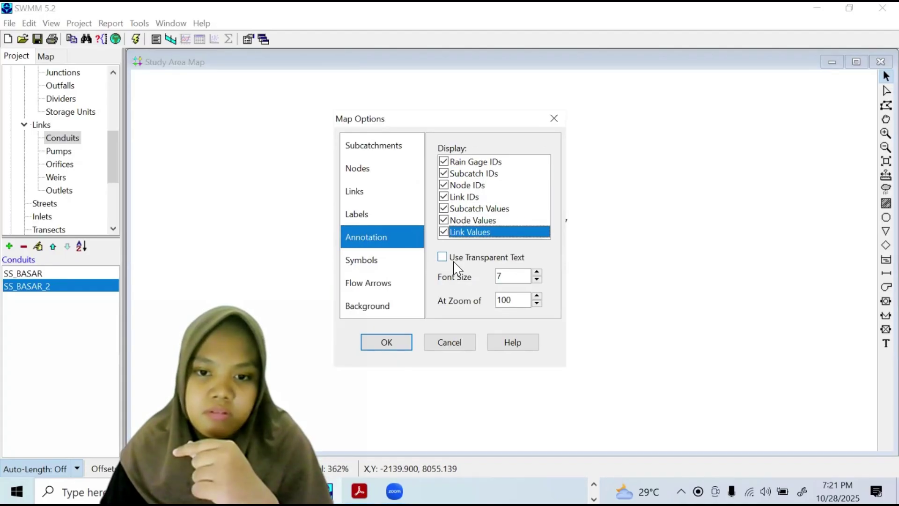
pyautogui.click(396, 346)
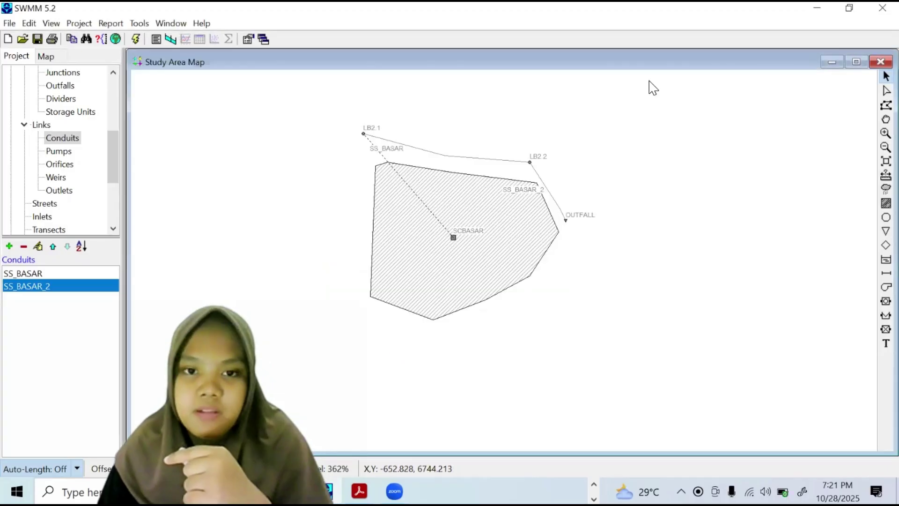
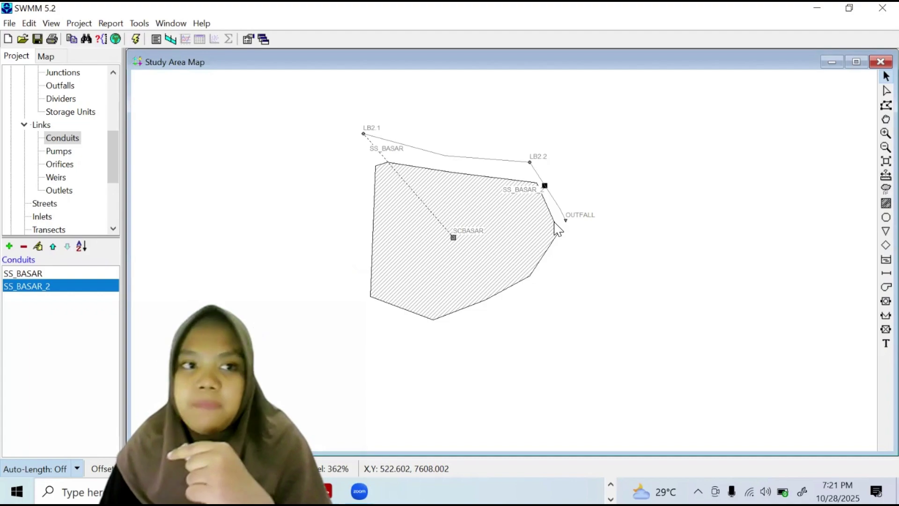
# Run the simulation, dismiss its run status report, and clear the conduit selection on the map
pyautogui.click(136, 40)
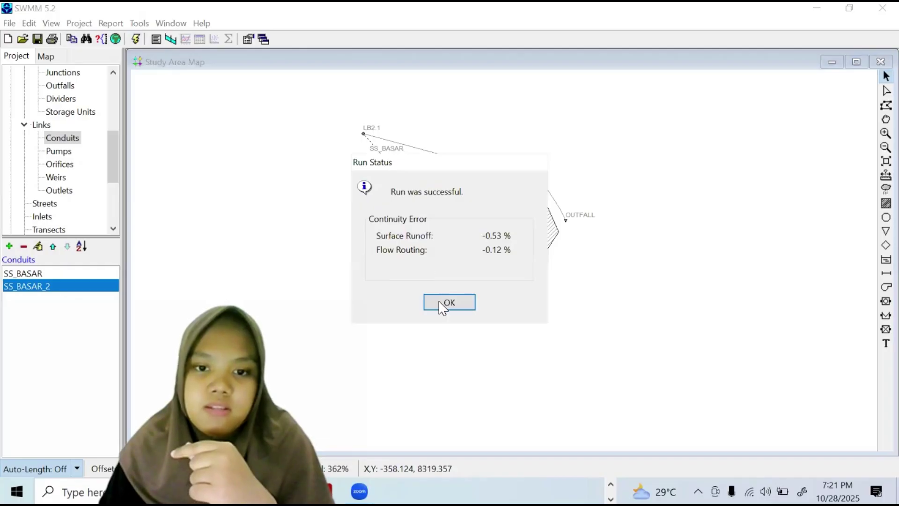
pyautogui.click(442, 304)
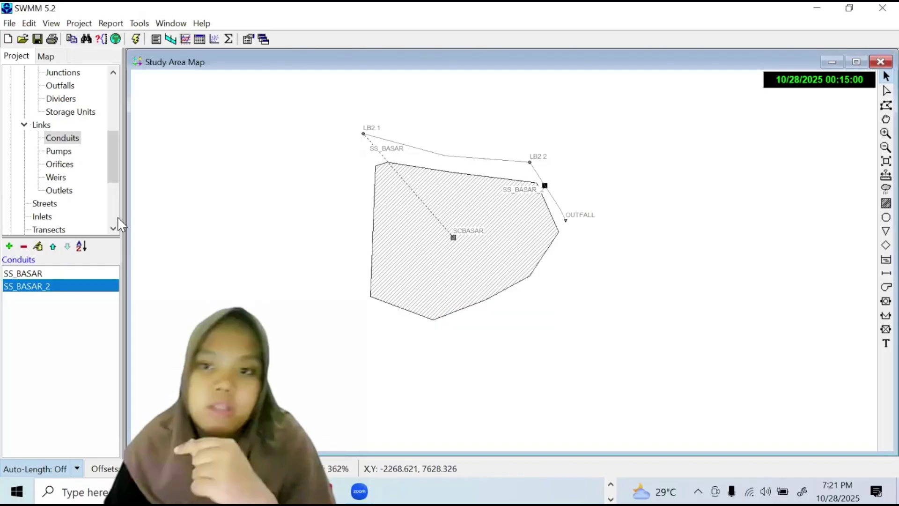
pyautogui.click(296, 130)
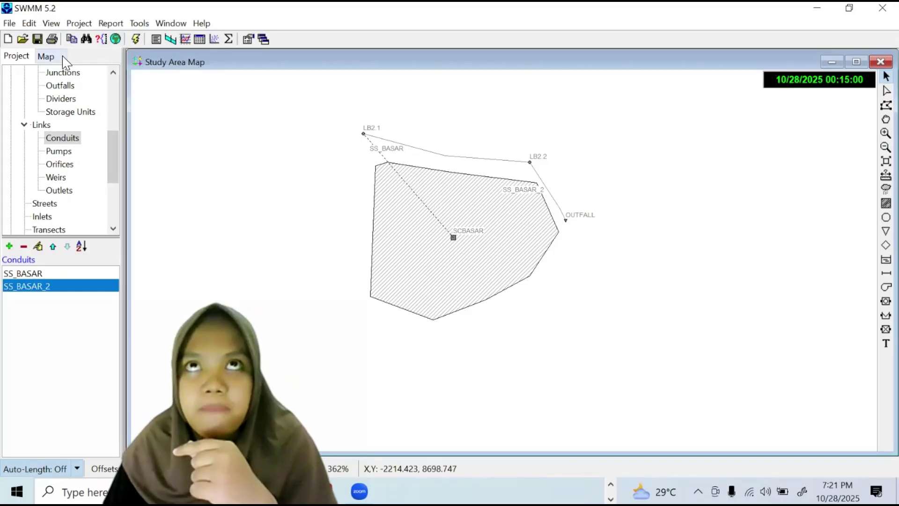
# Set the map's link theme to Max Capacity and inspect the value on conduit SS_BASAR
pyautogui.click(47, 56)
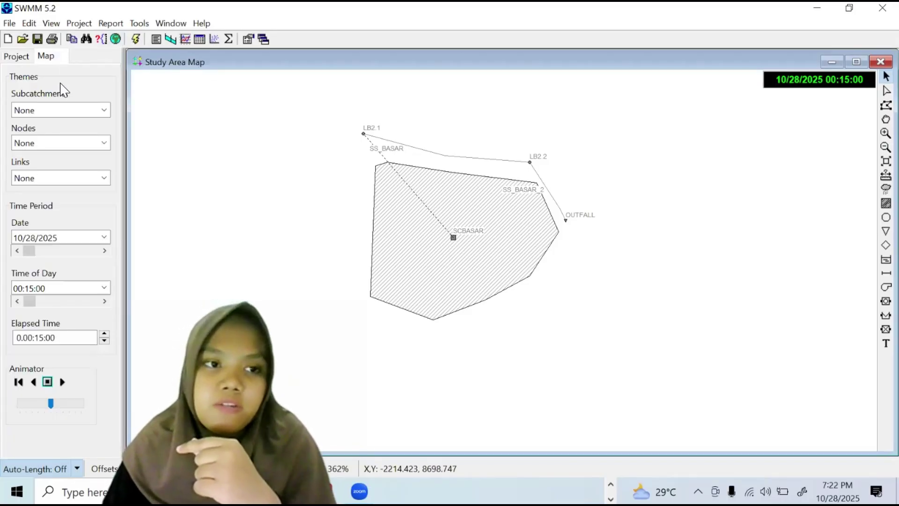
pyautogui.click(55, 179)
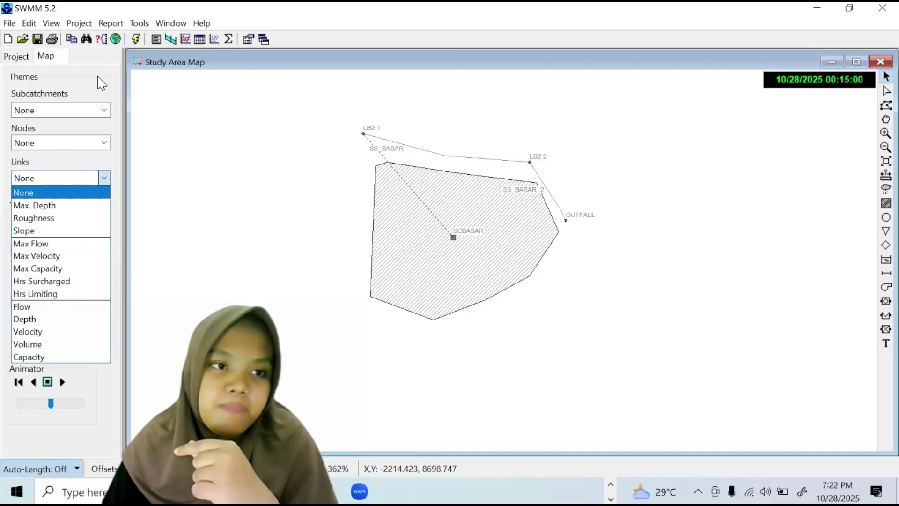
pyautogui.click(63, 71)
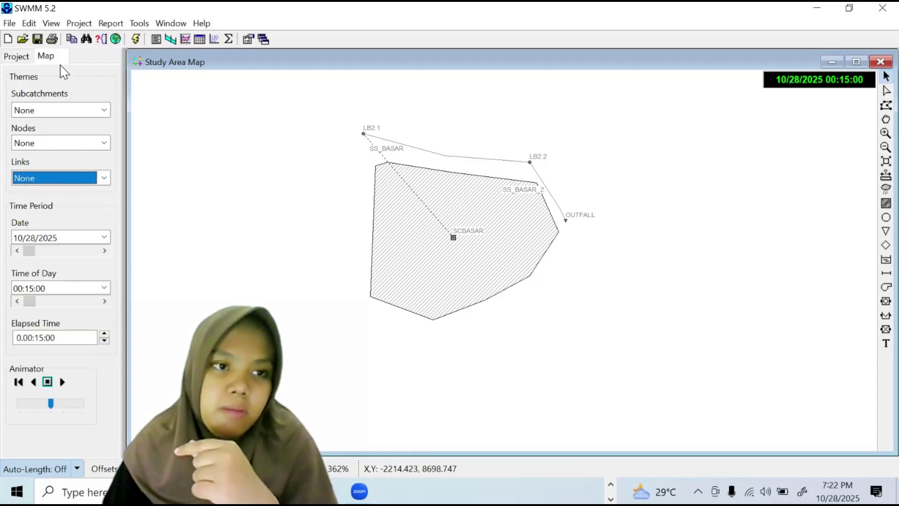
pyautogui.click(47, 182)
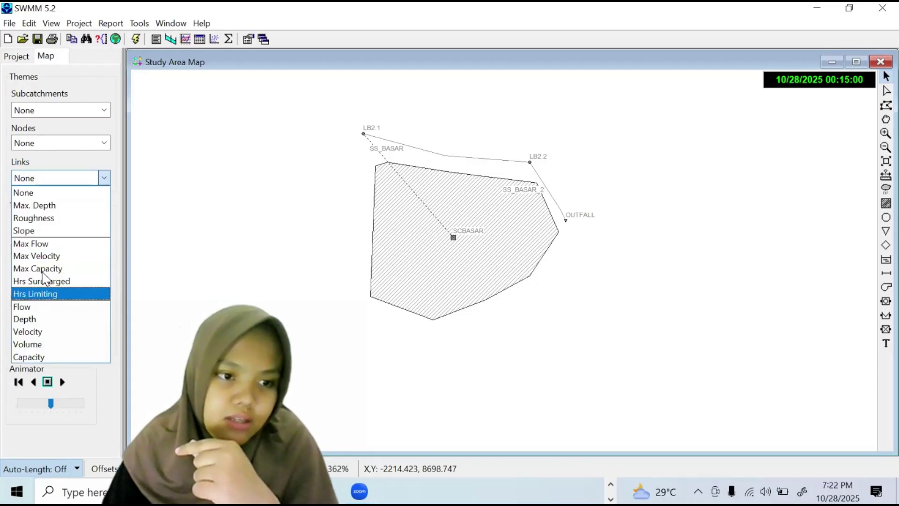
pyautogui.click(43, 269)
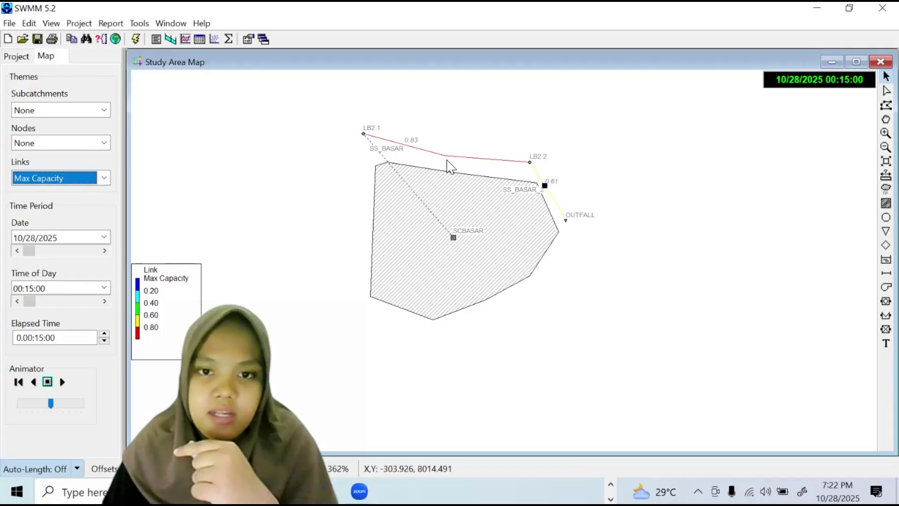
pyautogui.moveTo(451, 165)
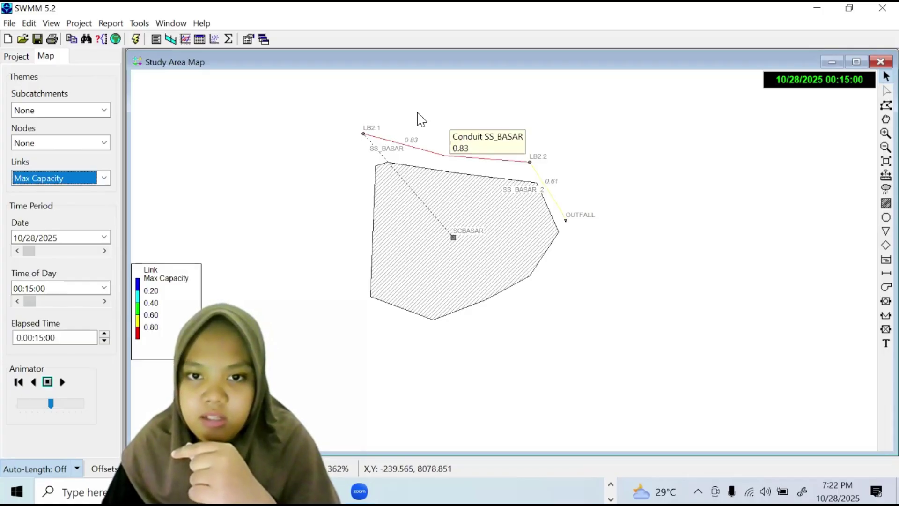
# Review the map options for labels, symbols, flow arrows, annotation and links, and close them
pyautogui.rightClick(303, 159)
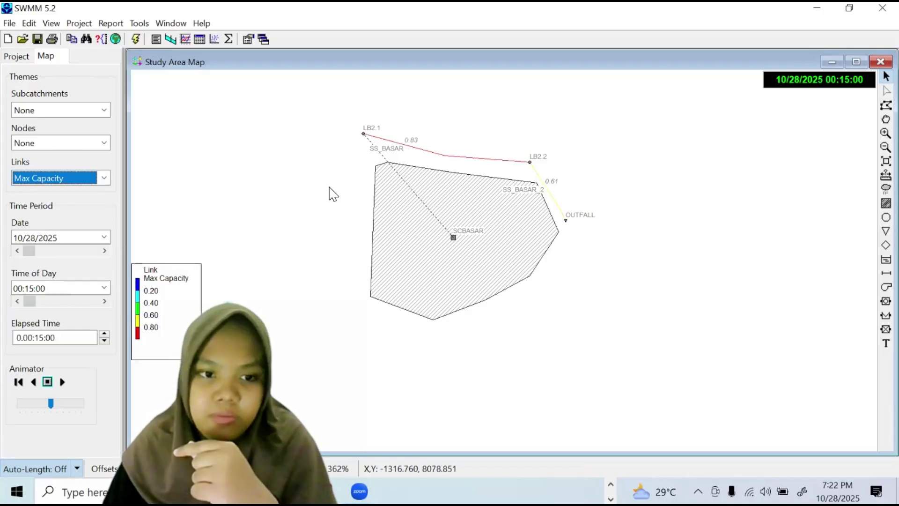
pyautogui.click(335, 197)
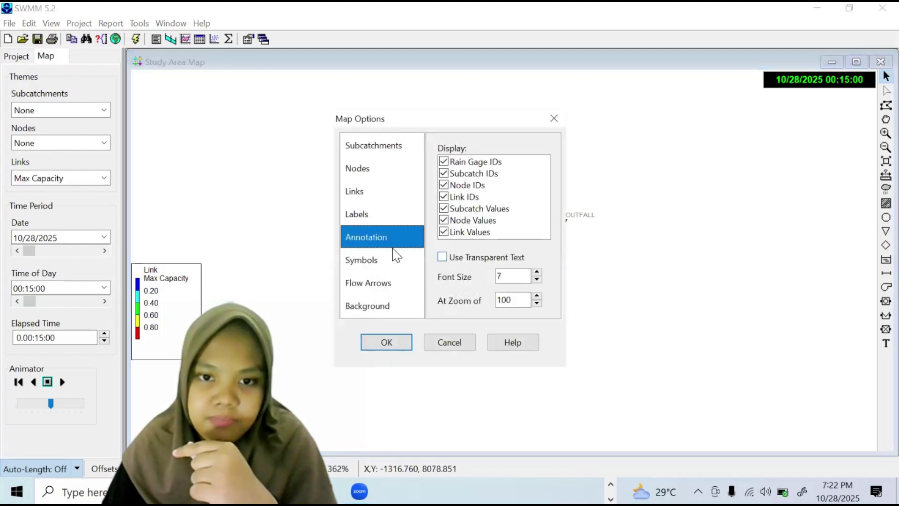
pyautogui.click(389, 221)
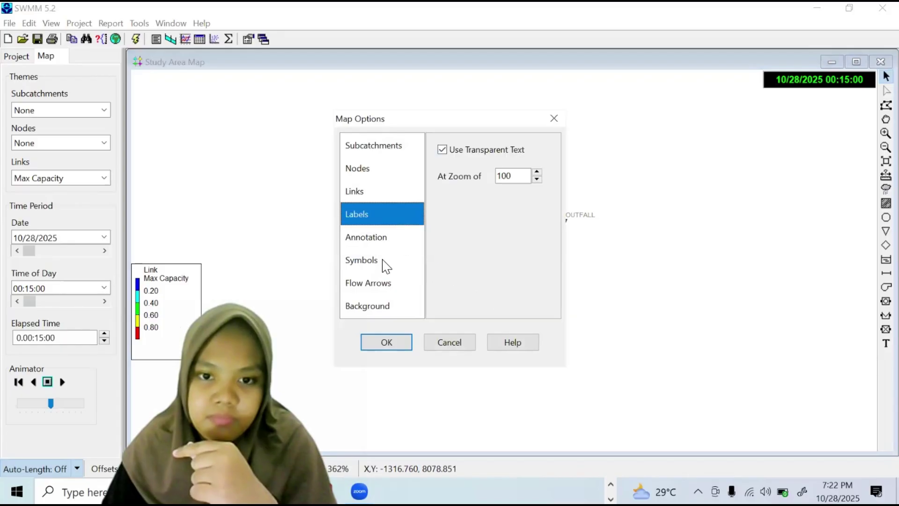
pyautogui.press('Down')
pyautogui.press('Down')
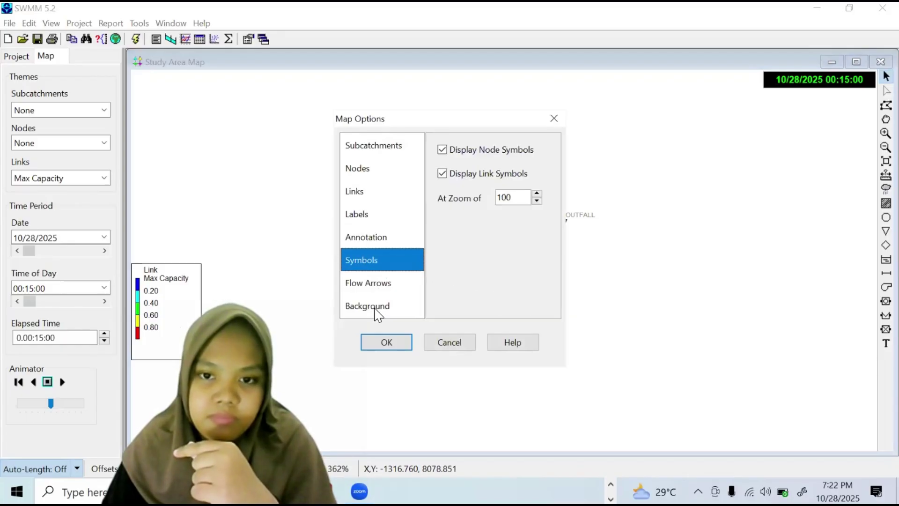
pyautogui.click(377, 302)
pyautogui.click(381, 282)
pyautogui.click(379, 260)
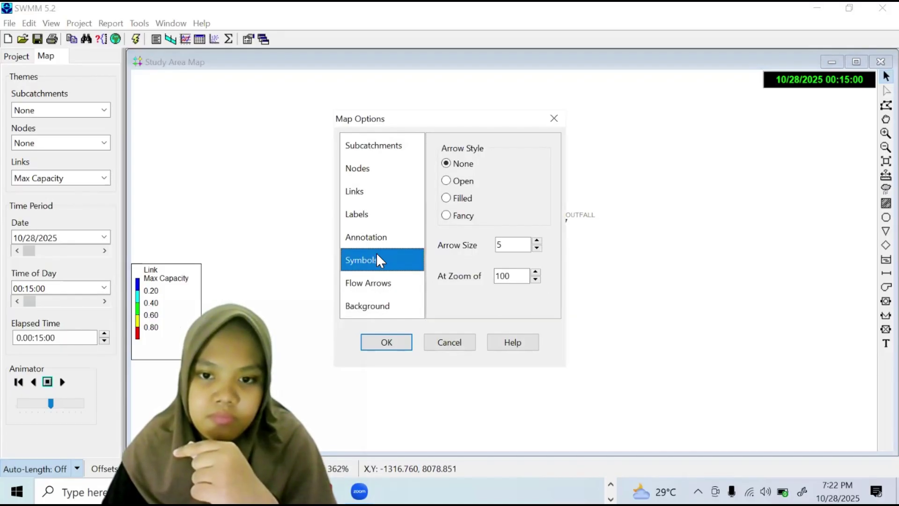
pyautogui.click(408, 238)
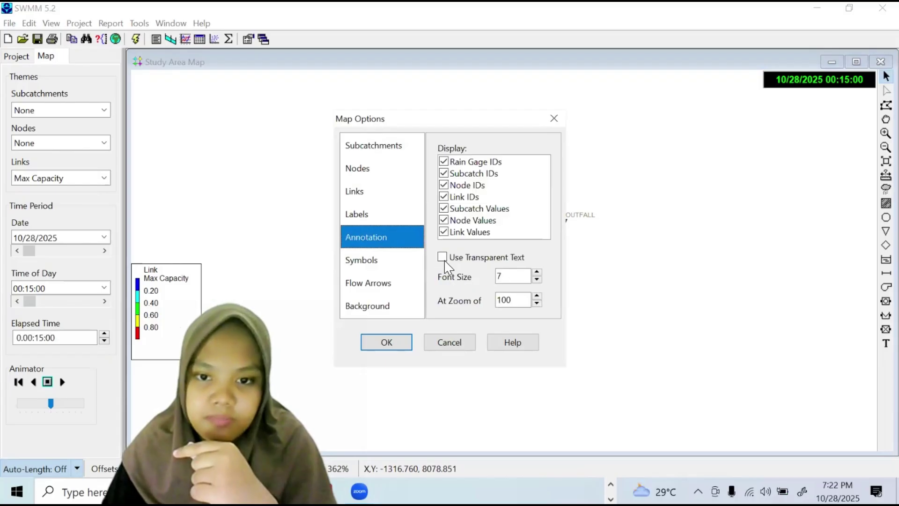
pyautogui.click(387, 150)
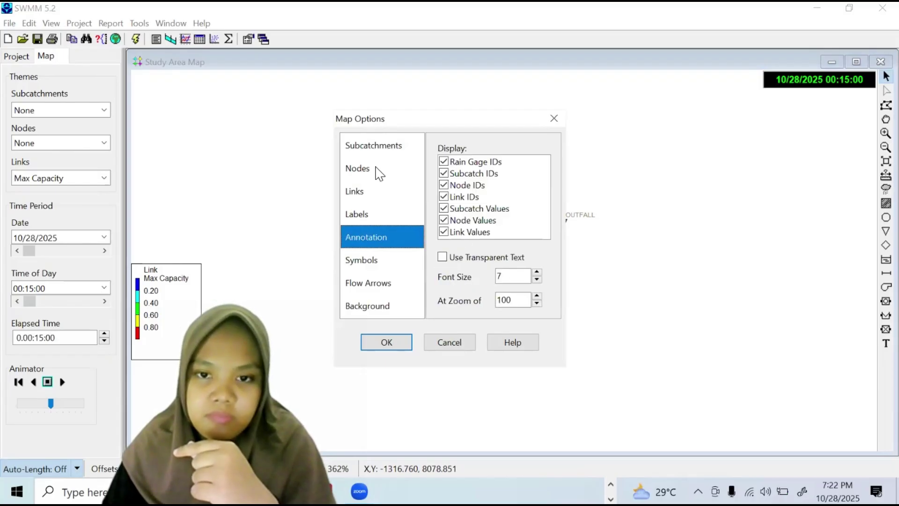
pyautogui.click(381, 194)
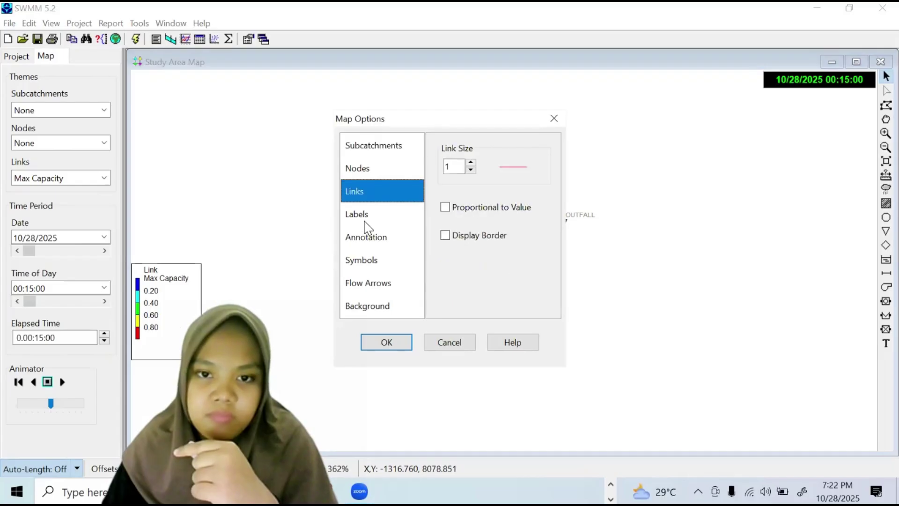
pyautogui.click(368, 216)
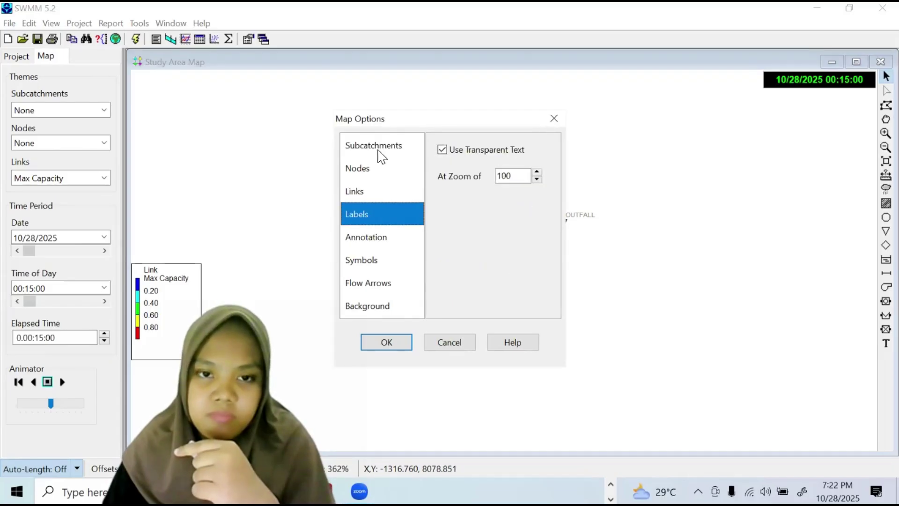
pyautogui.press('Return')
# Make the map's link lines thicker through the map options and move the Max Capacity legend next to the drainage network
pyautogui.rightClick(399, 167)
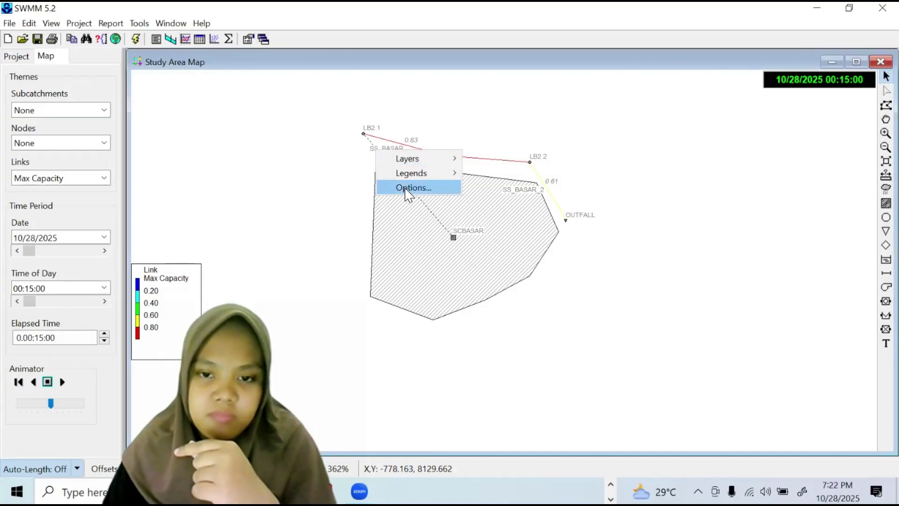
pyautogui.click(406, 189)
pyautogui.click(387, 238)
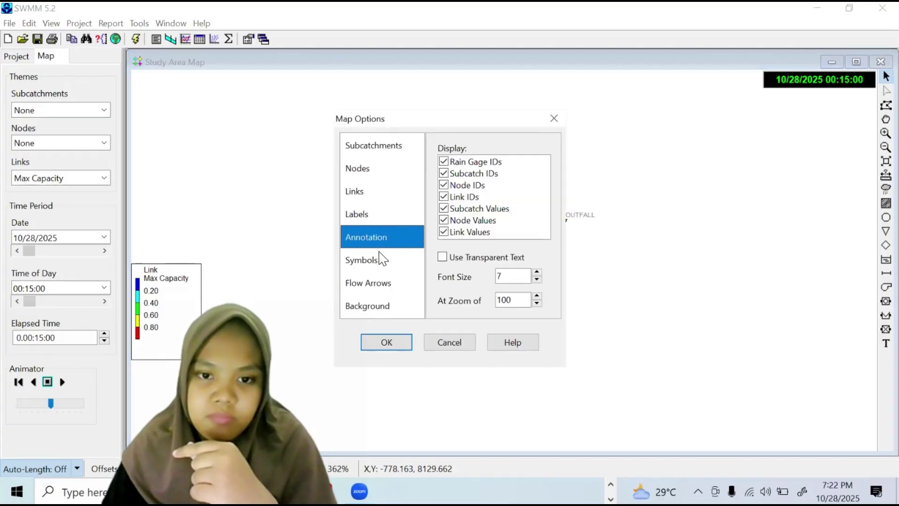
pyautogui.click(380, 259)
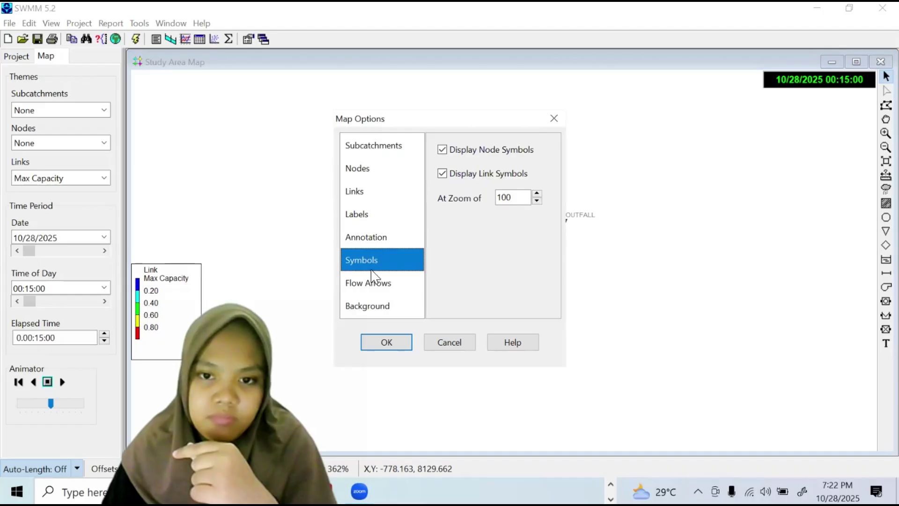
pyautogui.click(372, 282)
pyautogui.click(367, 307)
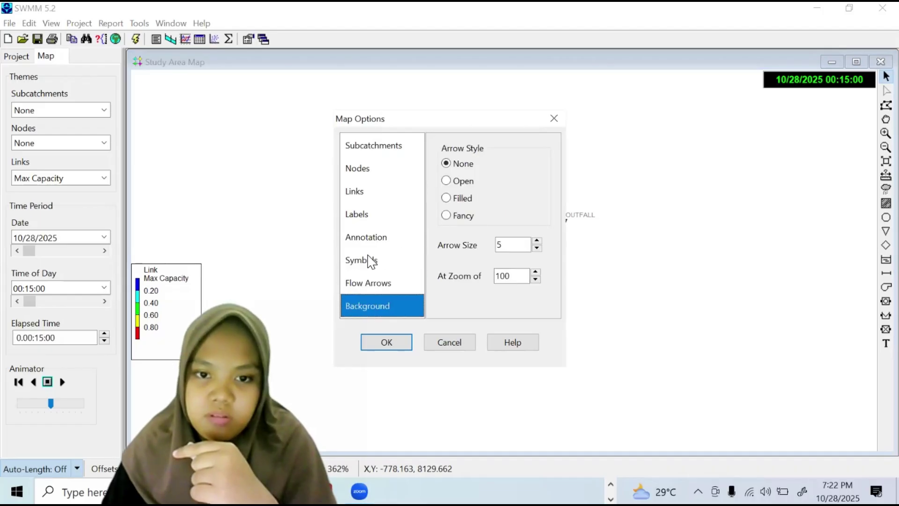
pyautogui.click(365, 210)
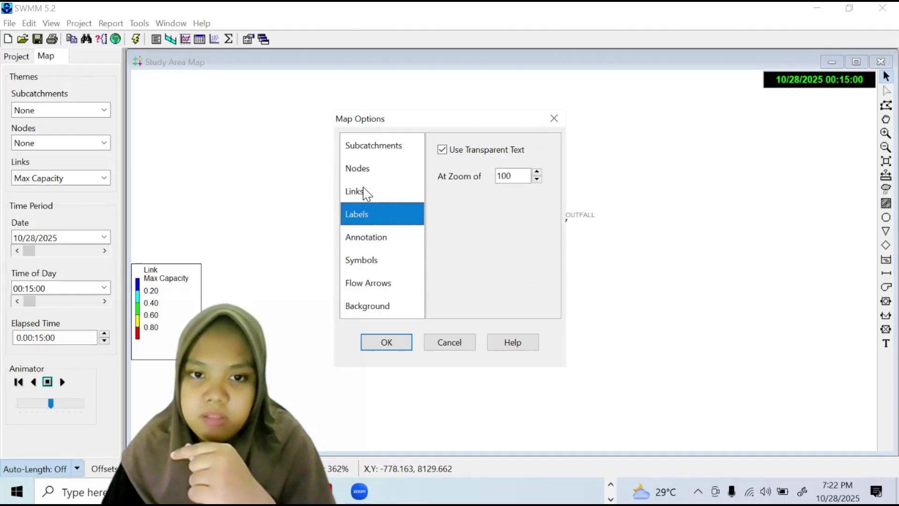
pyautogui.scroll(1, 363, 230)
pyautogui.scroll(-2, 358, 193)
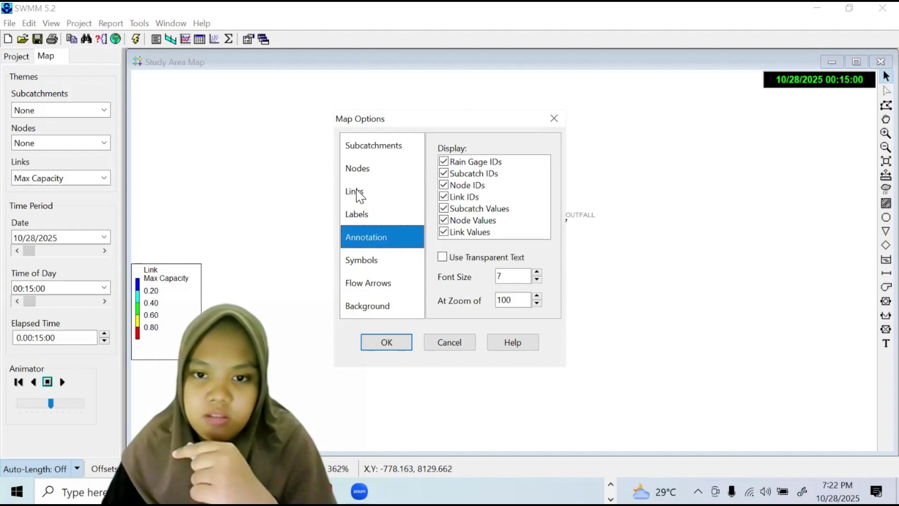
pyautogui.scroll(2, 431, 216)
pyautogui.click(448, 208)
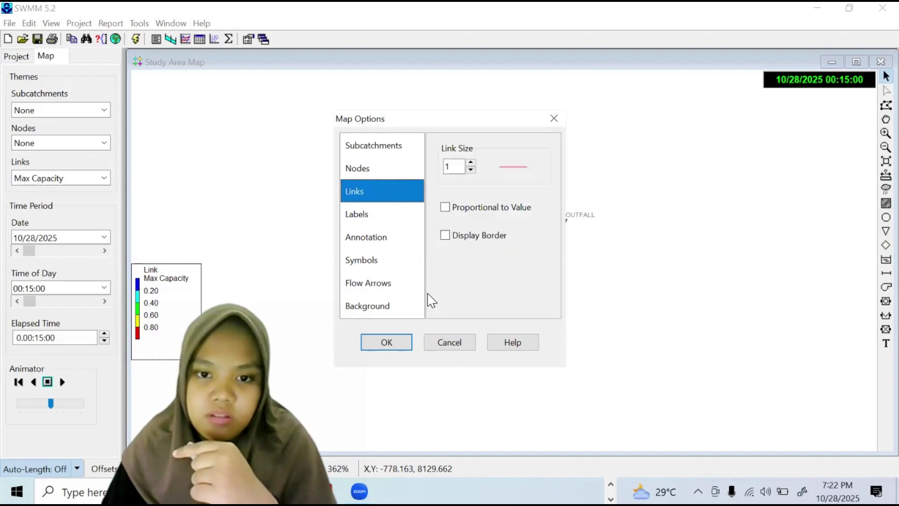
pyautogui.click(389, 343)
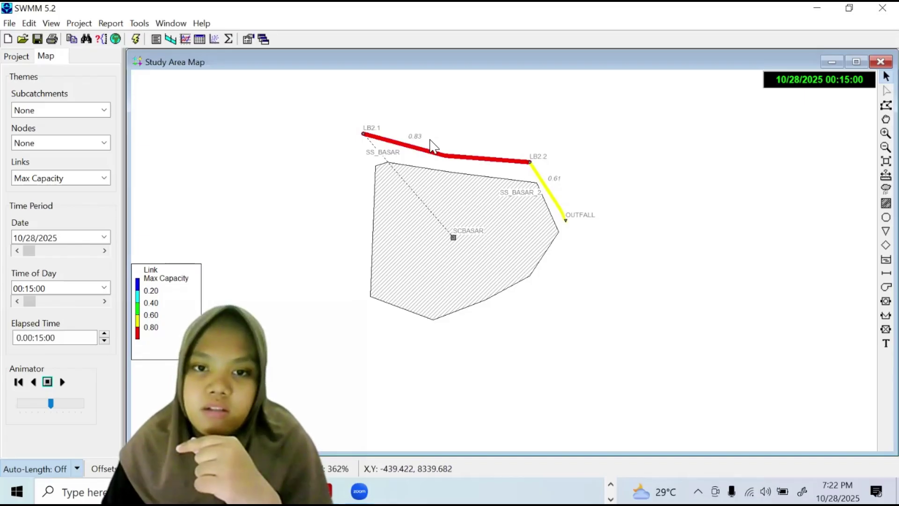
pyautogui.moveTo(199, 288); pyautogui.dragTo(288, 187)
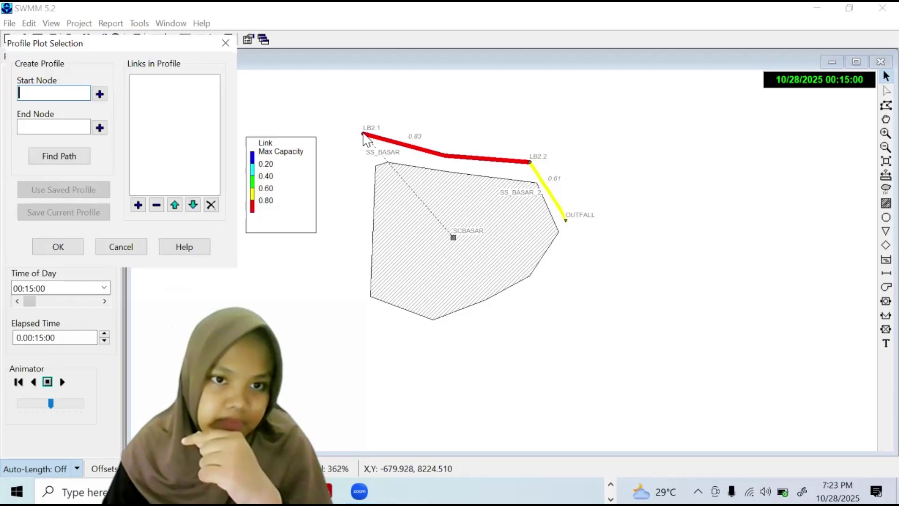
# Create a water elevation profile plot from start node LB2.1 to end node OUTFALL using the path found between them
pyautogui.click(100, 94)
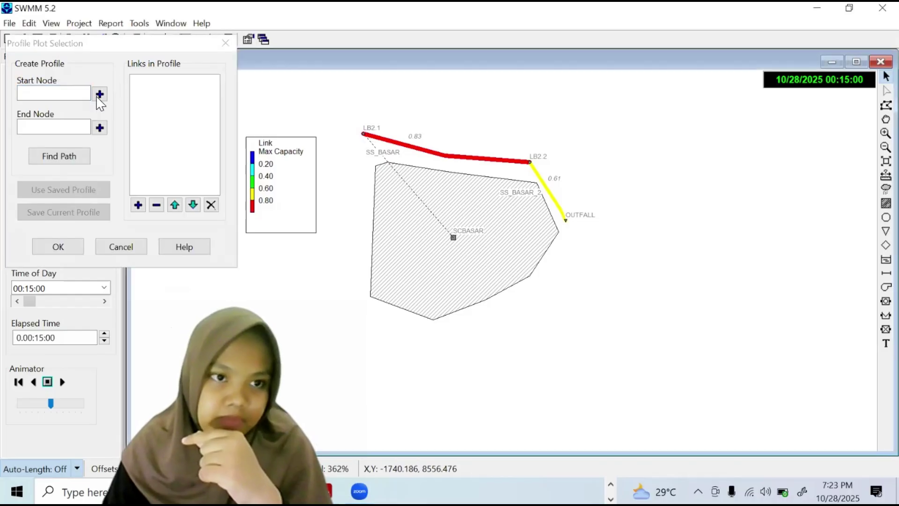
pyautogui.click(566, 222)
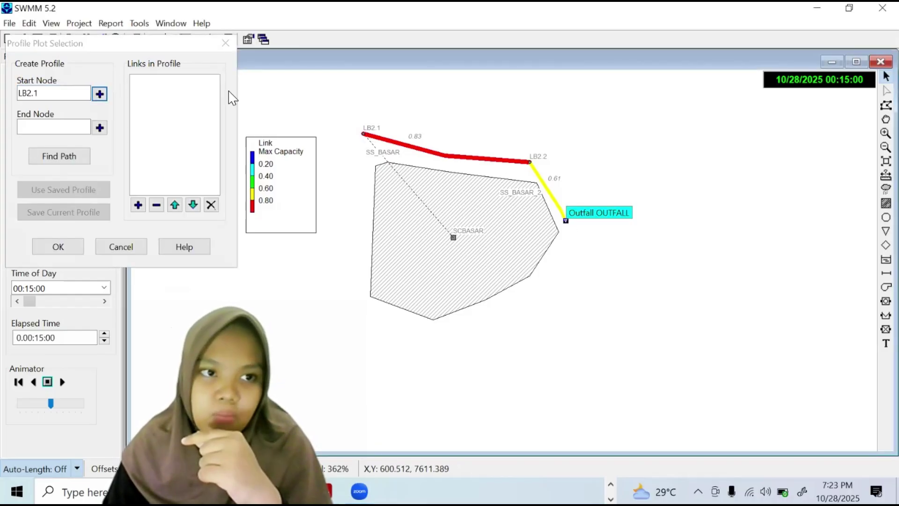
pyautogui.click(327, 143)
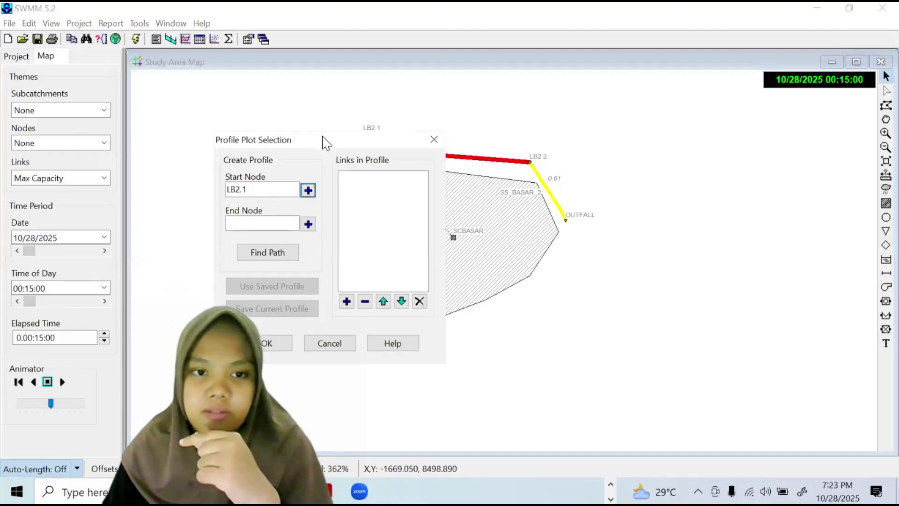
pyautogui.moveTo(326, 143); pyautogui.dragTo(328, 176)
pyautogui.click(566, 219)
pyautogui.click(298, 257)
pyautogui.write('OUTFALL')
pyautogui.click(277, 287)
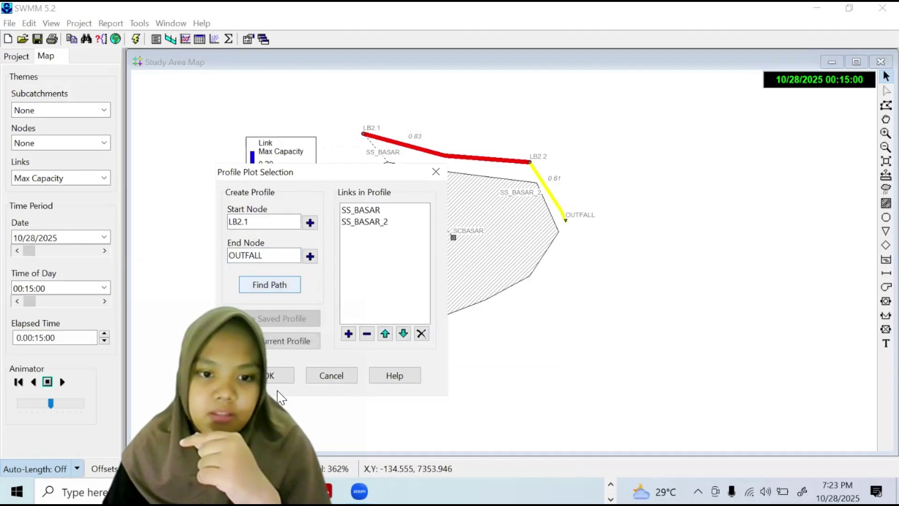
pyautogui.click(273, 377)
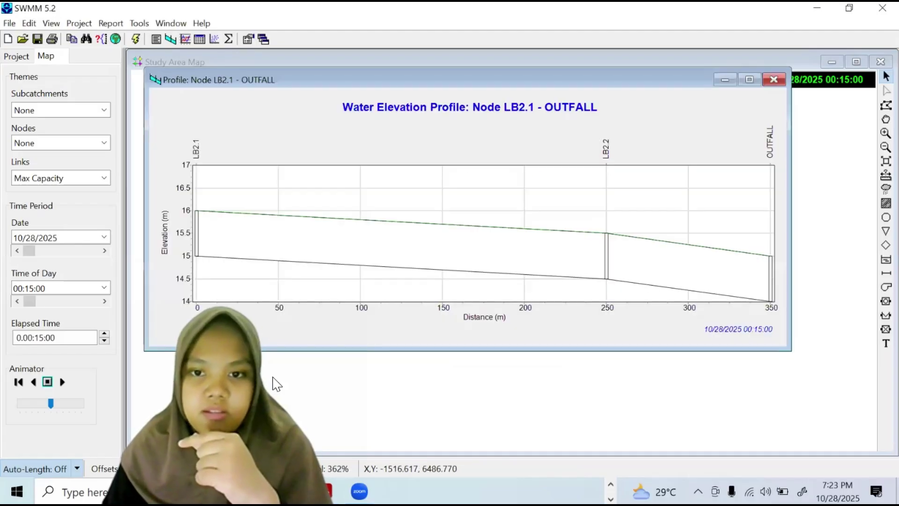
# Animate the water elevation profile forward and backward through the simulation period, and close the plot
pyautogui.click(57, 387)
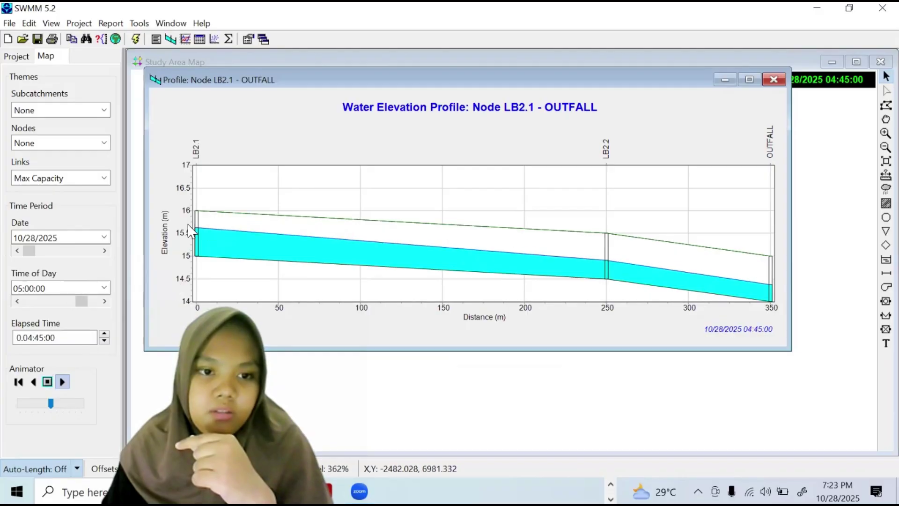
pyautogui.click(33, 382)
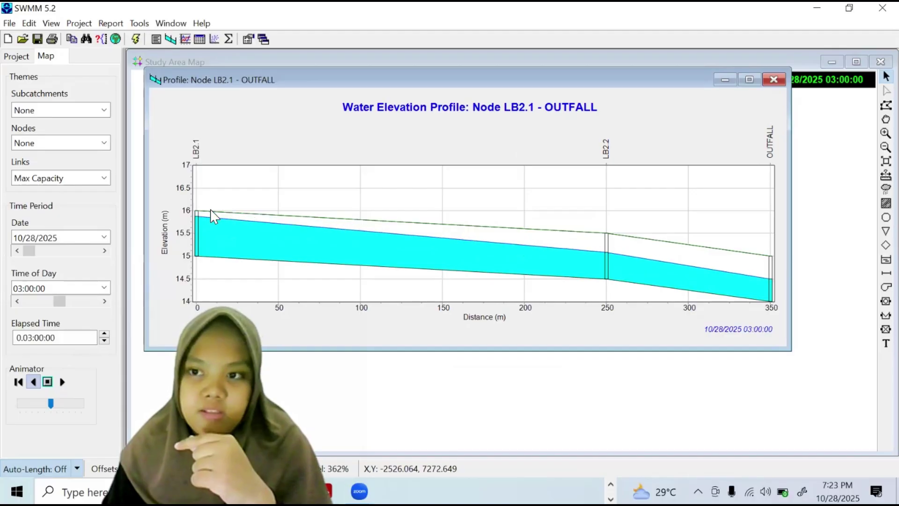
pyautogui.click(774, 80)
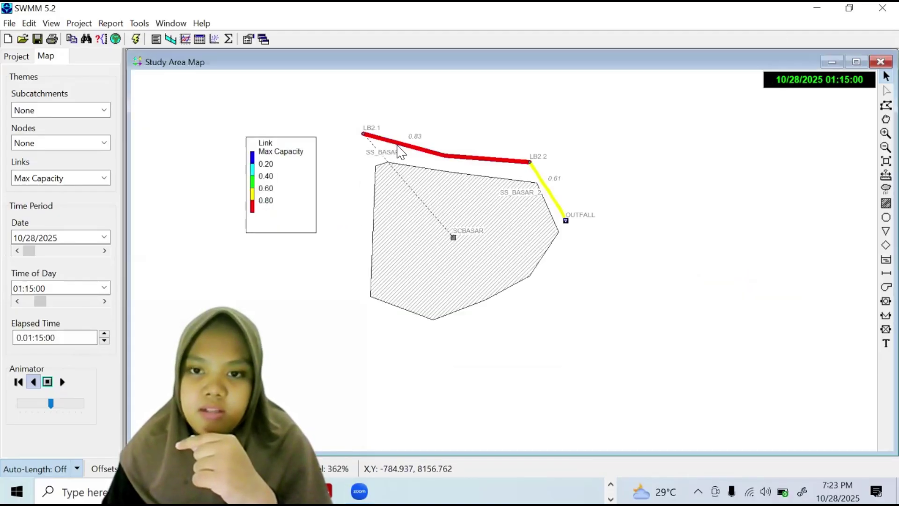
pyautogui.moveTo(461, 147)
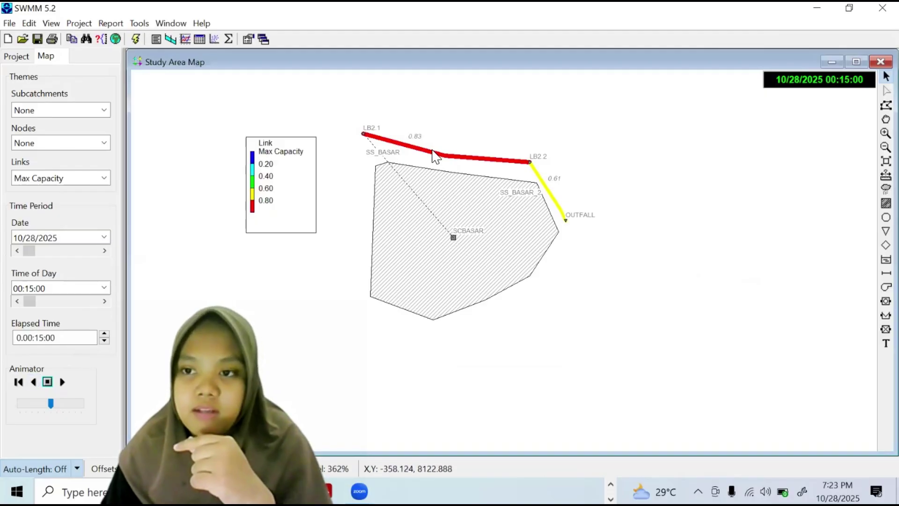
pyautogui.moveTo(435, 156)
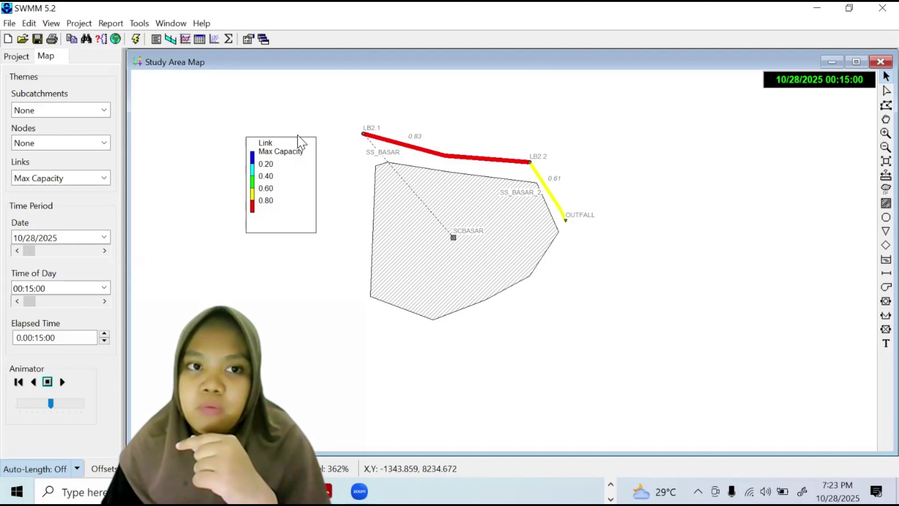
# Open the summary results and examine the Node Flooding hours, maximum rate and time of maximum flooding for node LB2.1
pyautogui.click(154, 39)
pyautogui.click(181, 70)
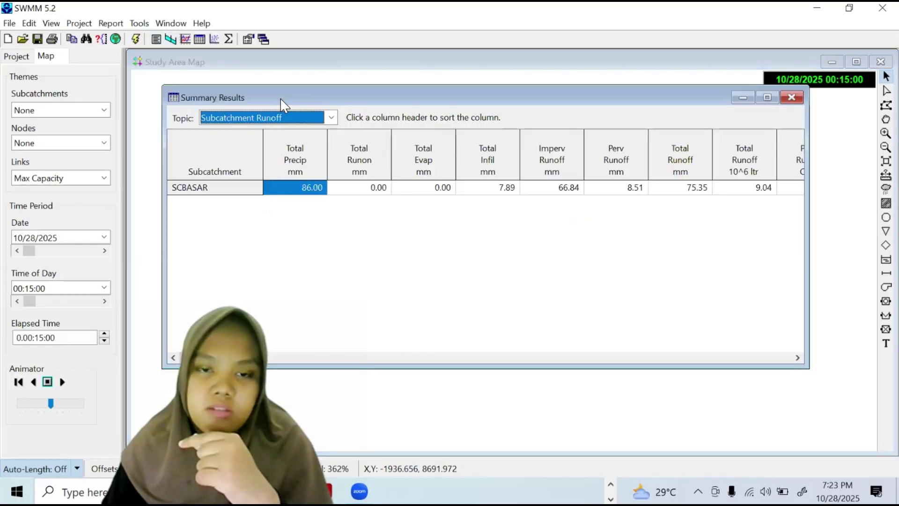
pyautogui.hotkey('alt', 'Down')
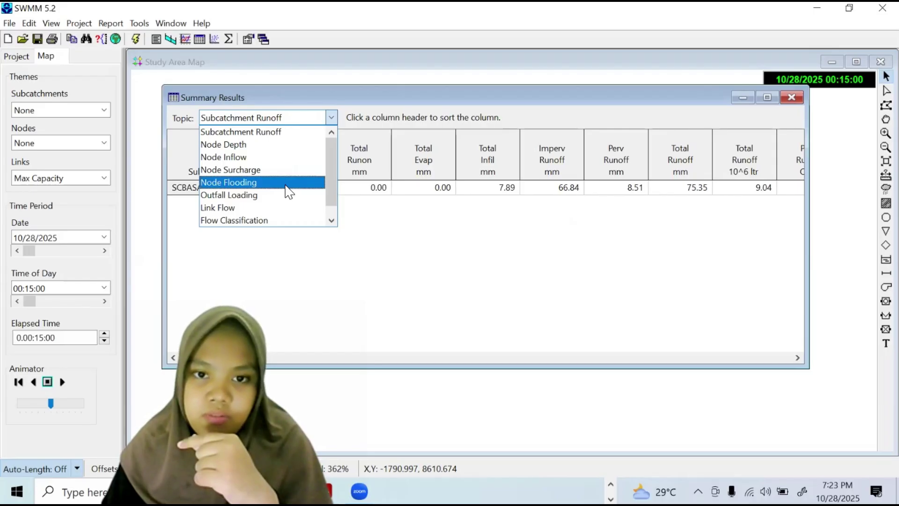
pyautogui.press('Return')
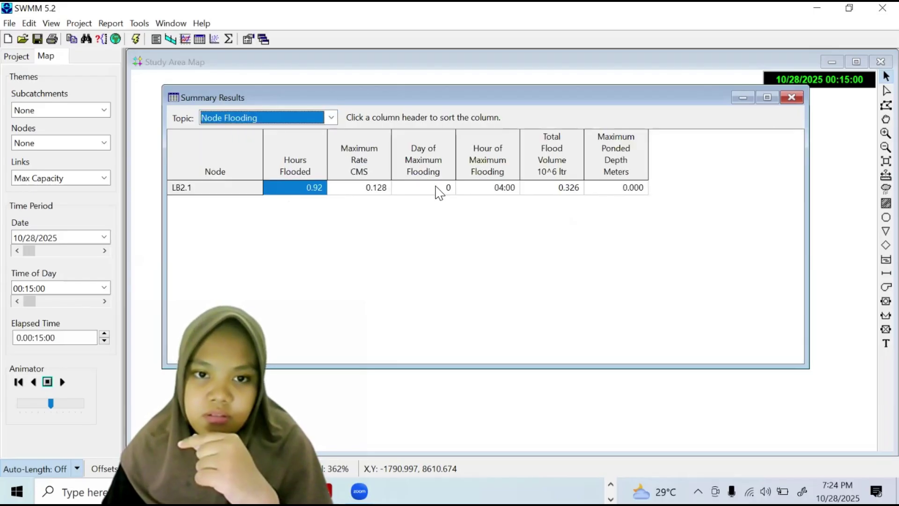
pyautogui.click(370, 188)
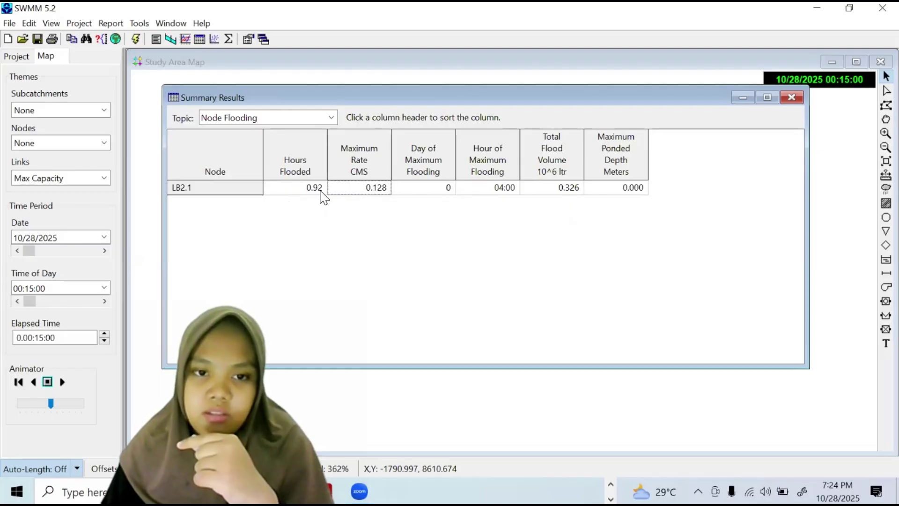
pyautogui.click(198, 188)
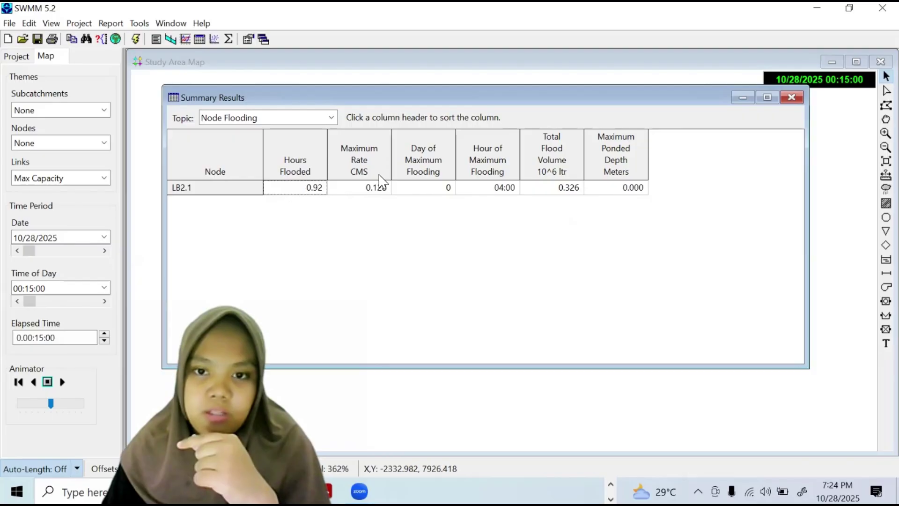
pyautogui.click(493, 192)
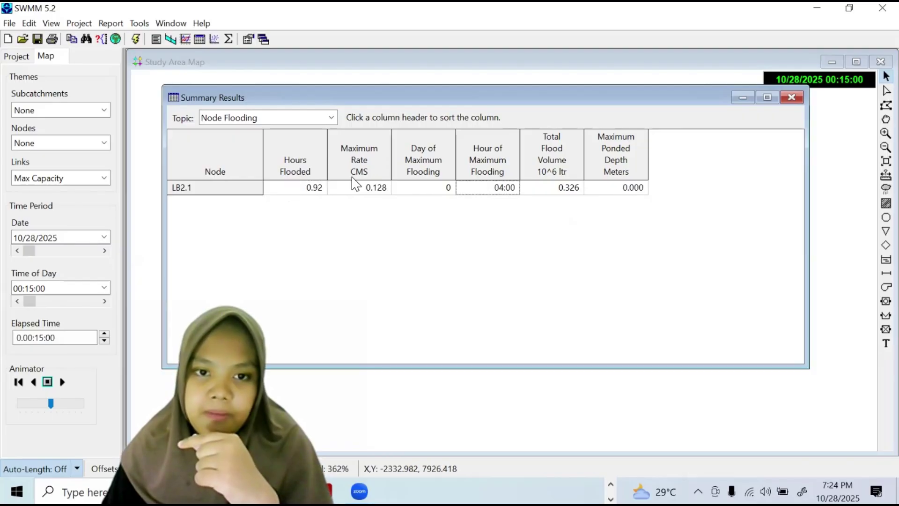
pyautogui.click(319, 190)
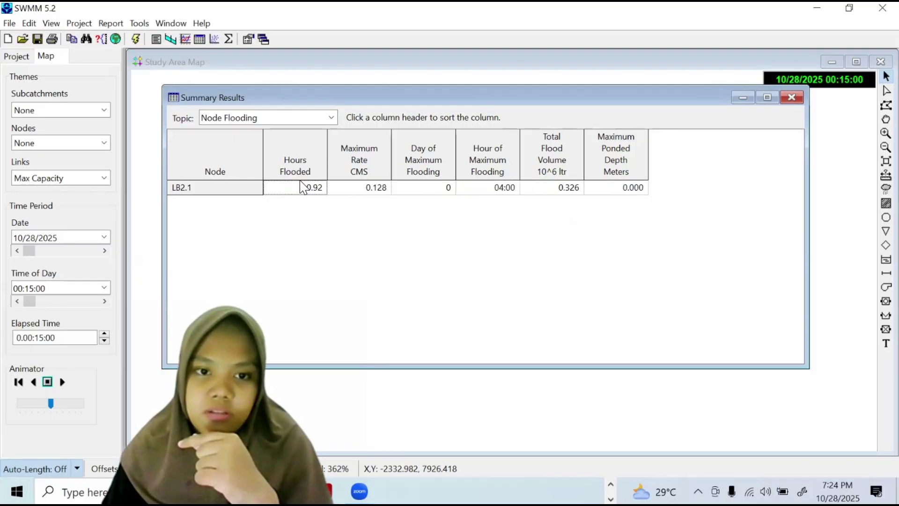
# Examine the Node Depth summary for node LB2.1's maximum and maximum reported depths, and close the summary results
pyautogui.click(265, 121)
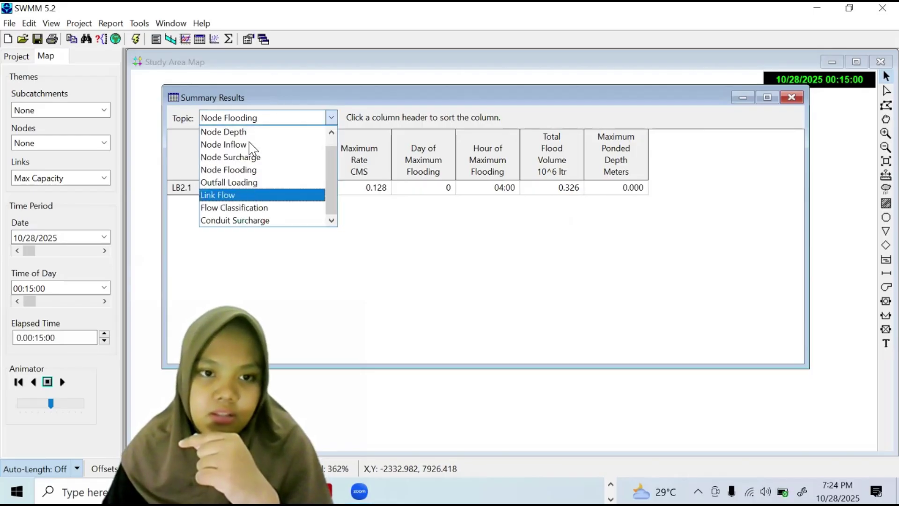
pyautogui.click(253, 136)
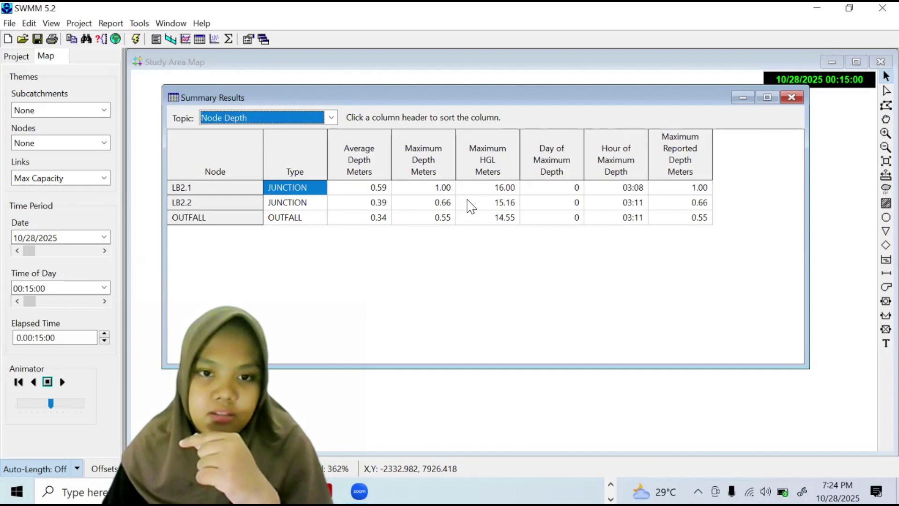
pyautogui.click(407, 189)
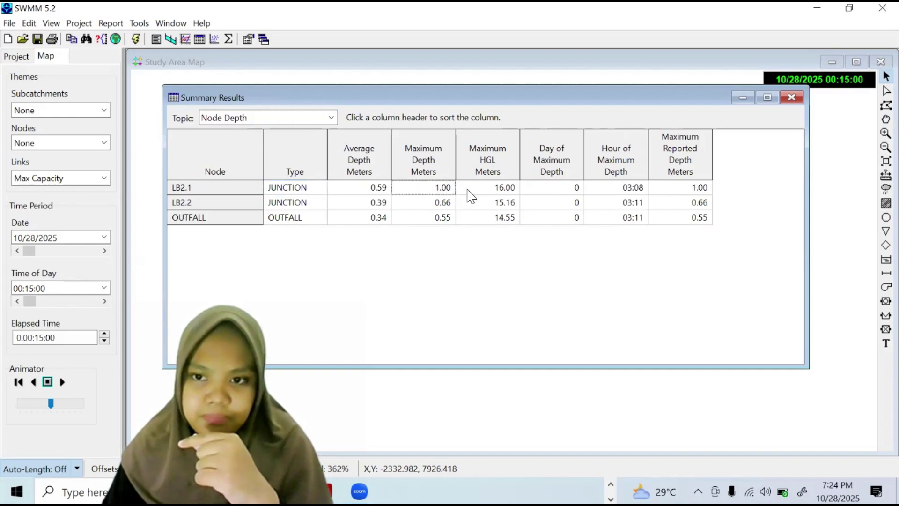
pyautogui.click(691, 190)
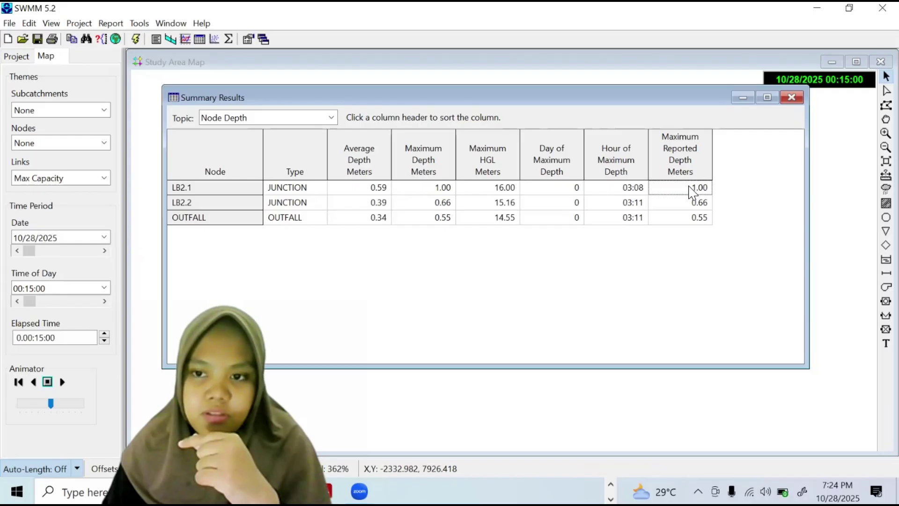
pyautogui.click(697, 171)
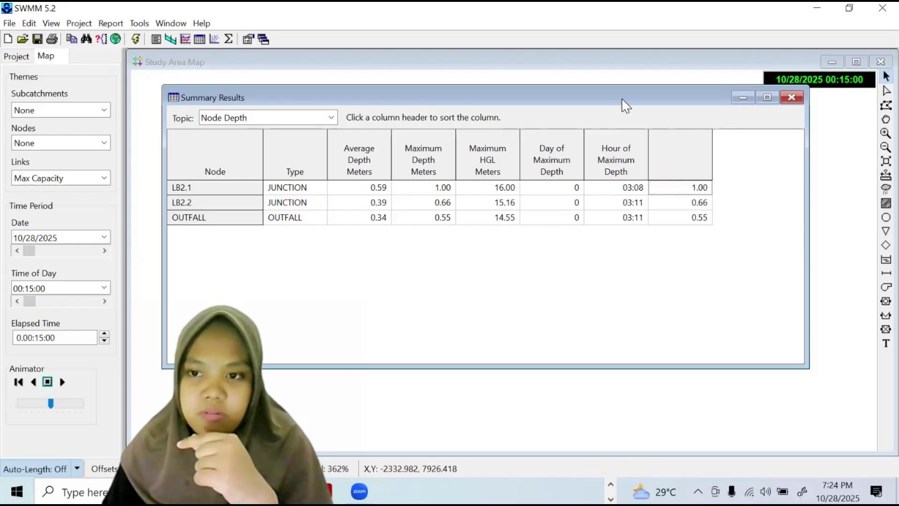
pyautogui.moveTo(608, 100); pyautogui.dragTo(374, 152)
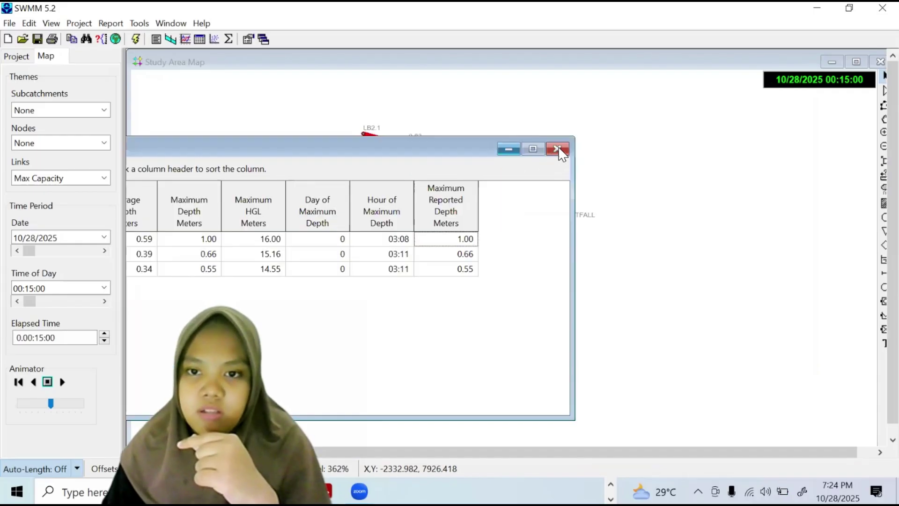
pyautogui.hotkey('ctrl', 'F4')
pyautogui.click(435, 162)
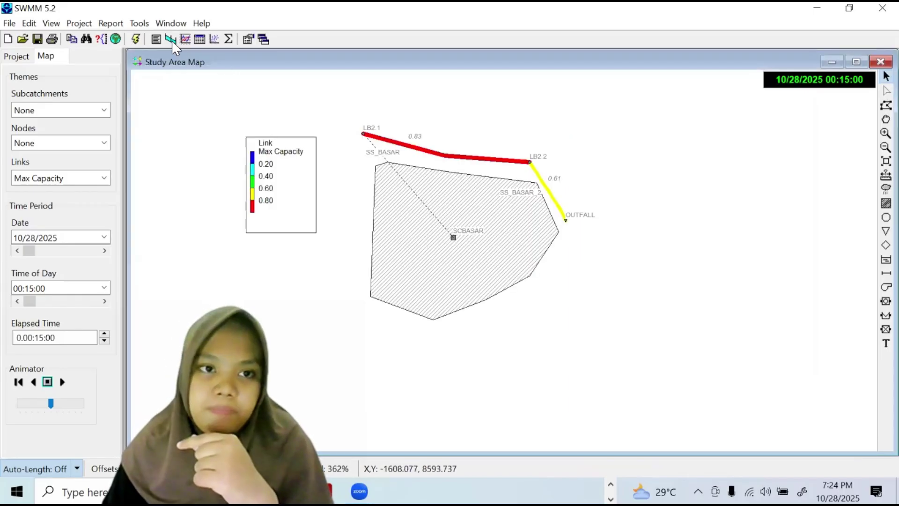
# Examine the Conduit Surcharge and Node Inflow topics of the summary results, and close the summary
pyautogui.click(156, 40)
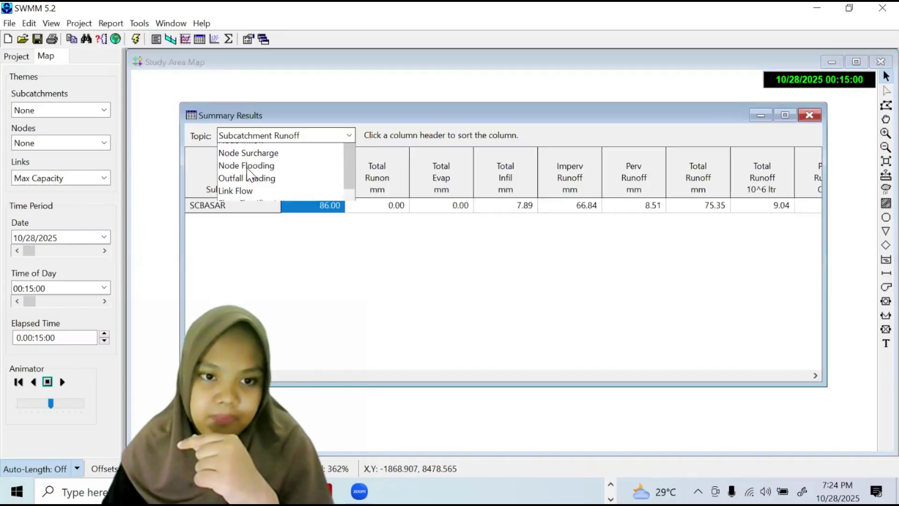
pyautogui.scroll(-1, 250, 230)
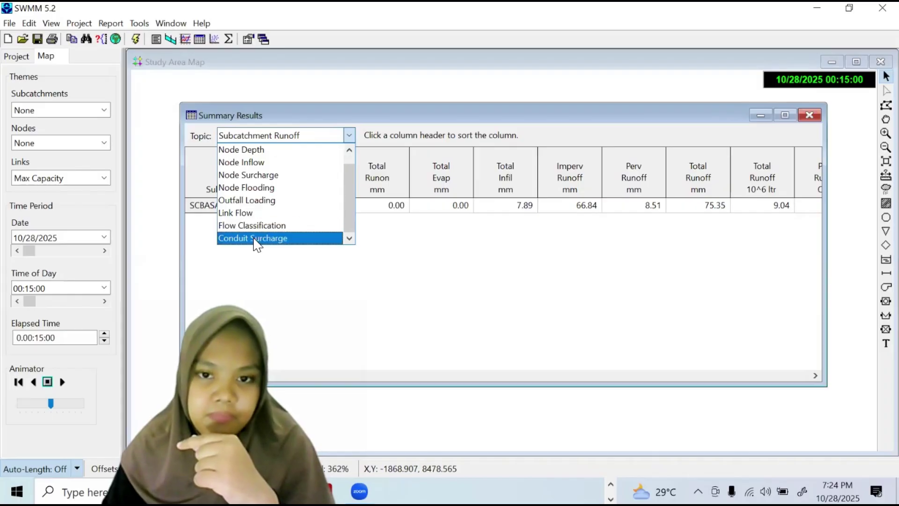
pyautogui.click(255, 239)
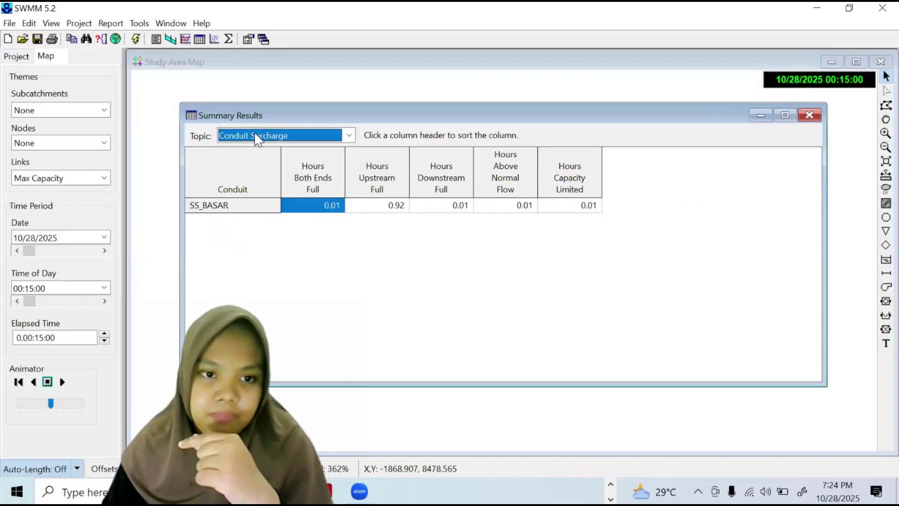
pyautogui.click(255, 136)
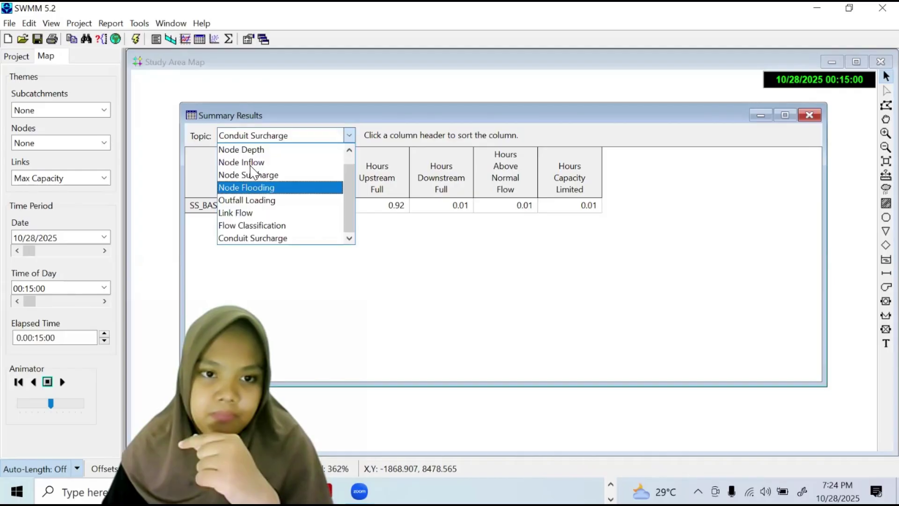
pyautogui.click(252, 163)
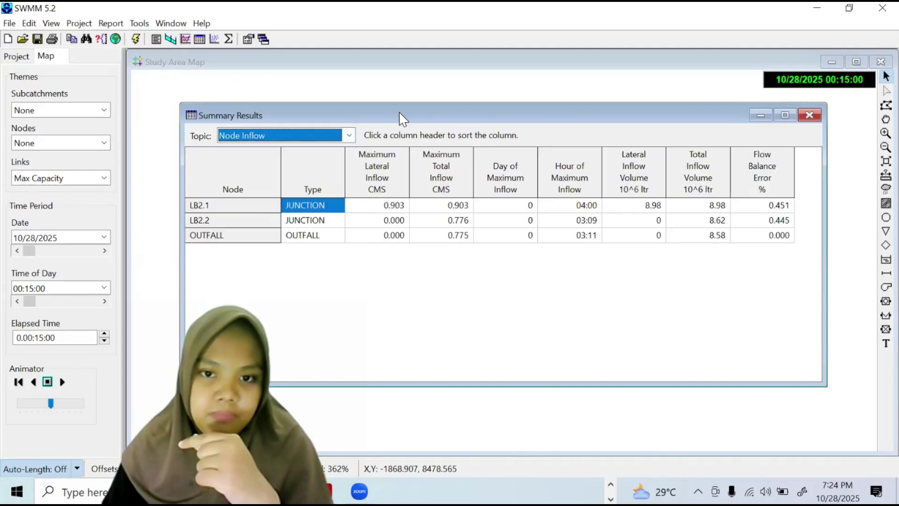
pyautogui.moveTo(330, 115); pyautogui.dragTo(160, 111)
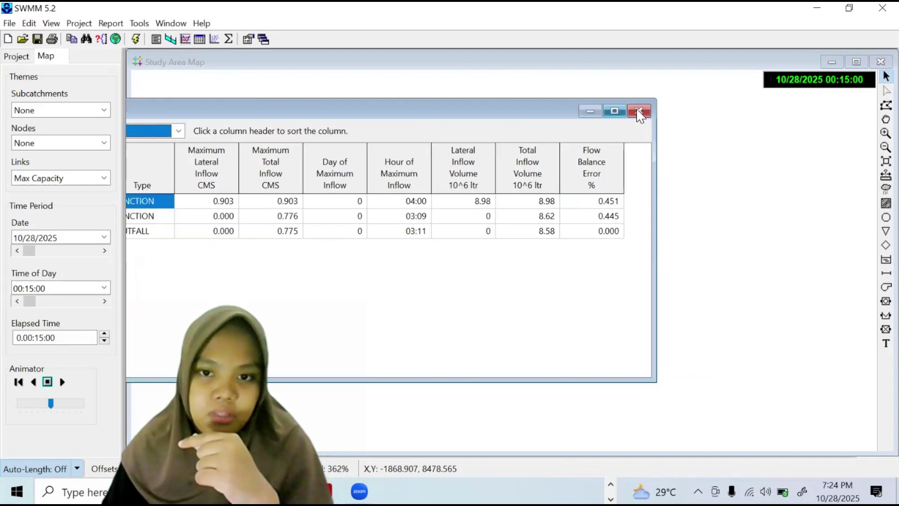
pyautogui.click(640, 112)
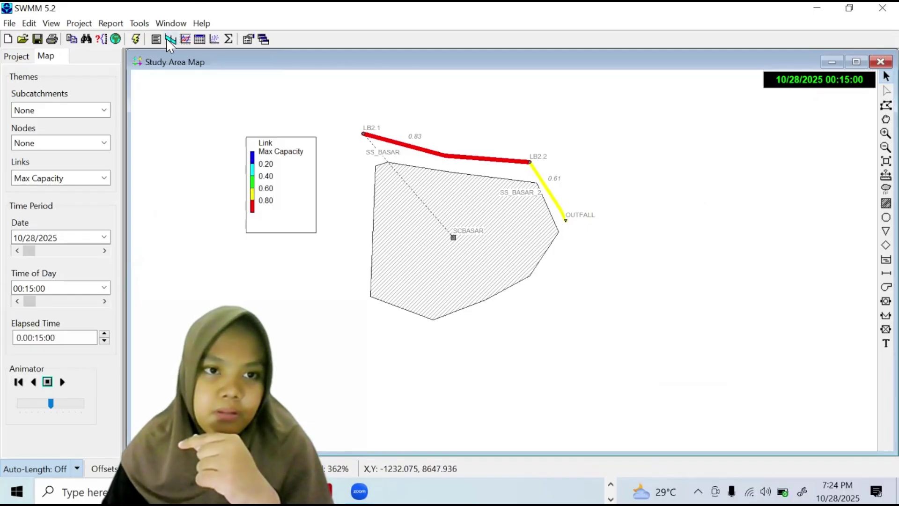
pyautogui.click(119, 26)
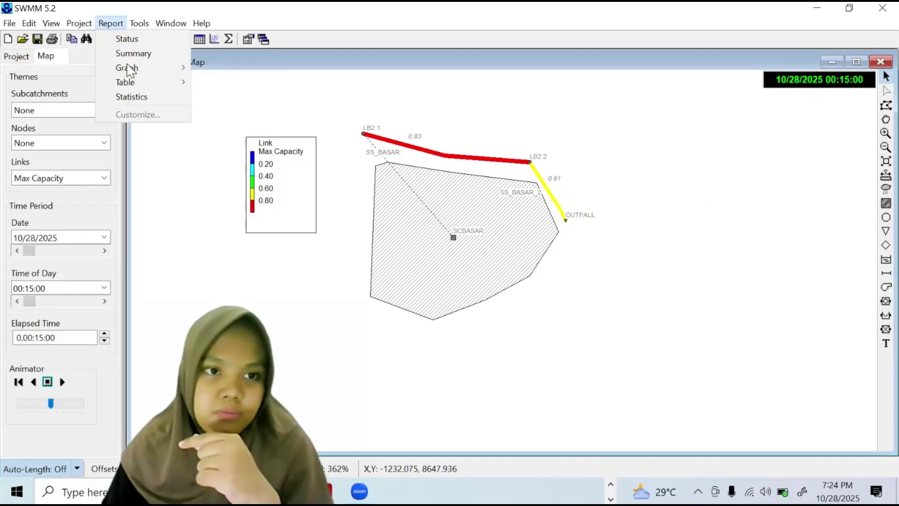
pyautogui.moveTo(131, 70)
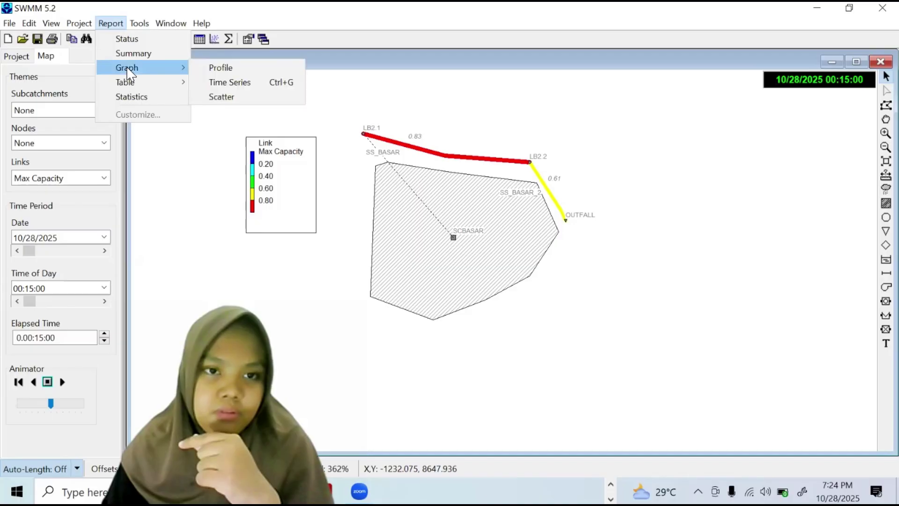
pyautogui.click(222, 69)
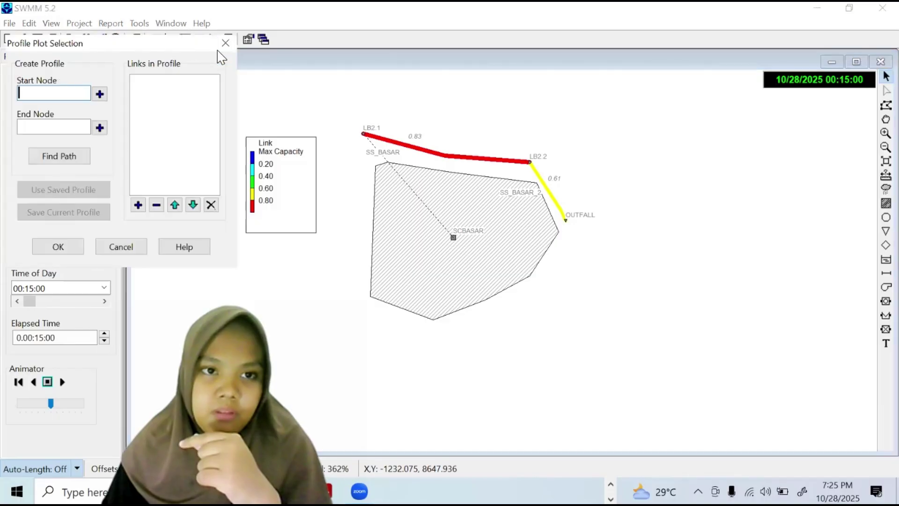
pyautogui.press('Escape')
# Create a table by object for link SS_BASAR on 10/28/2025 with elapsed time and the Flow, Depth and Velocity variables
pyautogui.click(111, 23)
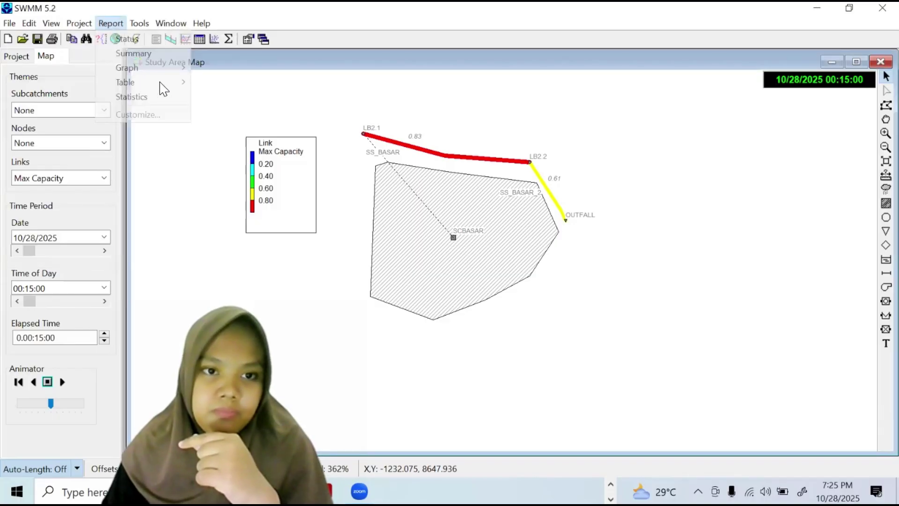
pyautogui.moveTo(162, 82)
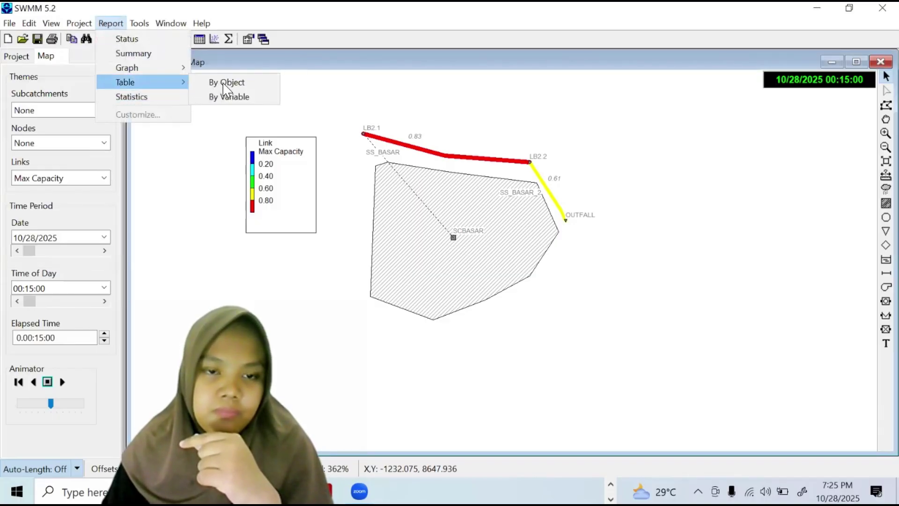
pyautogui.click(225, 89)
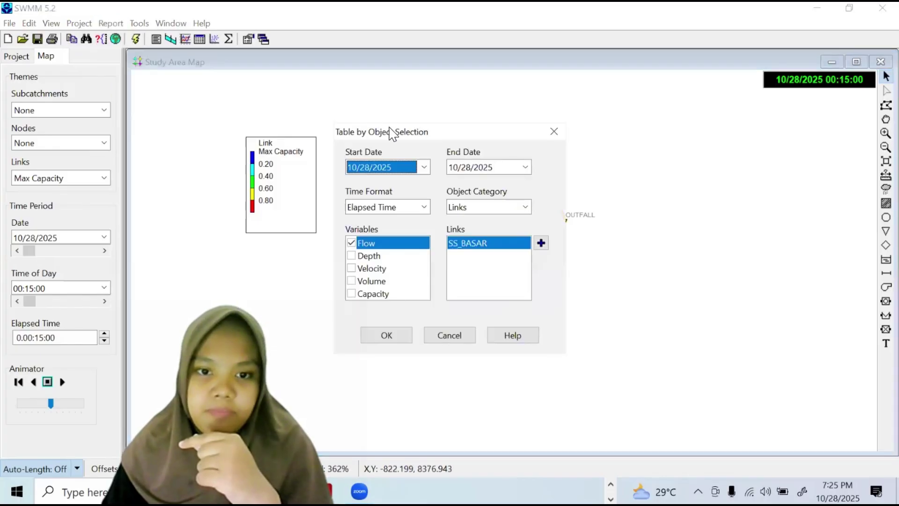
pyautogui.moveTo(390, 134); pyautogui.dragTo(159, 118)
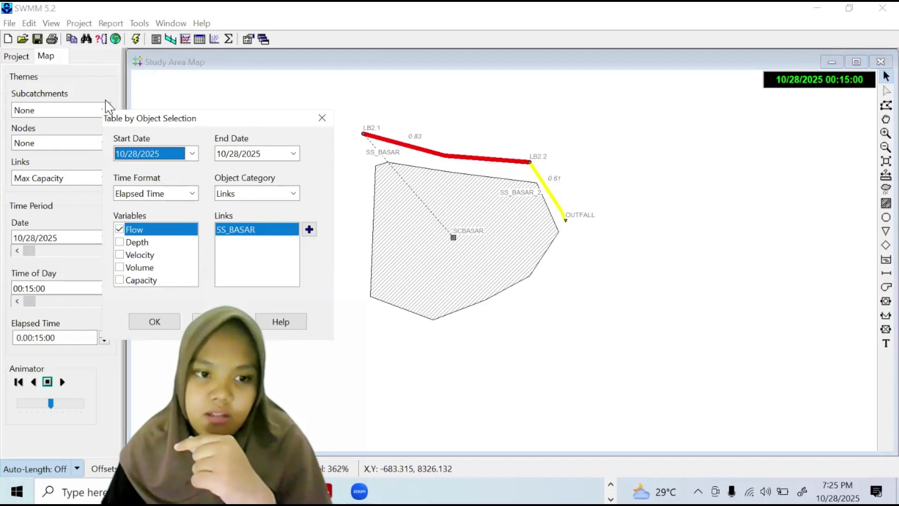
pyautogui.click(69, 228)
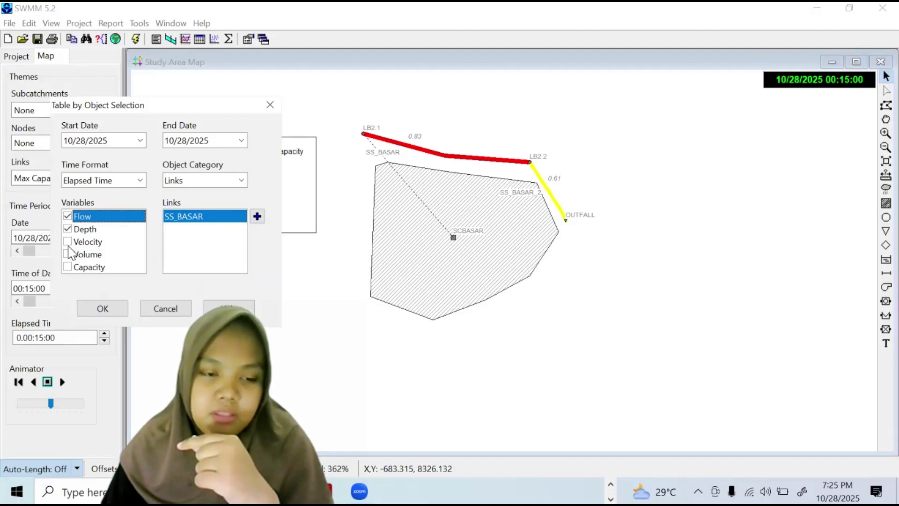
pyautogui.click(67, 241)
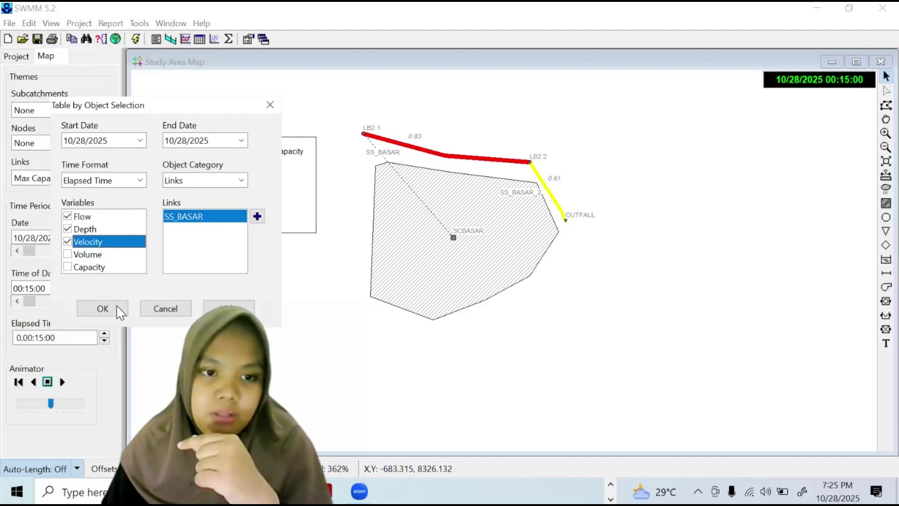
pyautogui.click(103, 308)
# Examine the flow, depth and velocity of link SS_BASAR over the six simulated hours, and close the table
pyautogui.scroll(-7, 320, 234)
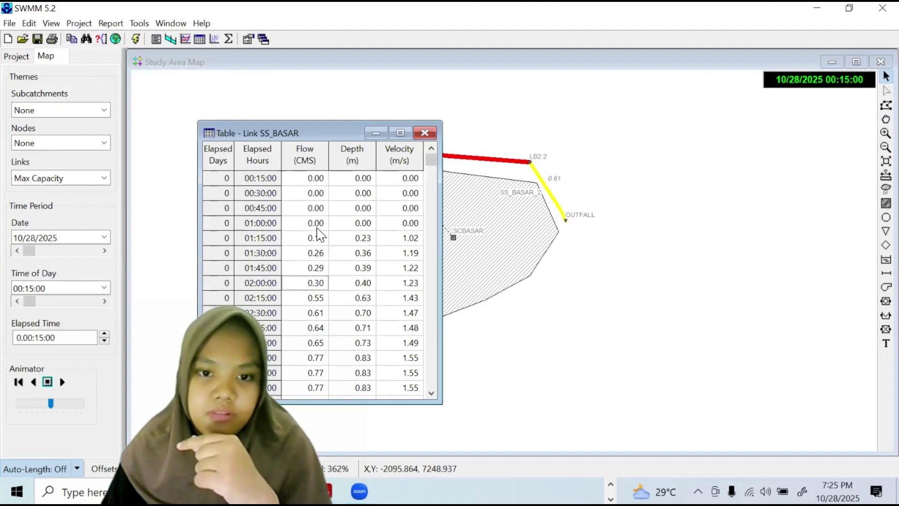
pyautogui.scroll(-15, 320, 234)
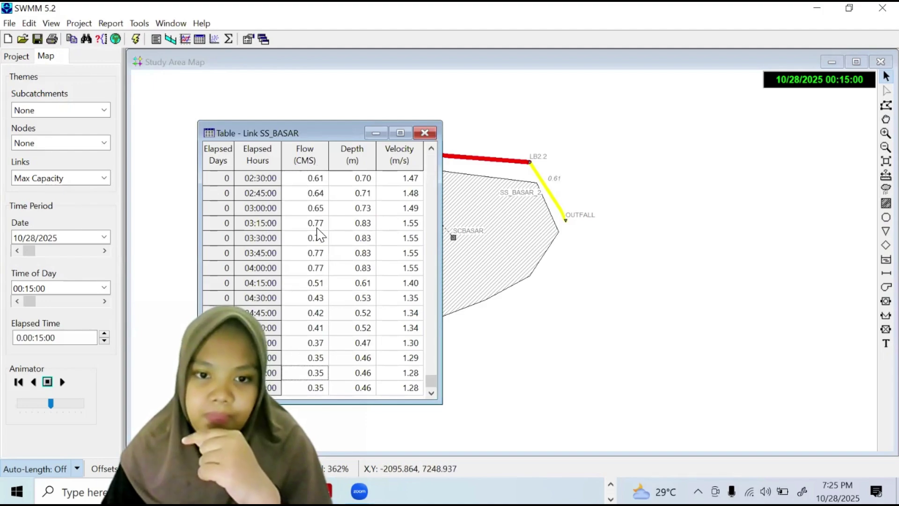
pyautogui.scroll(-1, 320, 234)
pyautogui.scroll(20, 320, 234)
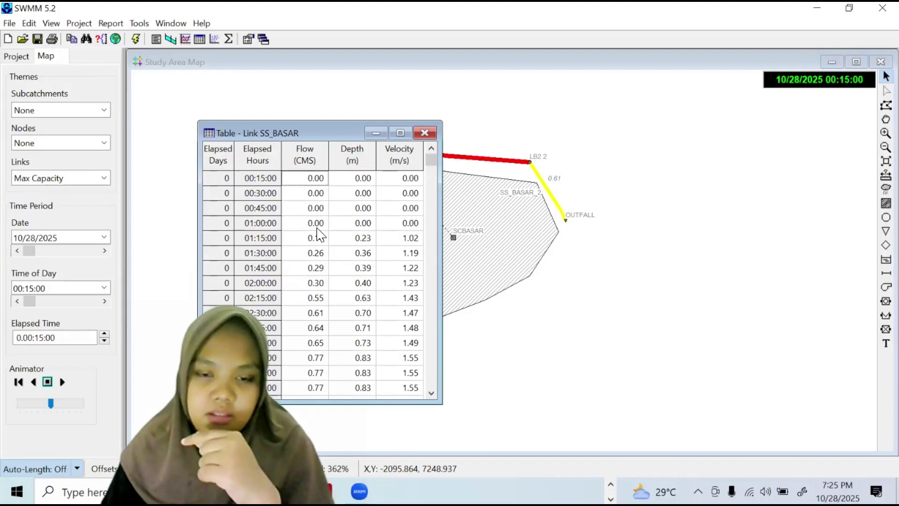
pyautogui.scroll(-20, 320, 235)
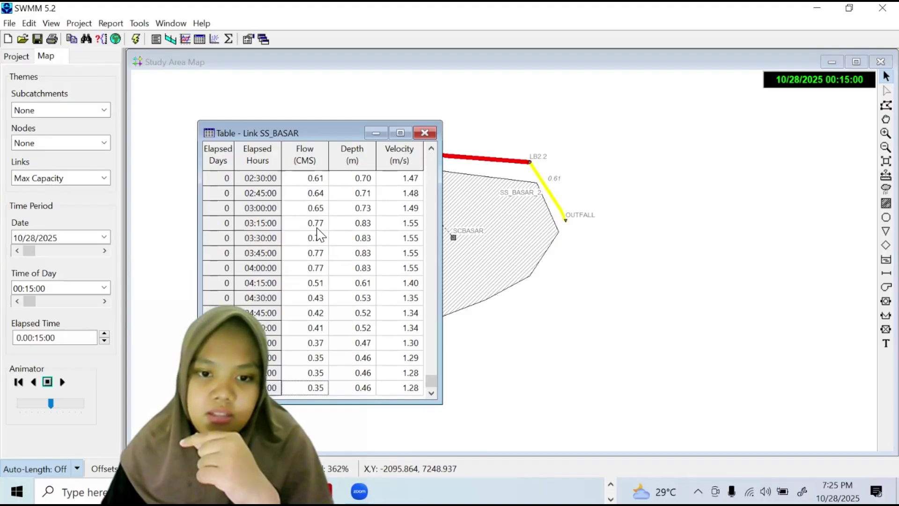
pyautogui.click(357, 238)
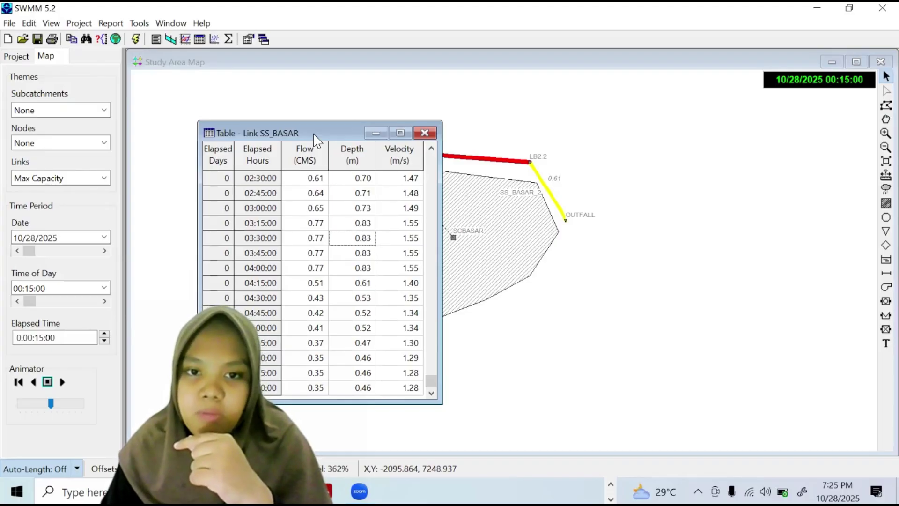
pyautogui.moveTo(449, 97); pyautogui.dragTo(449, 97)
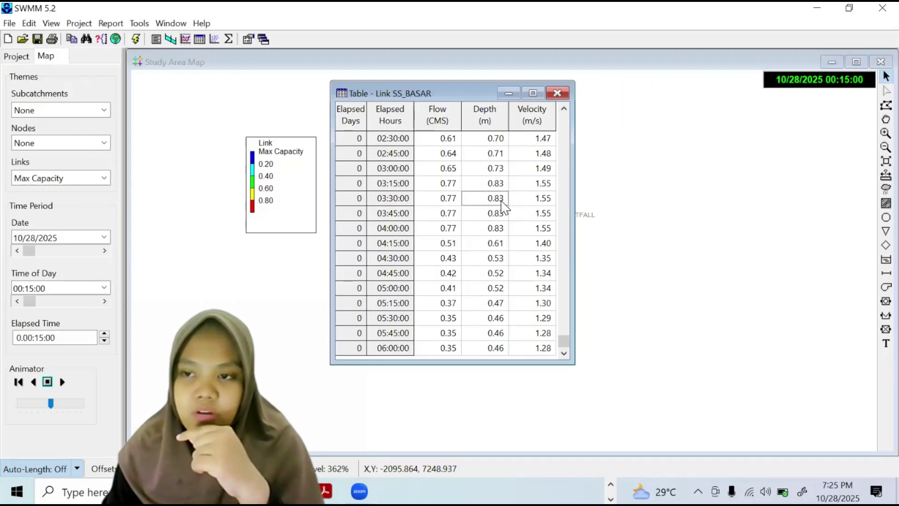
pyautogui.moveTo(268, 205); pyautogui.dragTo(257, 211)
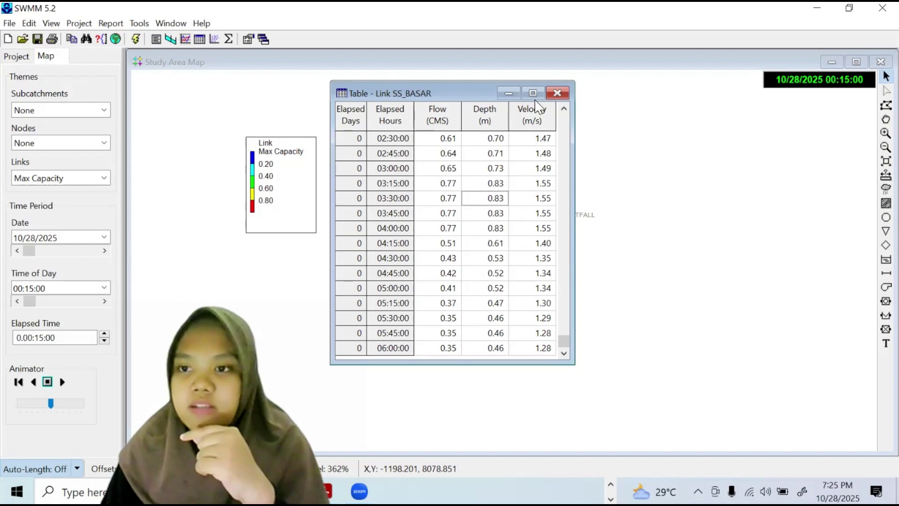
pyautogui.click(558, 93)
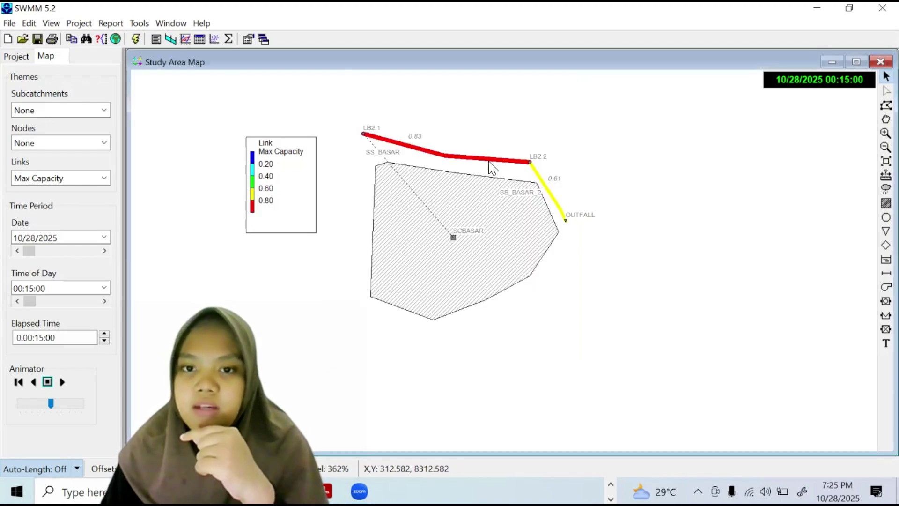
pyautogui.moveTo(489, 161)
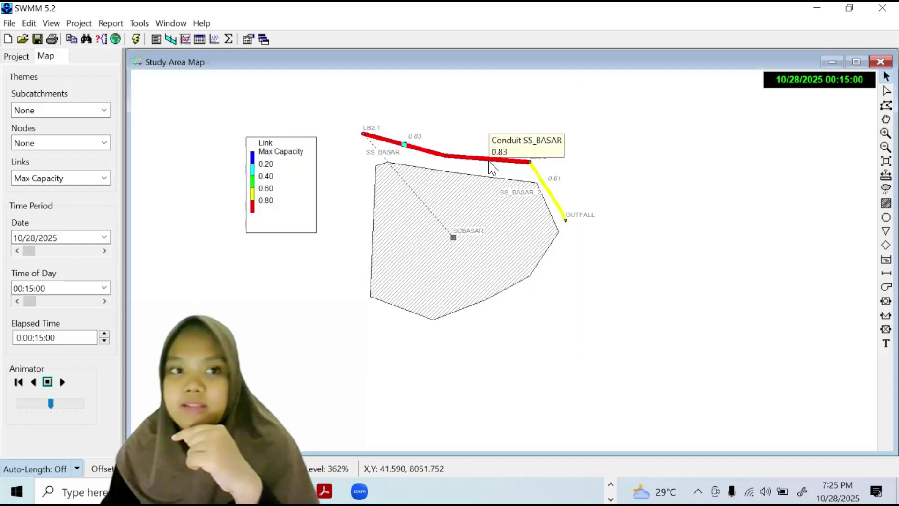